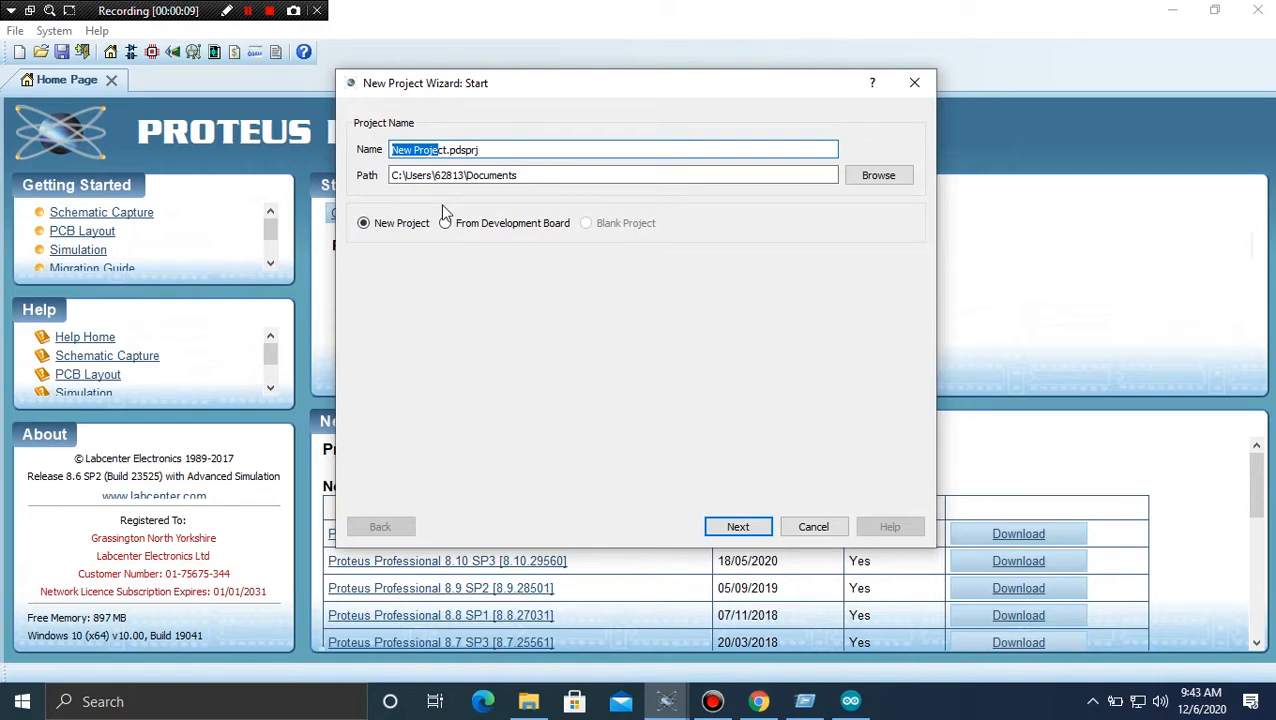
Name the new project Sensor, keep the DEFAULT schematic template, and choose not to create a PCB layout.
key(BackSpace)
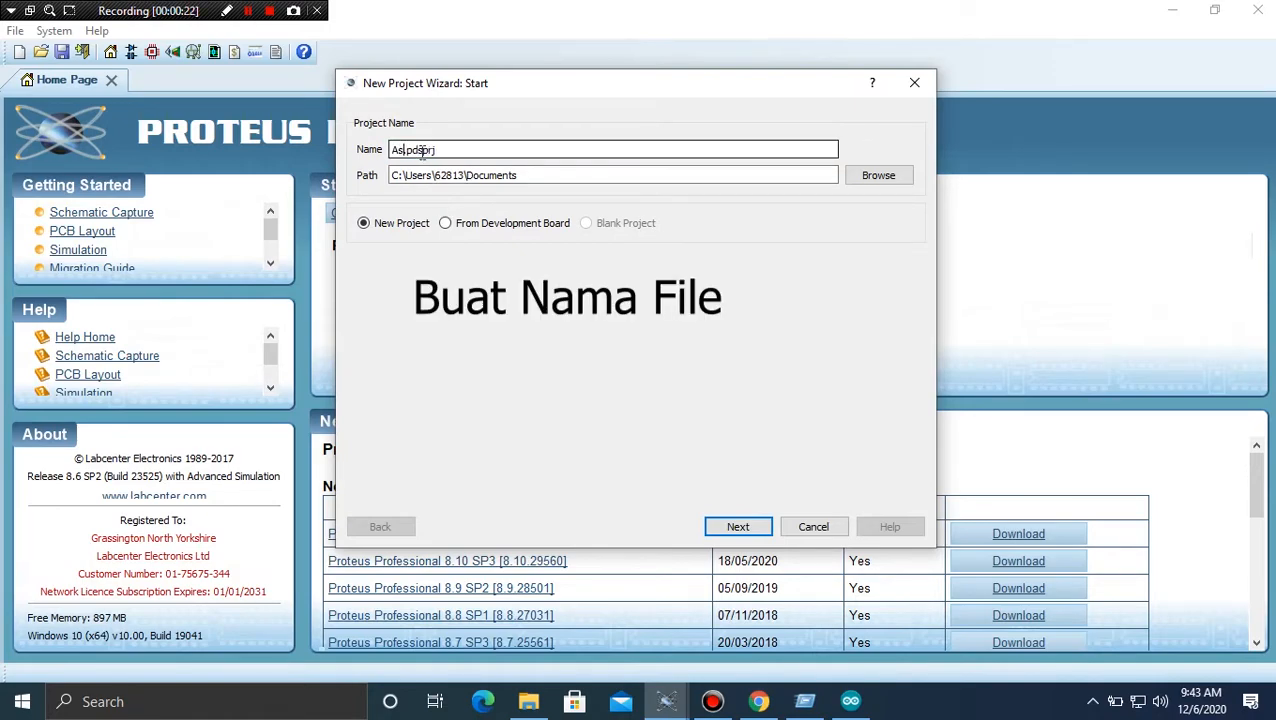
text(Sensor)
click(747, 525)
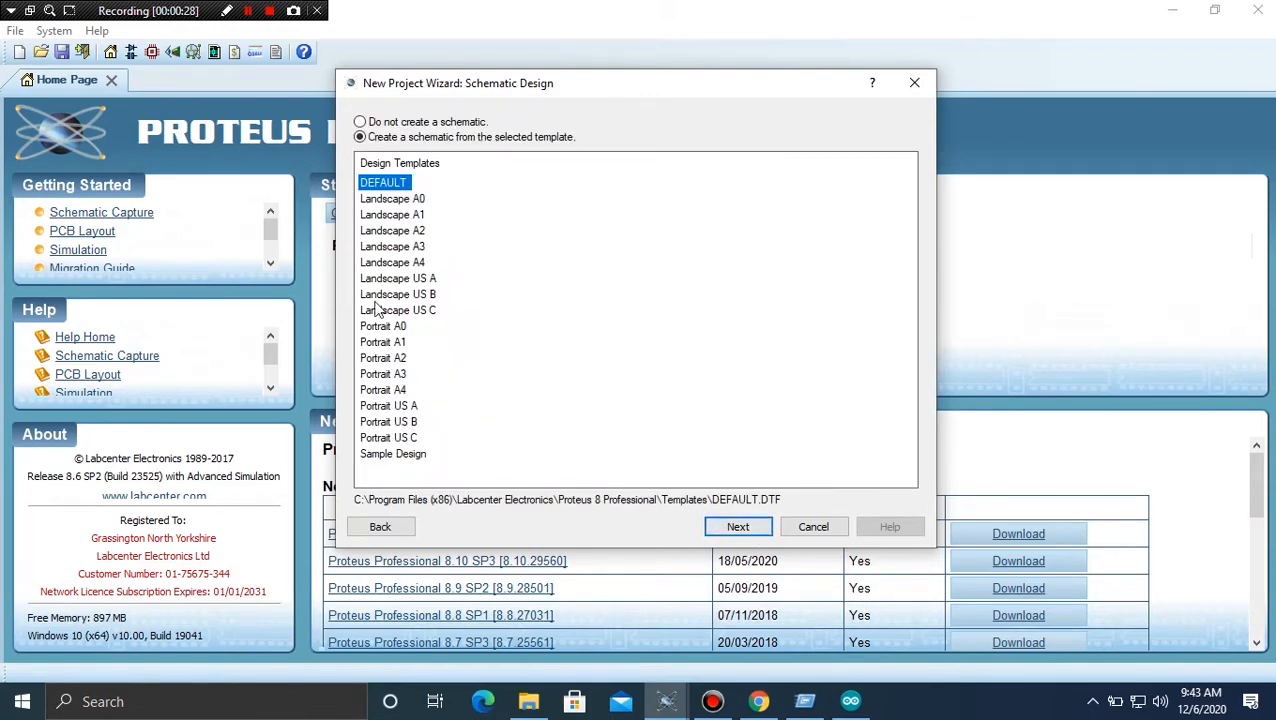
click(740, 526)
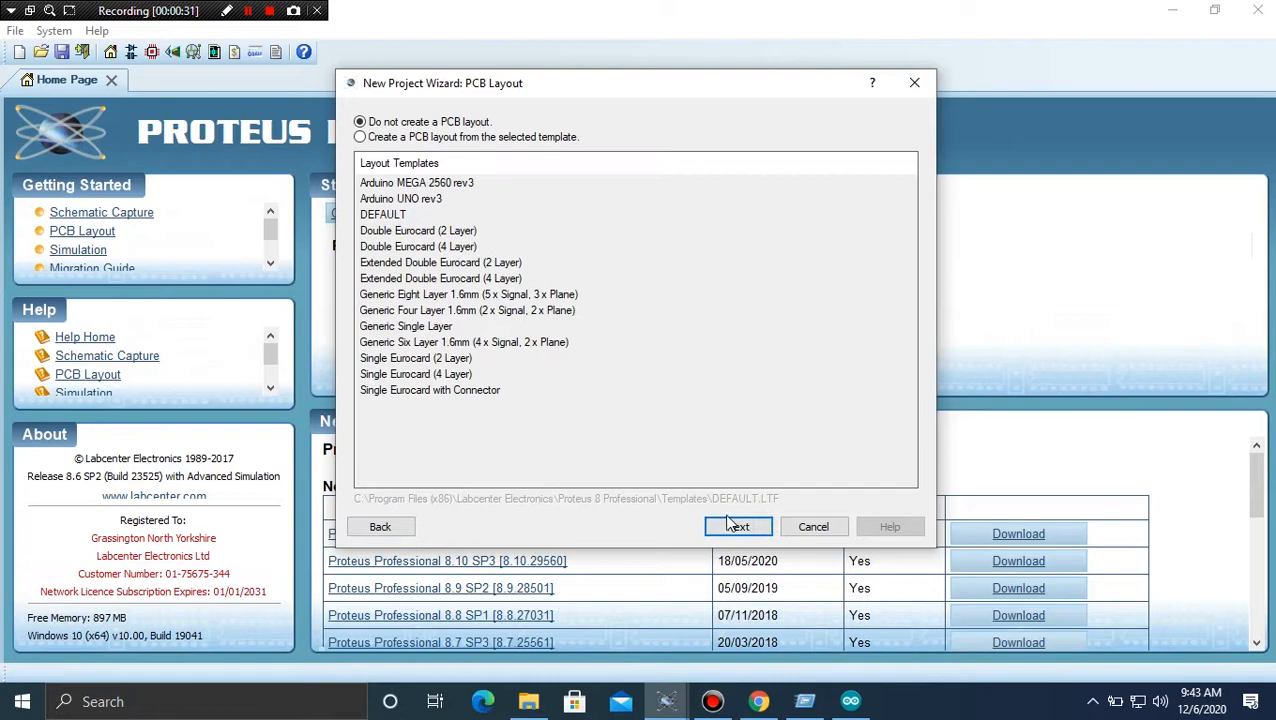
click(756, 537)
Create a firmware project for the ARDUINO family, Arduino Uno controller and Arduino AVR (Proteus) compiler, and finish the project wizard.
click(446, 148)
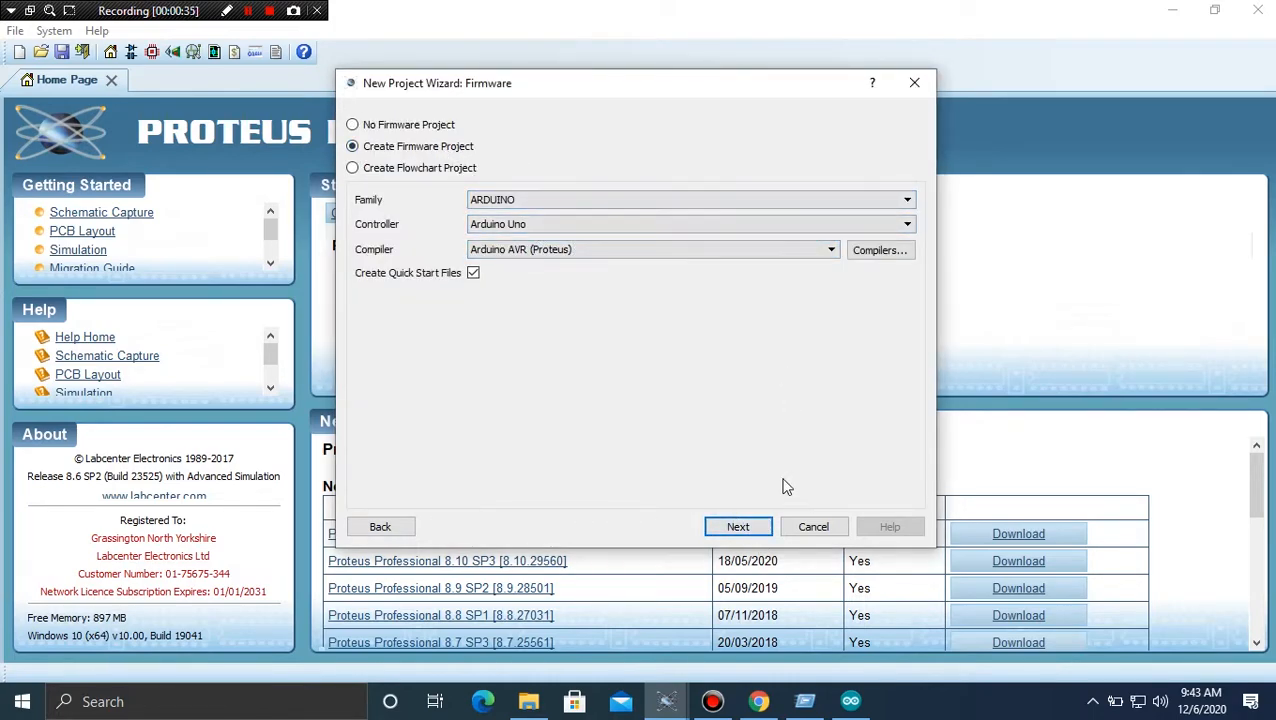
click(690, 200)
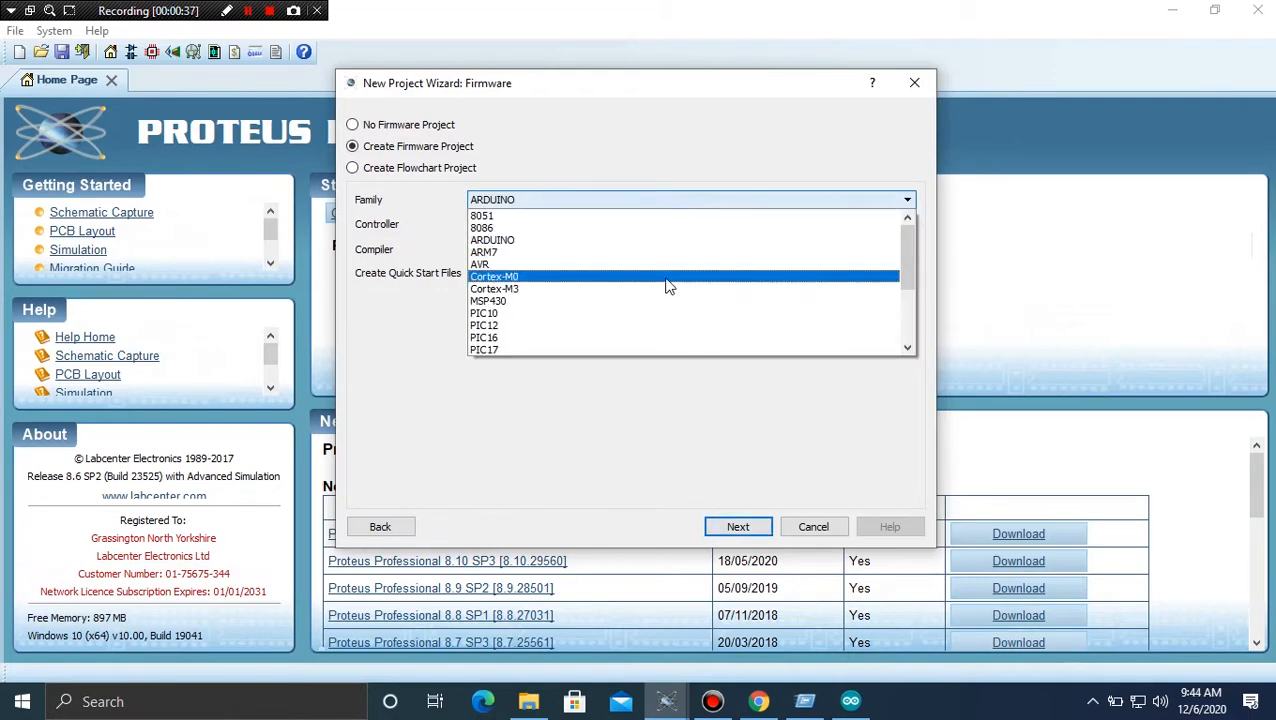
click(661, 240)
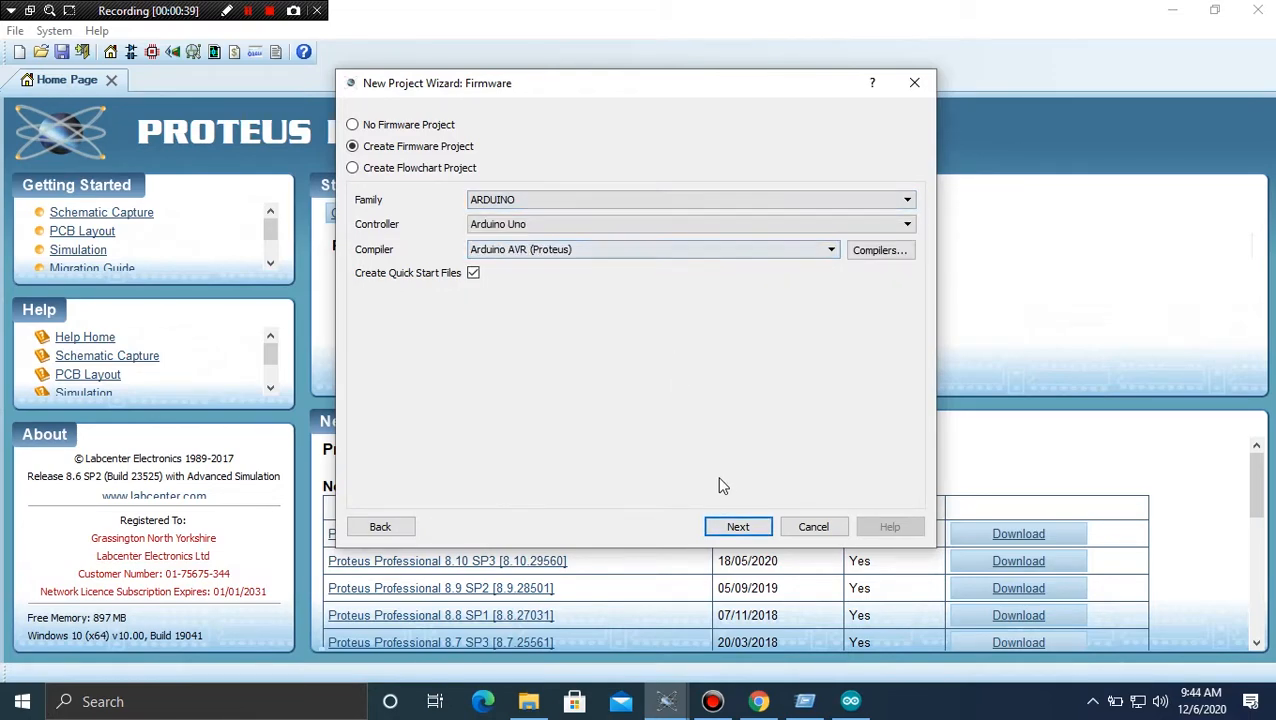
click(743, 530)
click(741, 524)
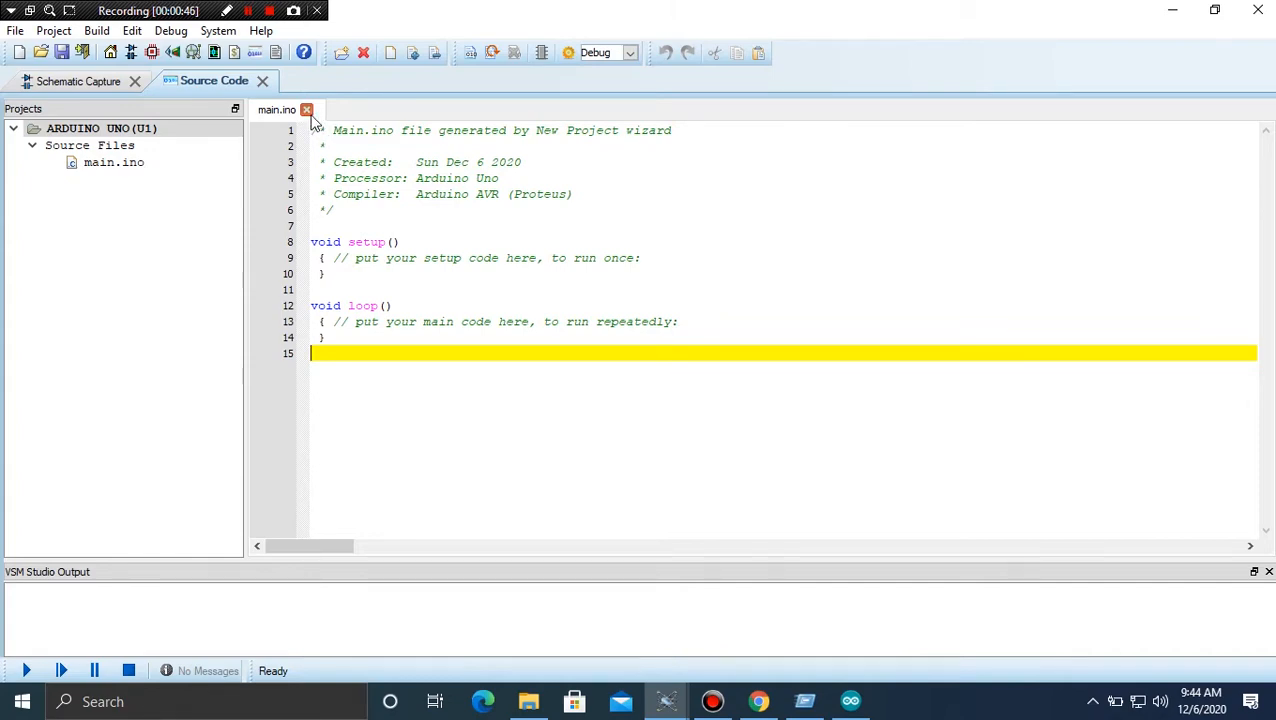
Close the main.ino source file and delete the whole pre-generated Arduino Uno circuit from the schematic.
click(306, 109)
click(78, 80)
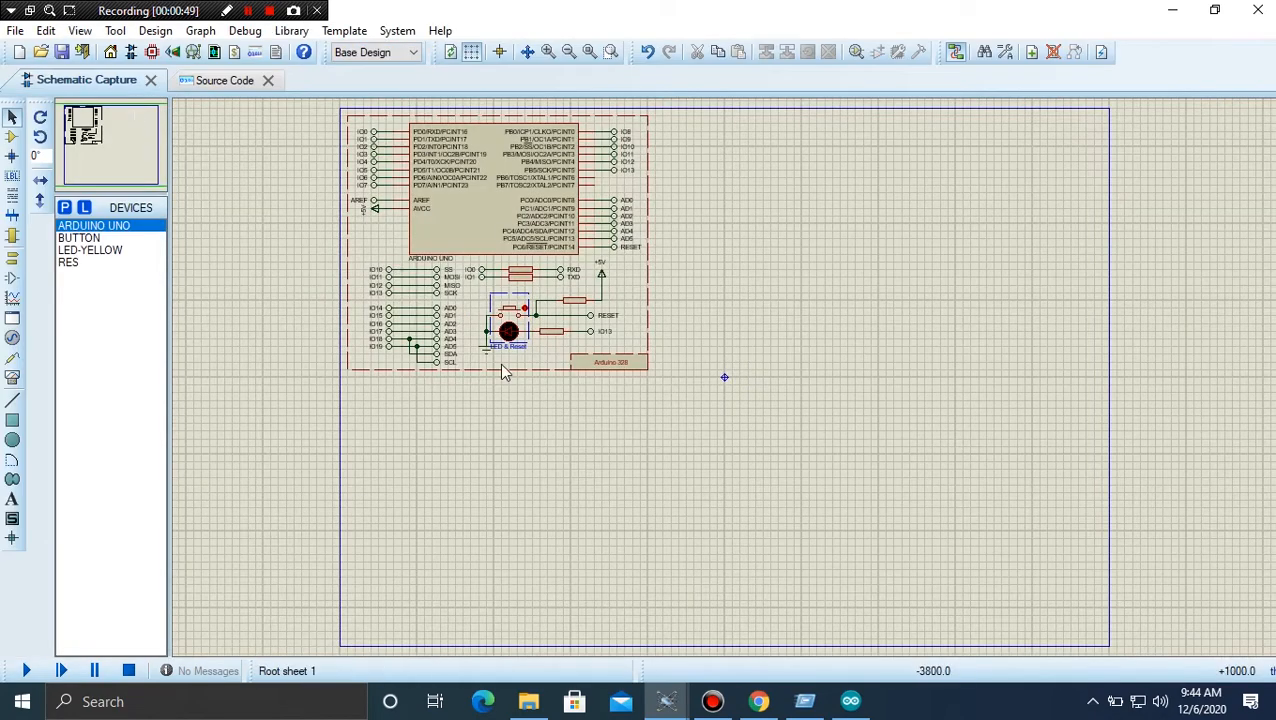
drag(570, 415, 370, 131)
drag(685, 377, 301, 107)
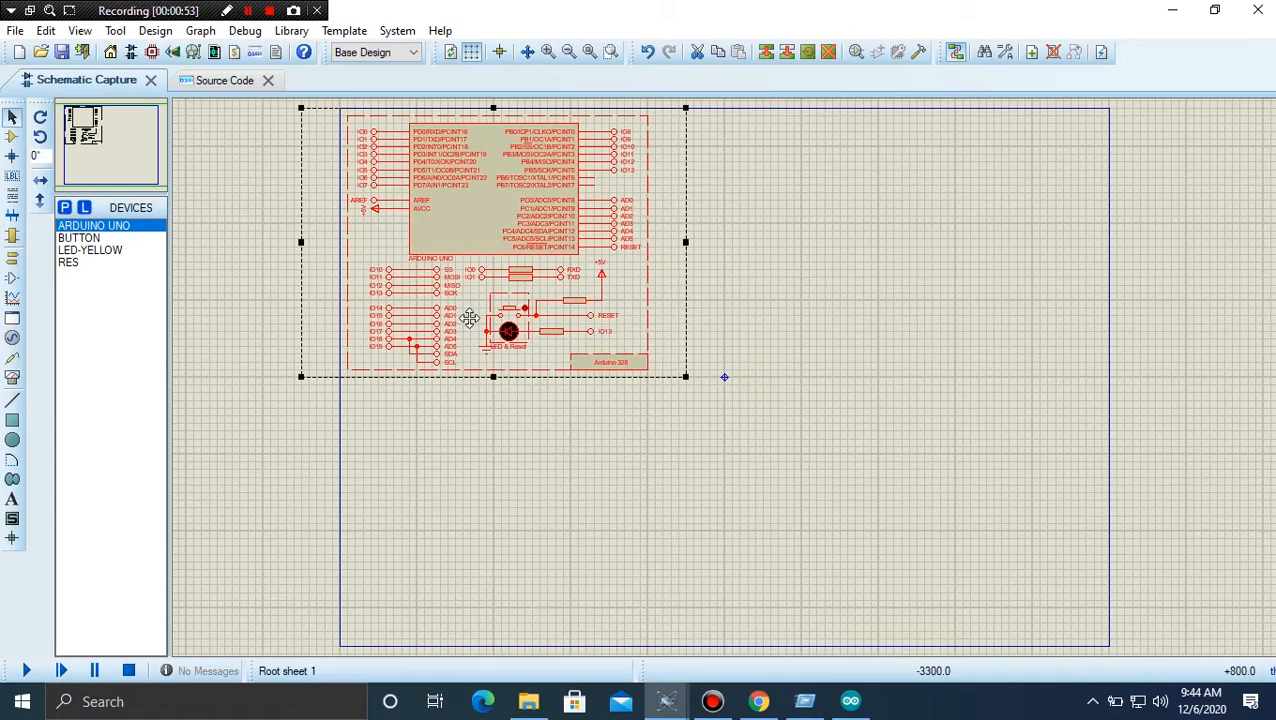
key(Delete)
click(593, 388)
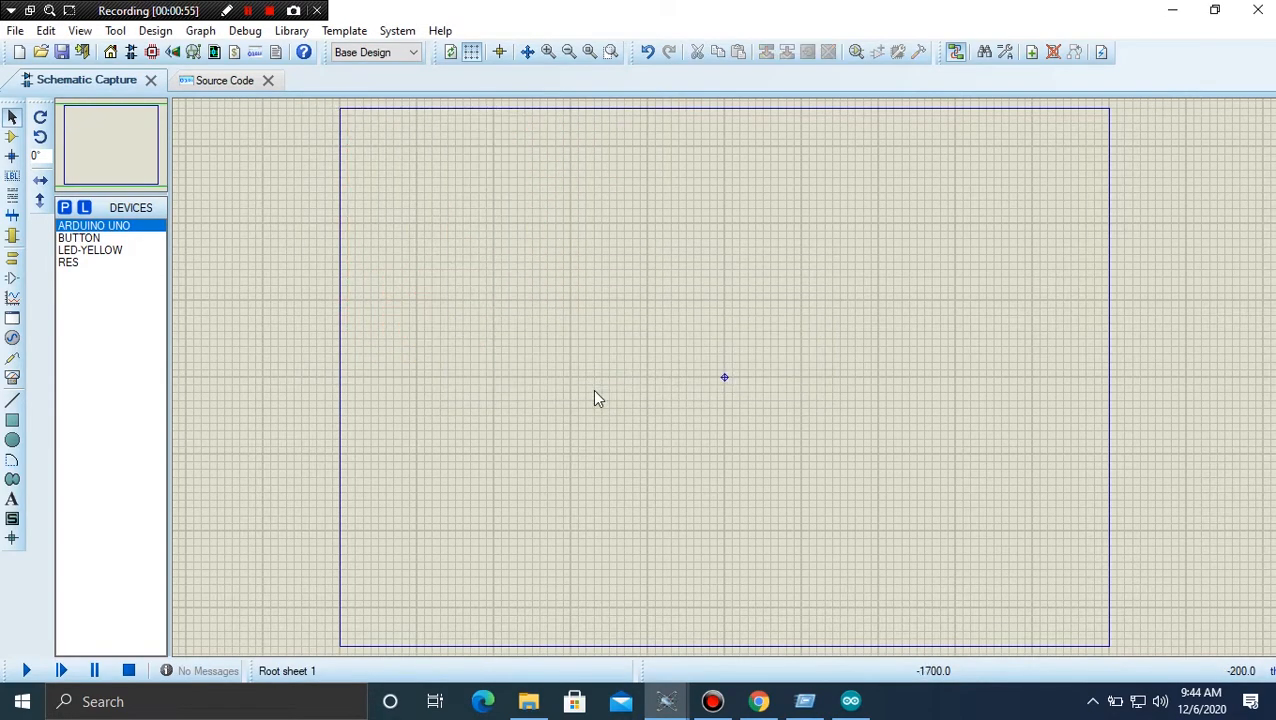
click(248, 12)
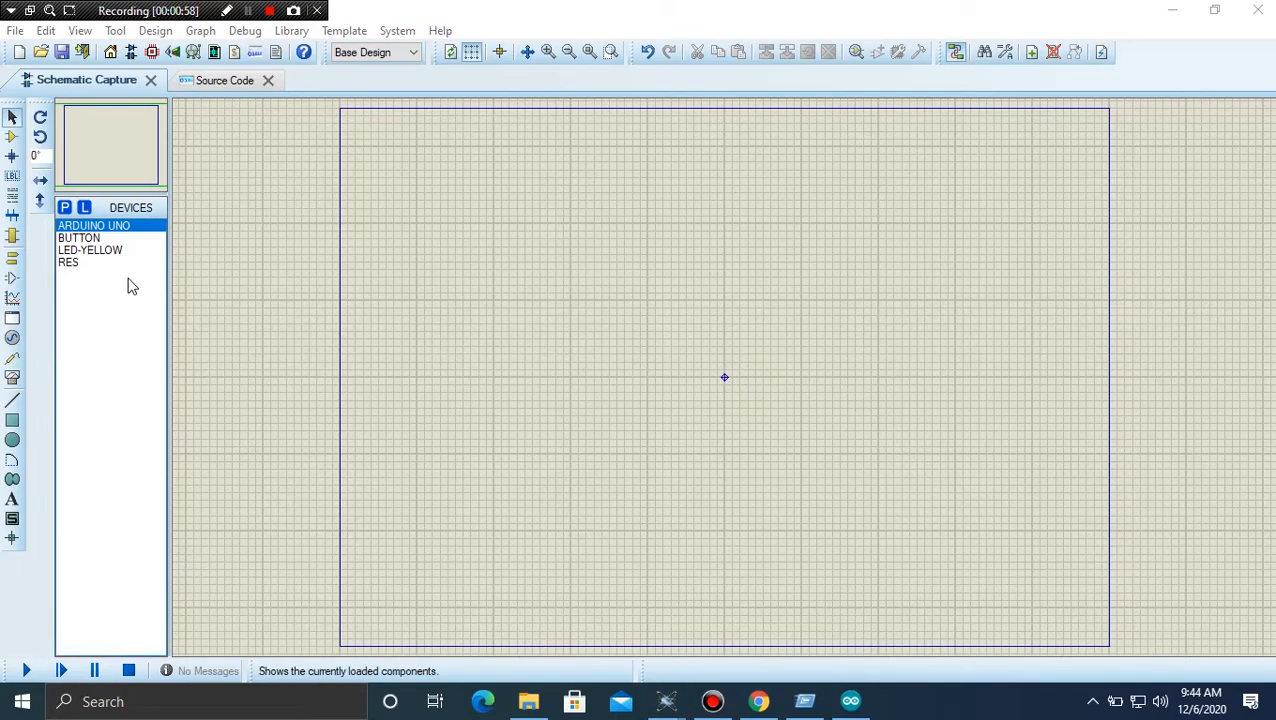
Search the device library for "Ardui" and add the ARDUINO UNO R3 to the device list.
click(65, 208)
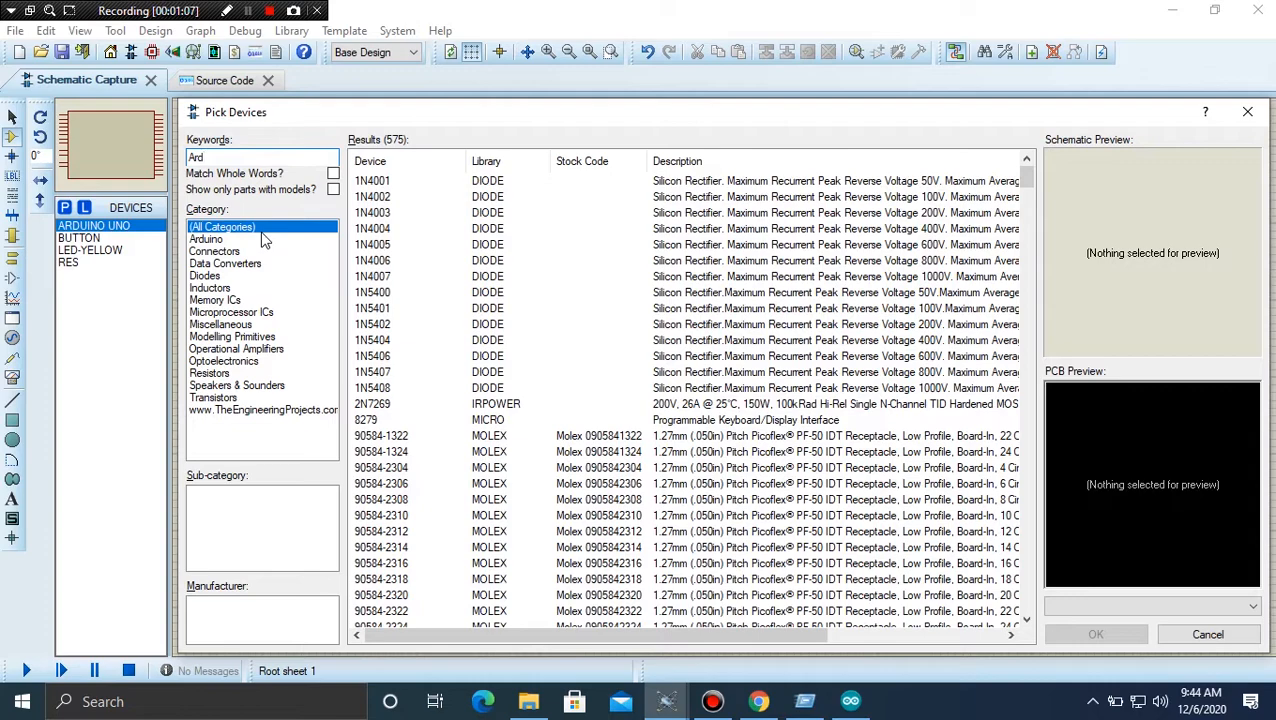
text(Ardui)
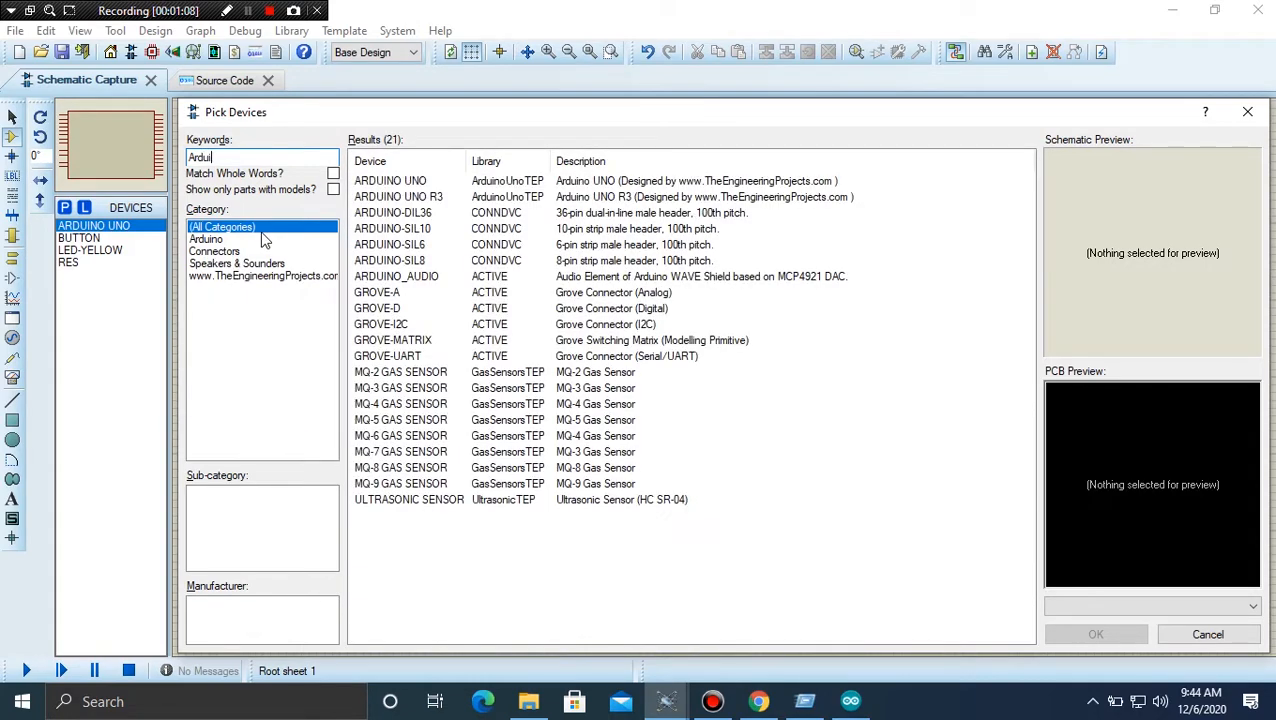
double_click(459, 199)
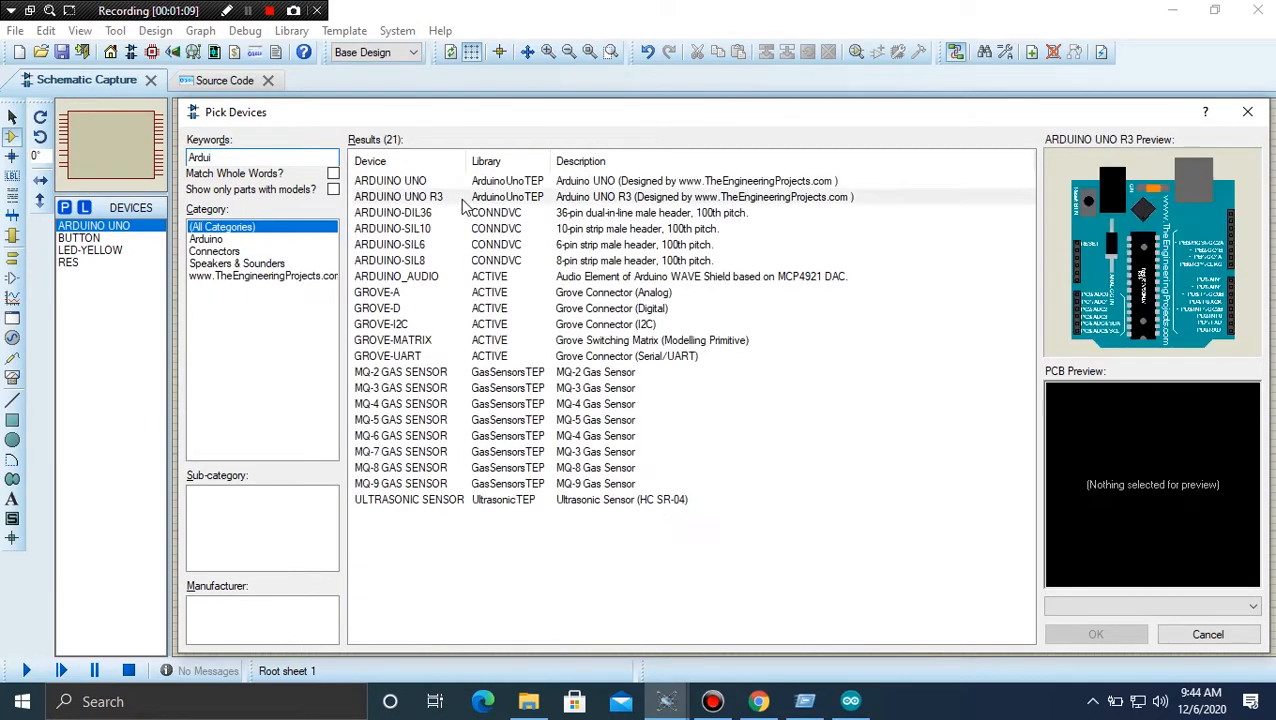
Search the device library for "Led yellow" and pick LED-YELLOW, declining to update its existing instances.
click(257, 158)
double_click(257, 158)
key(BackSpace)
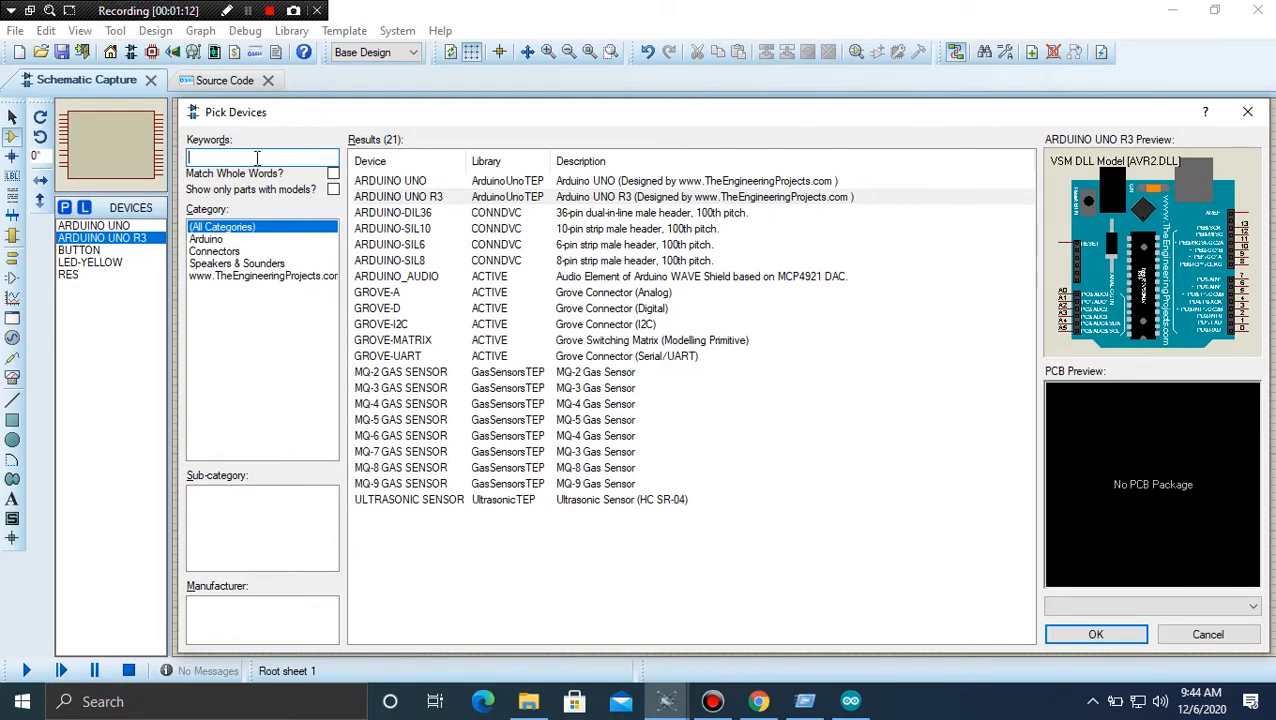
text(Led yell)
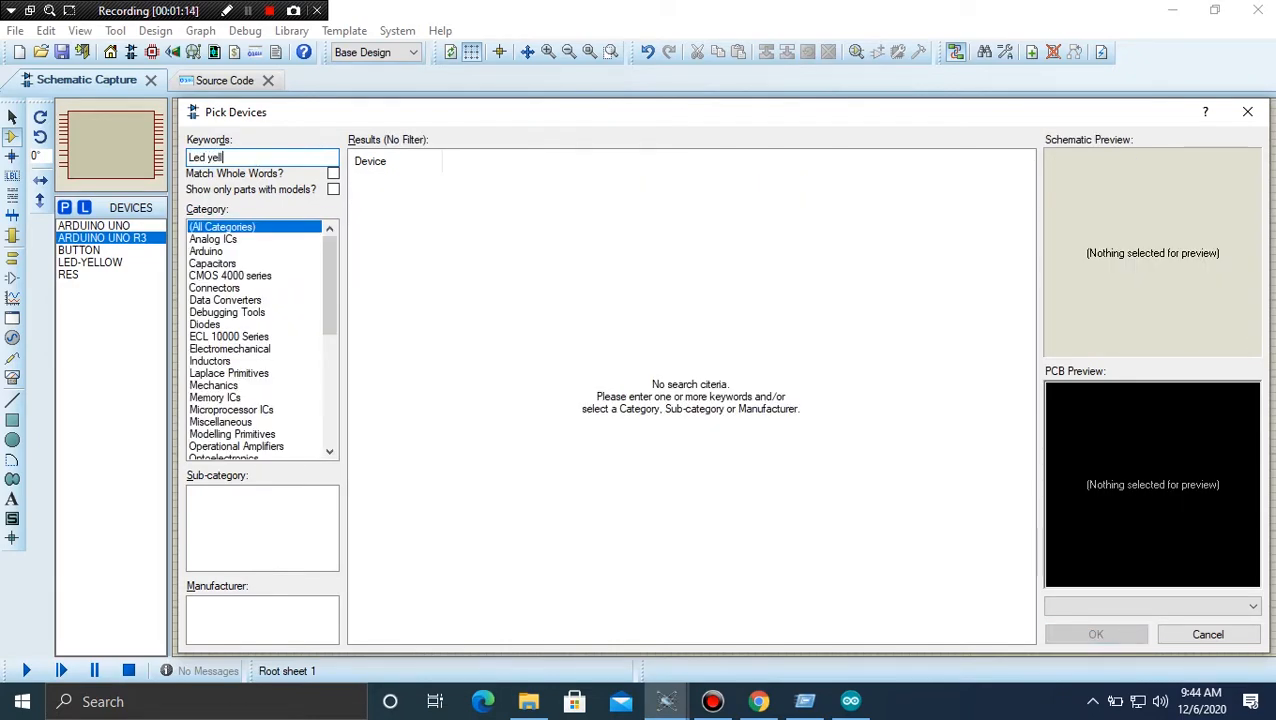
text(ow)
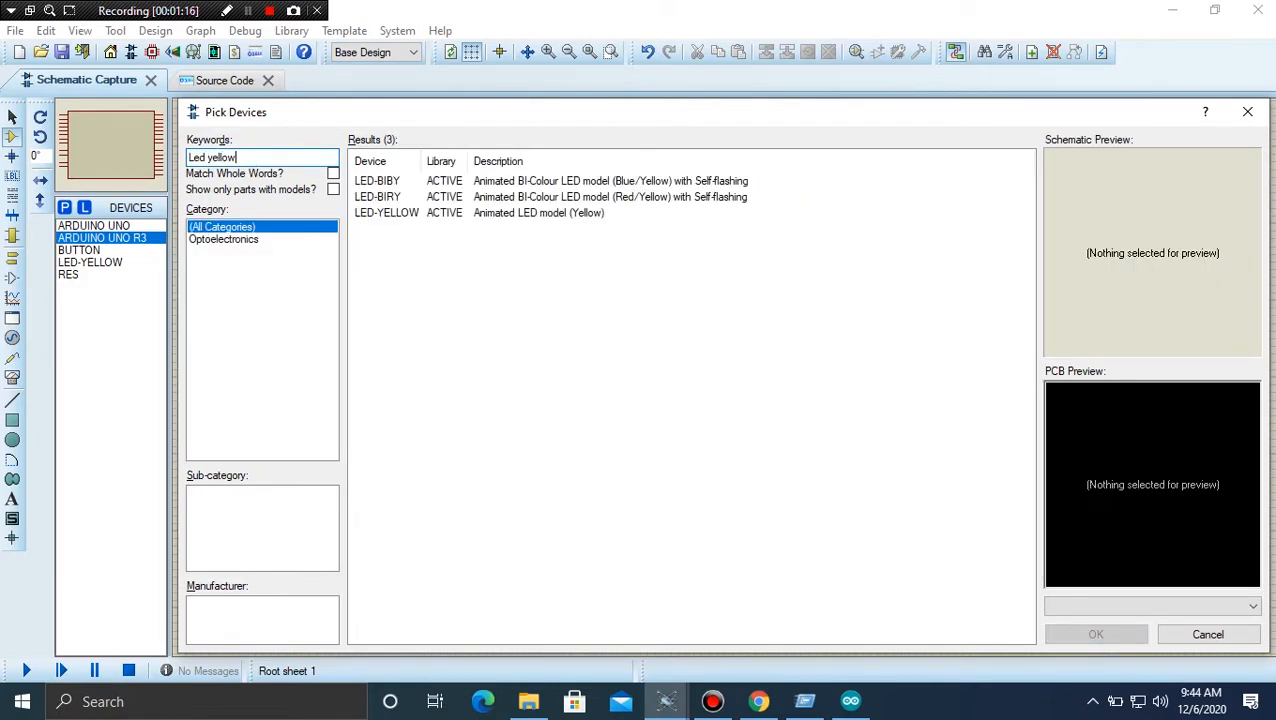
click(449, 214)
double_click(449, 214)
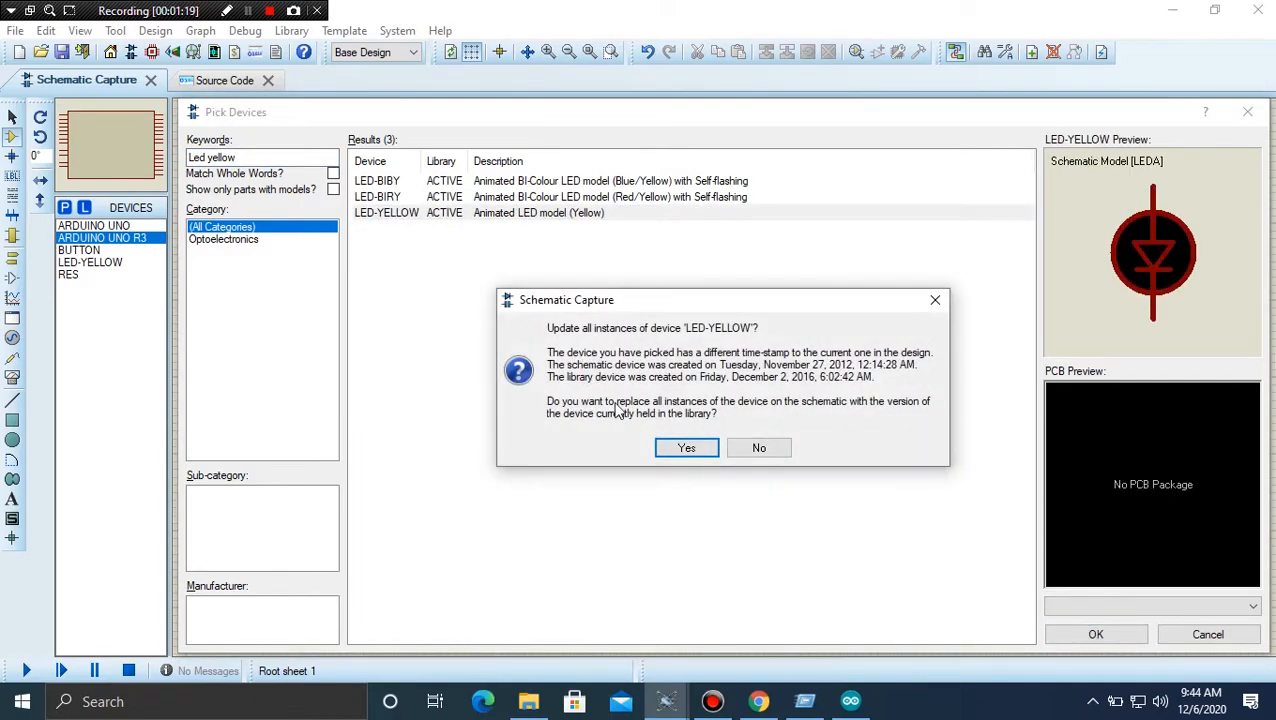
click(757, 445)
Search the device library for LOGICSTATE and add the logic state source to the device list.
click(258, 158)
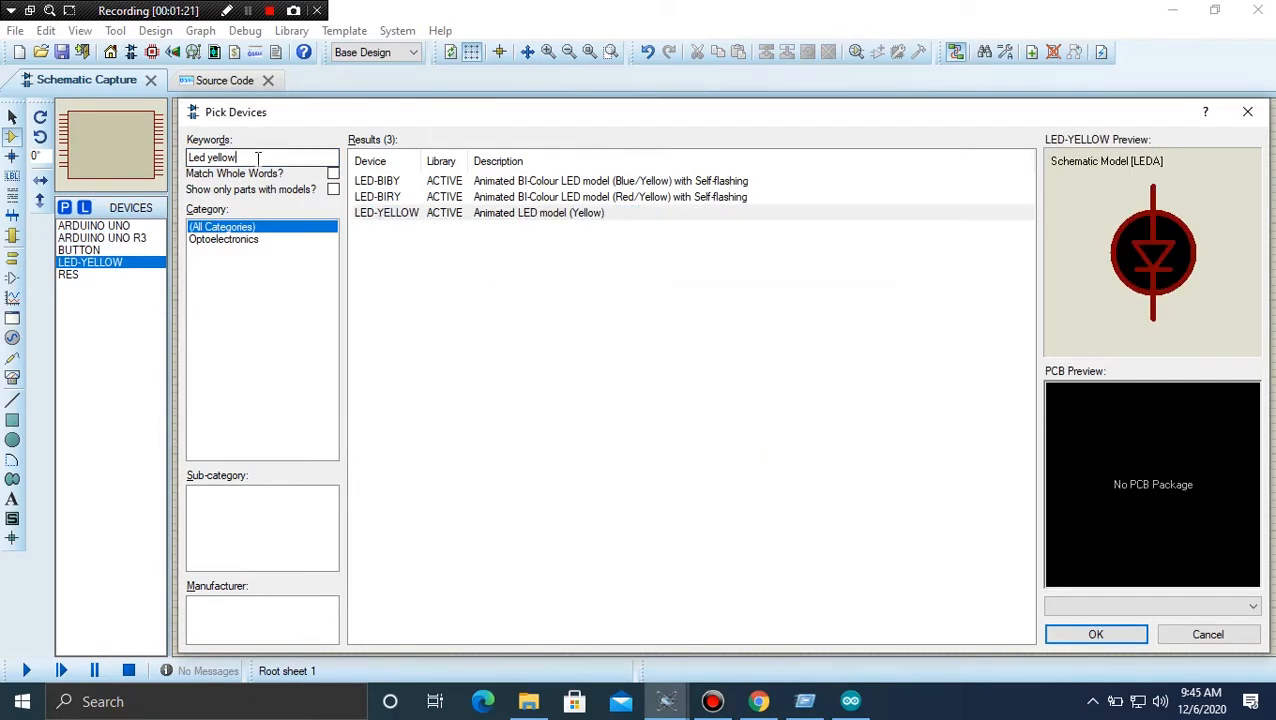
key(BackSpace)
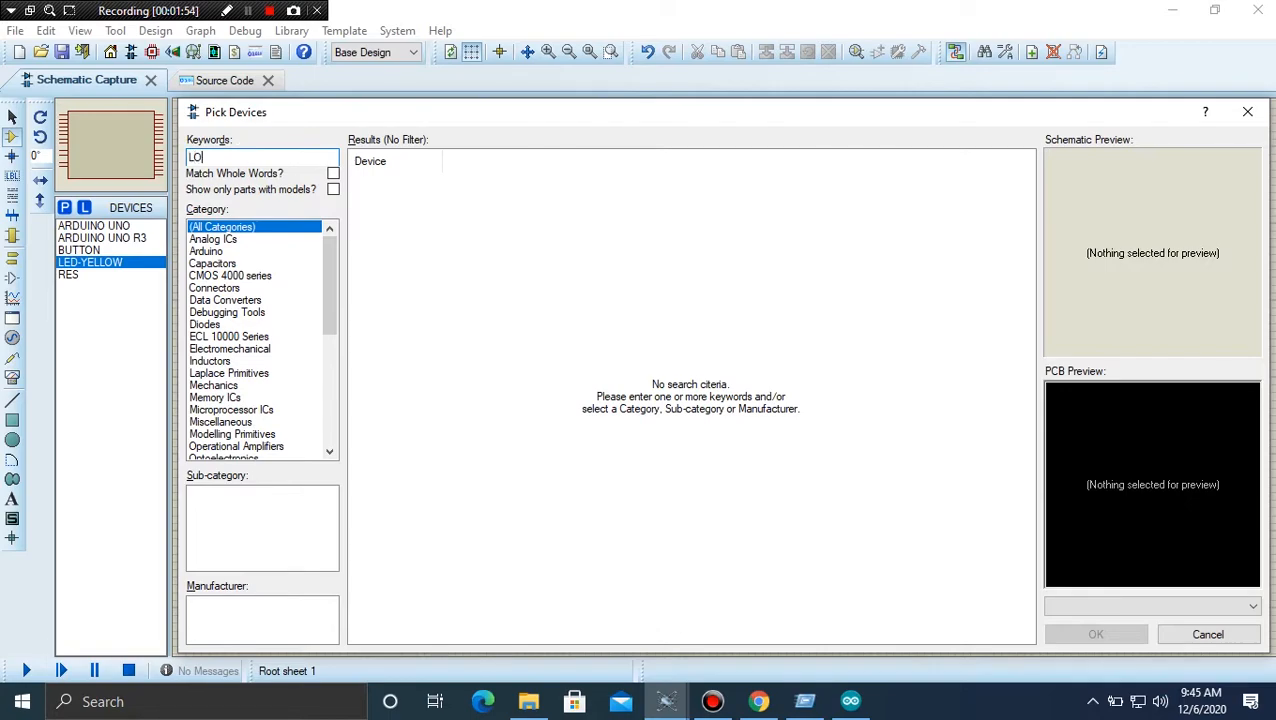
text(LOGI)
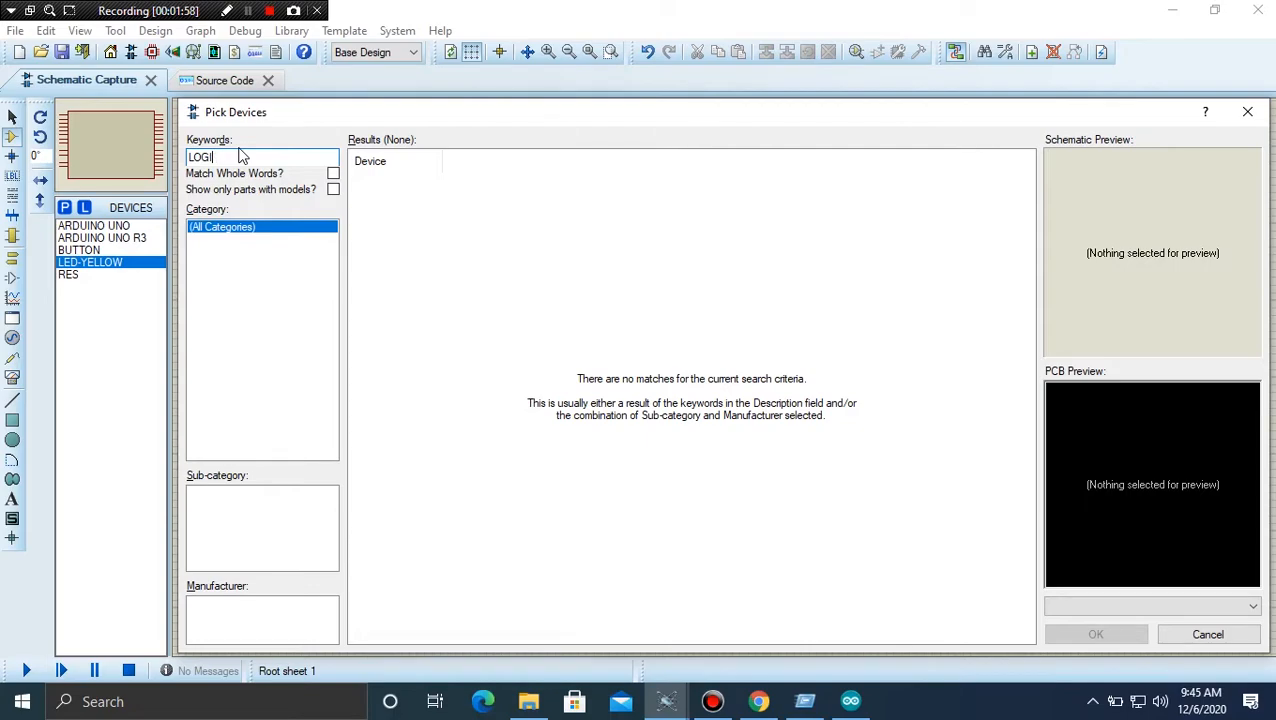
text(SCSTATE)
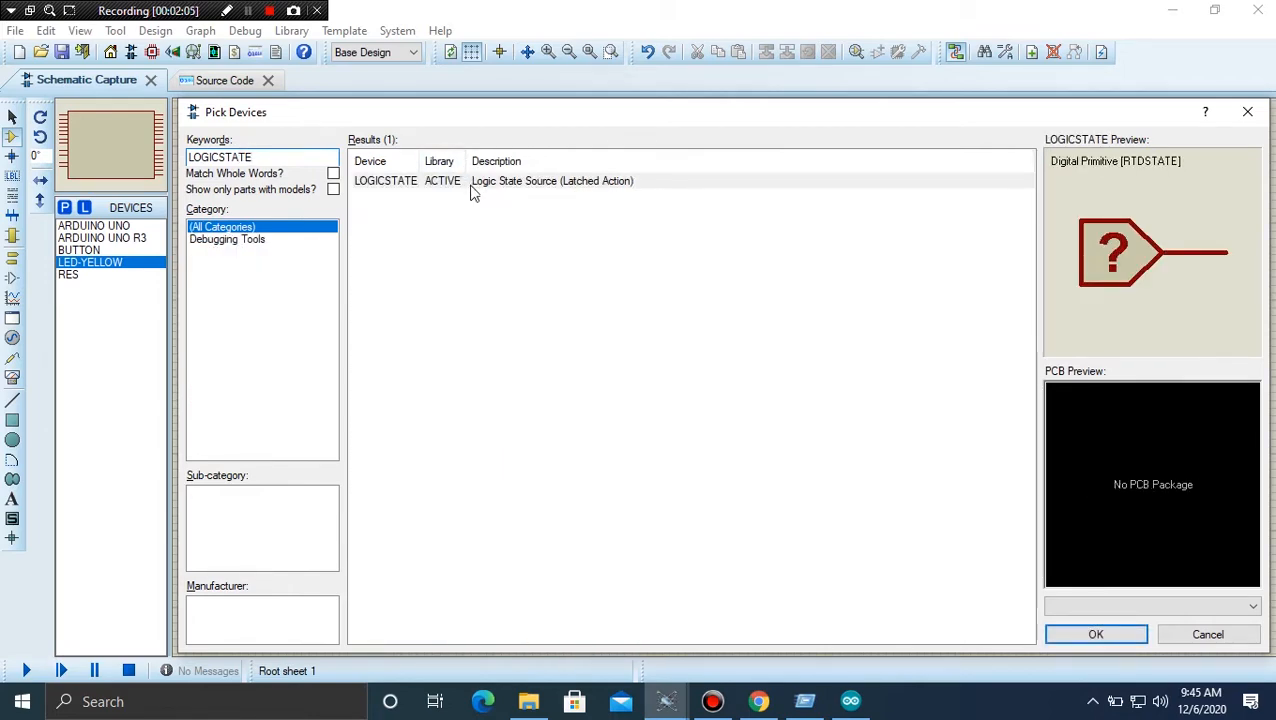
double_click(474, 191)
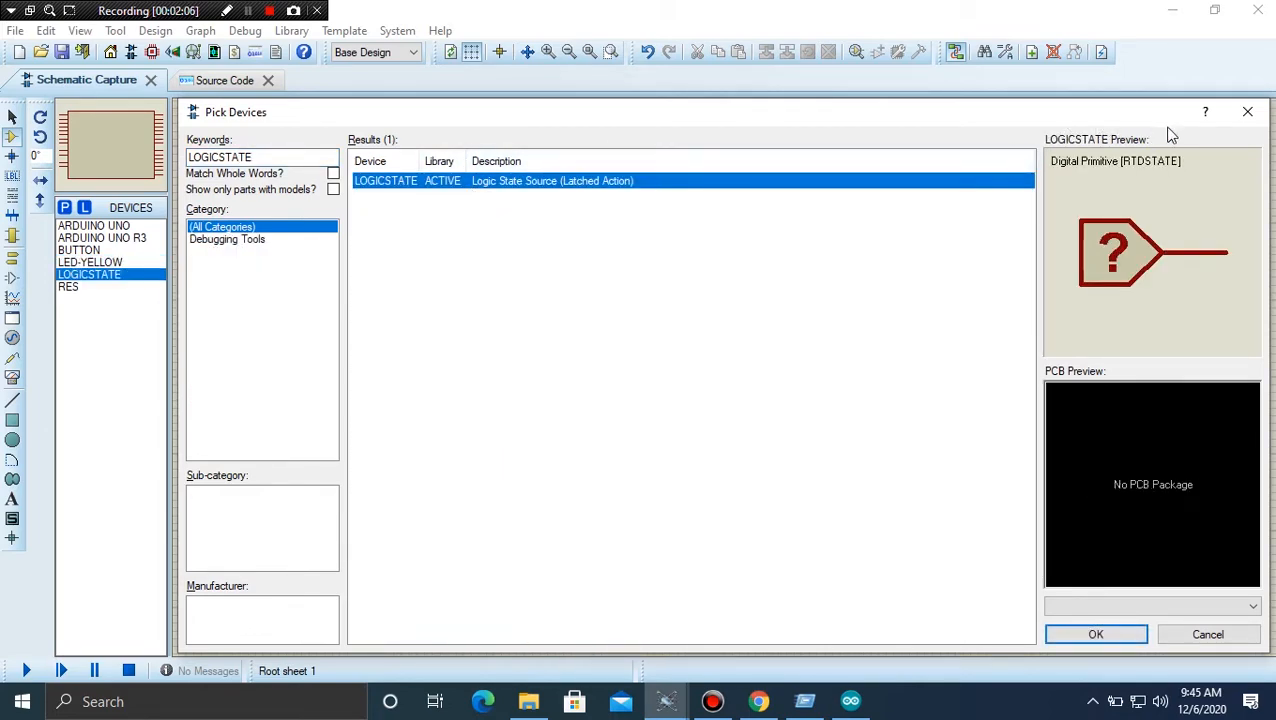
Search the device library for "RESIS" and preview the 10WATT0R47 and 10WATT0R56 resistors.
click(309, 157)
double_click(309, 157)
key(BackSpace)
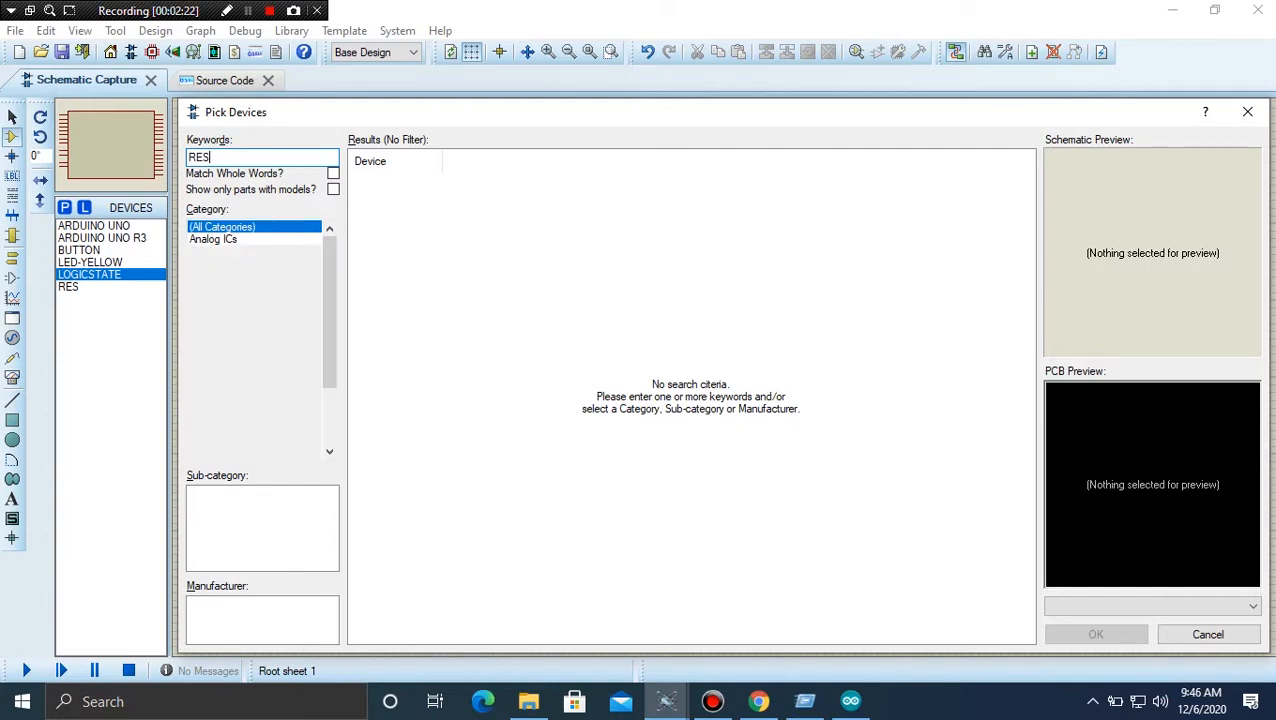
text(IS)
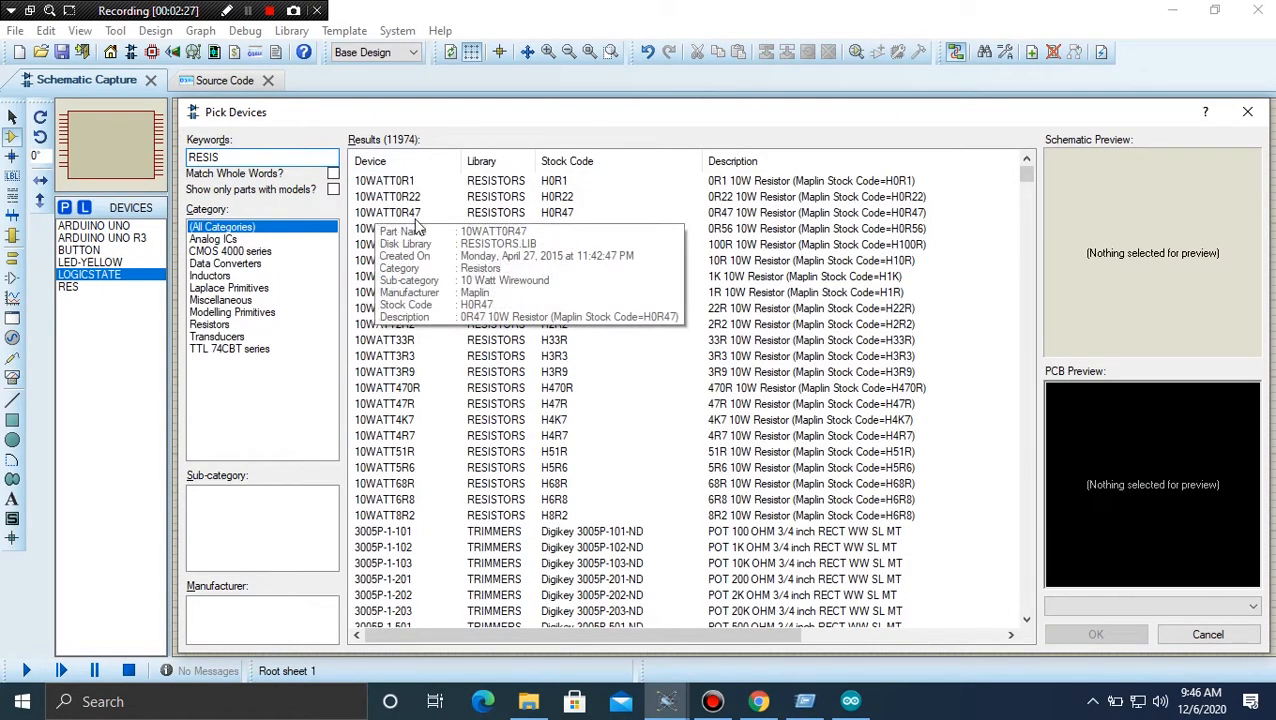
click(483, 213)
click(483, 228)
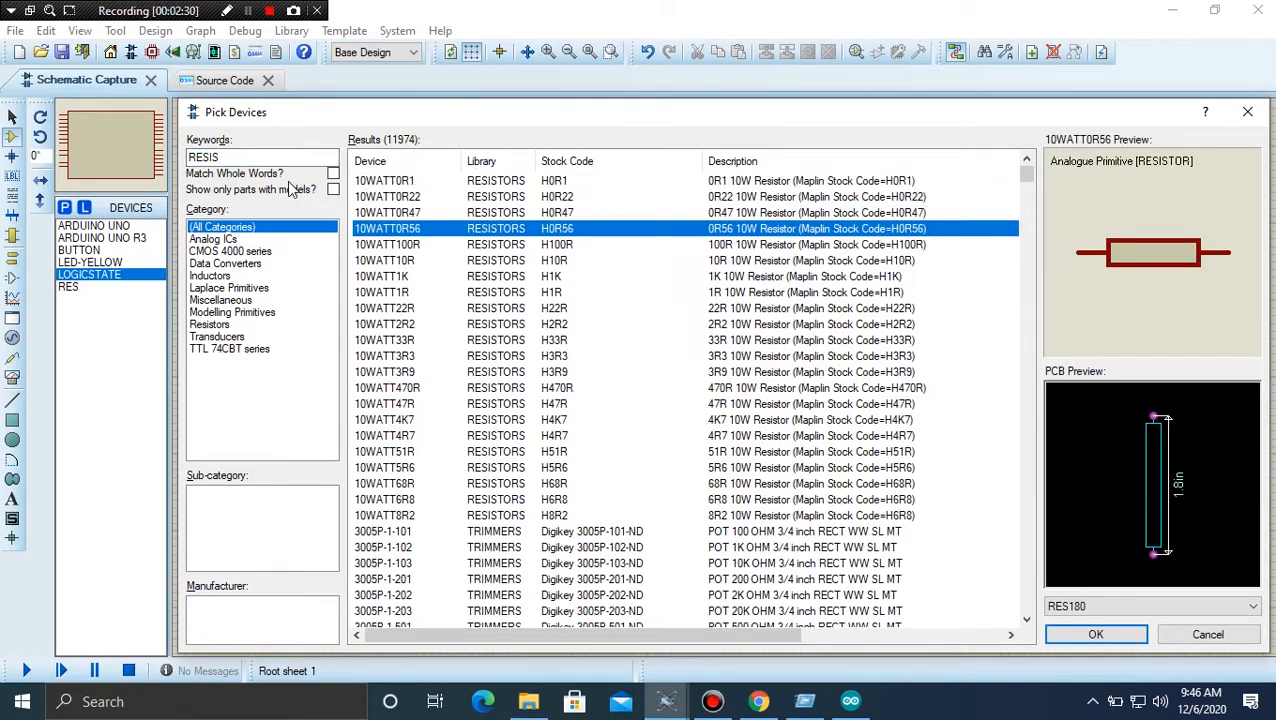
Search the device library for "resistor" and preview several NTC sensor, potentiometer and preset parts in the results.
click(286, 158)
double_click(286, 160)
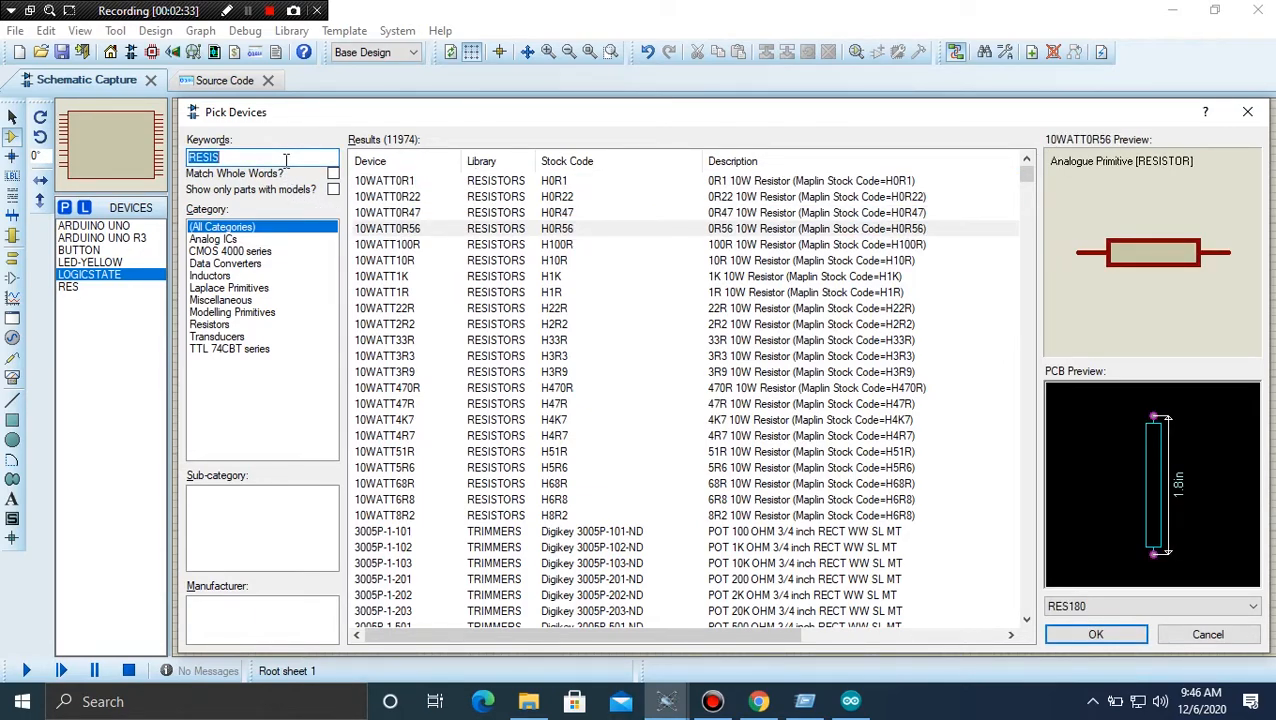
text(resistor)
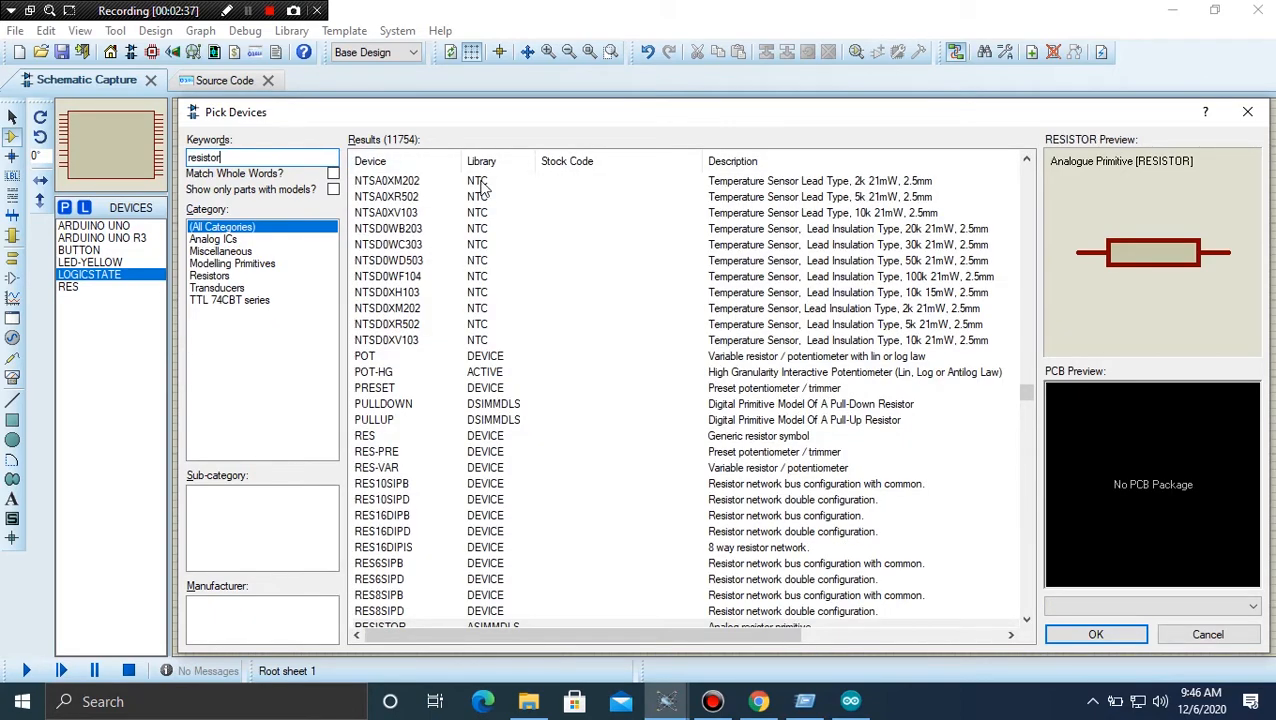
click(481, 186)
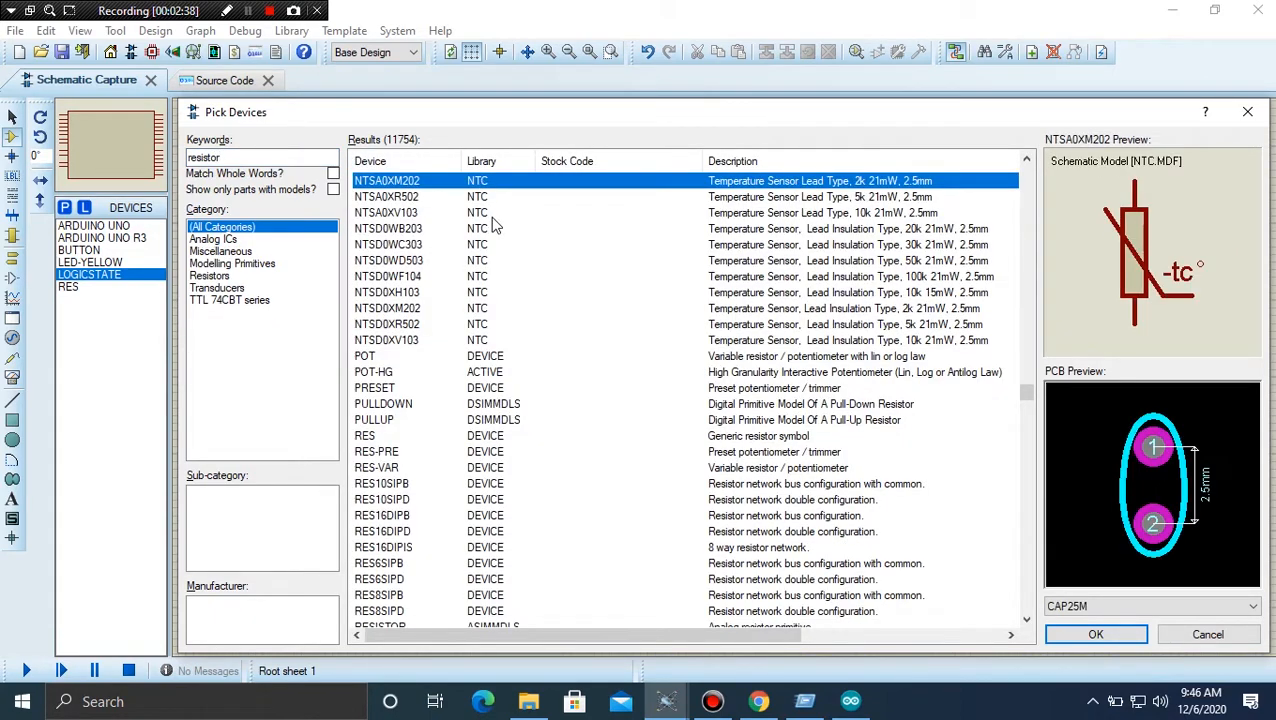
click(491, 215)
click(497, 276)
click(505, 357)
click(507, 390)
click(507, 358)
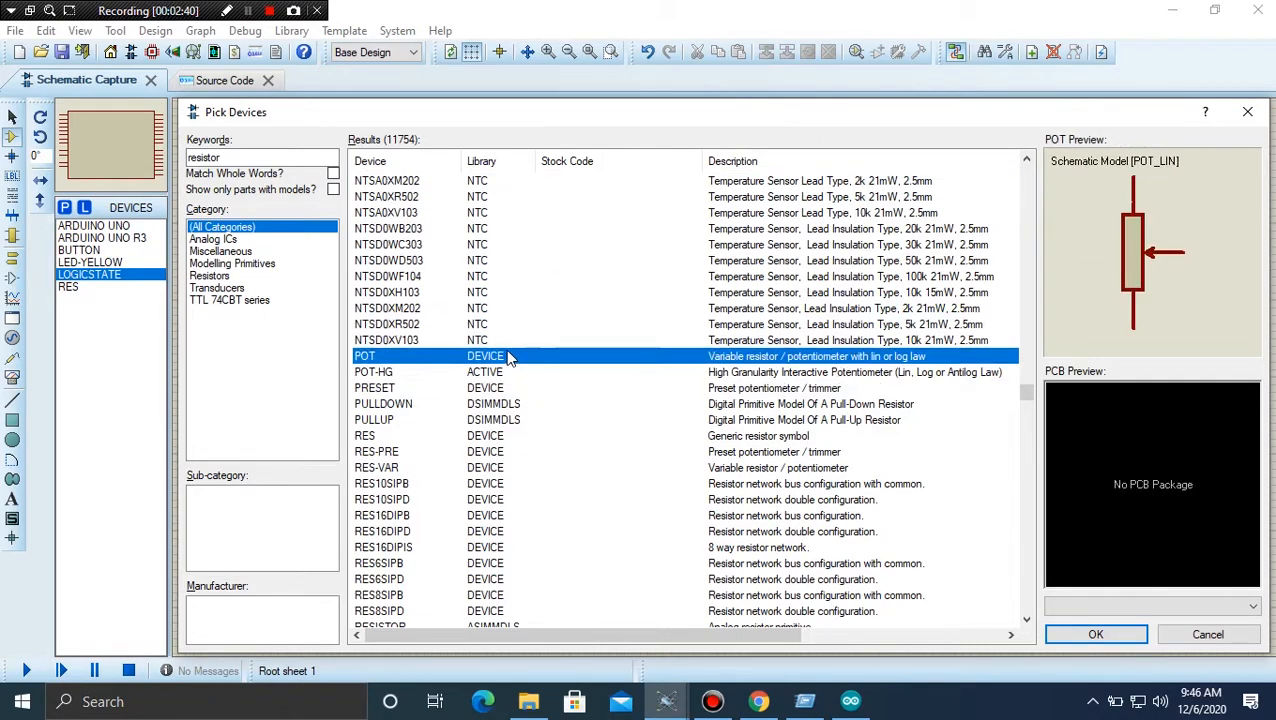
click(506, 342)
scroll(506, 345, down, 3)
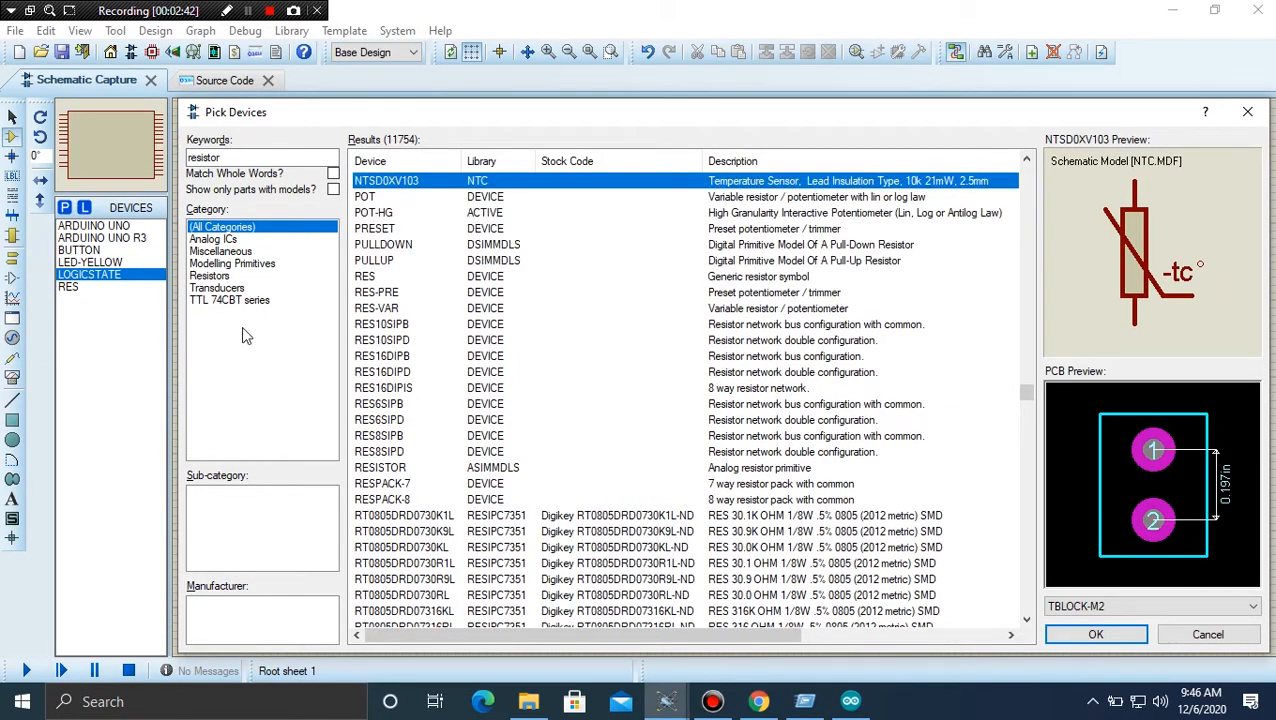
Restrict the results to the Resistors category, compare the first 10 W resistors, and add 10WATT0R1 to the device list.
click(211, 275)
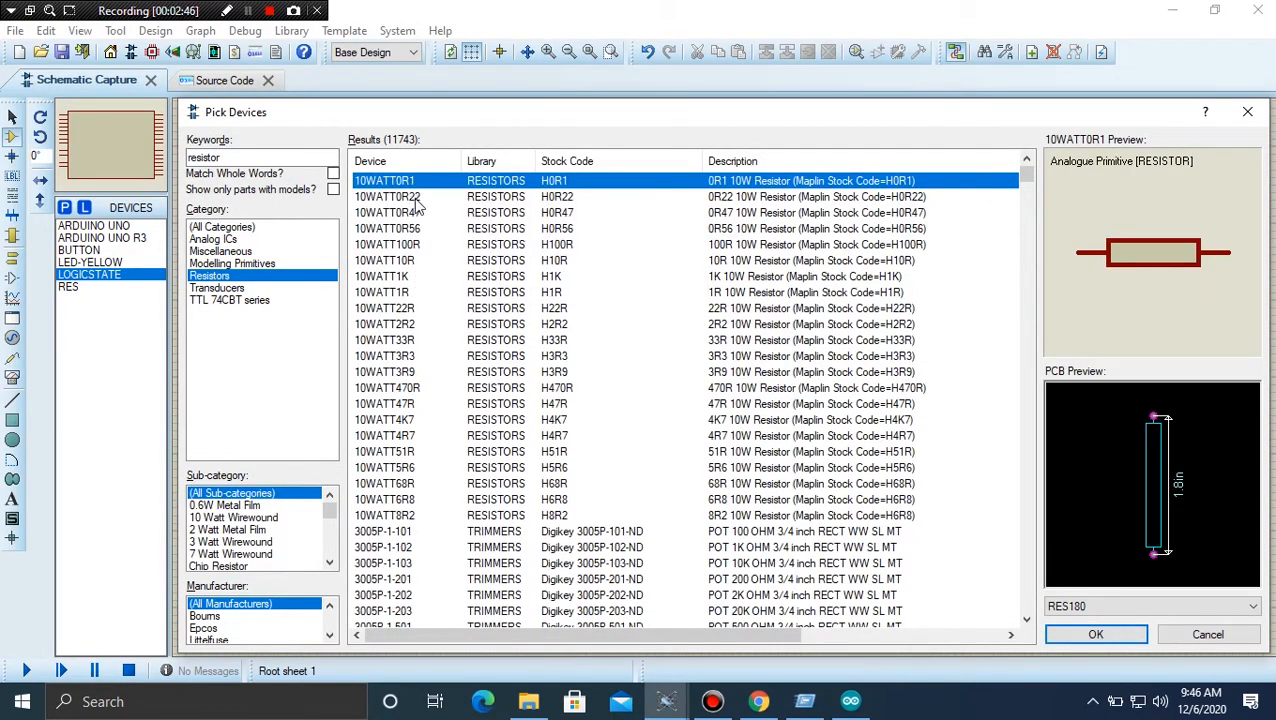
key(Down)
key(Down)
key(Down)
key(Down)
key(Down)
key(Up)
key(Up)
key(Up)
key(Up)
key(Up)
click(432, 213)
key(Up)
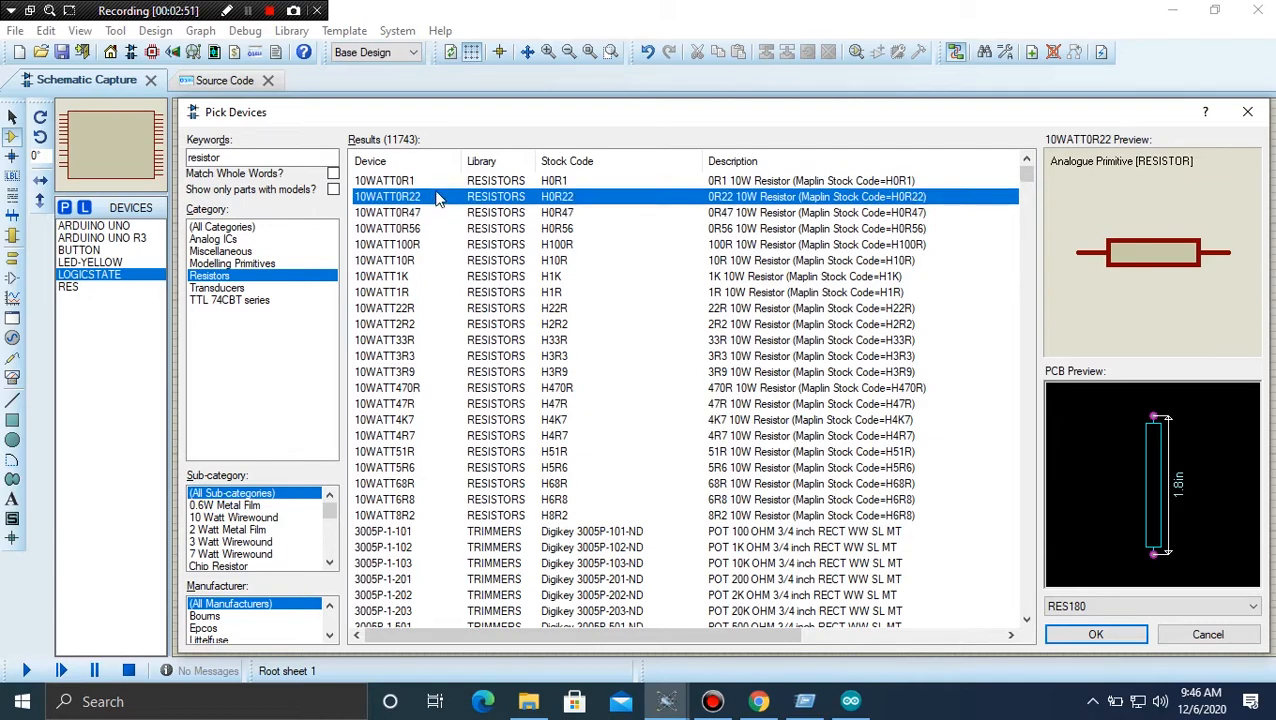
click(437, 186)
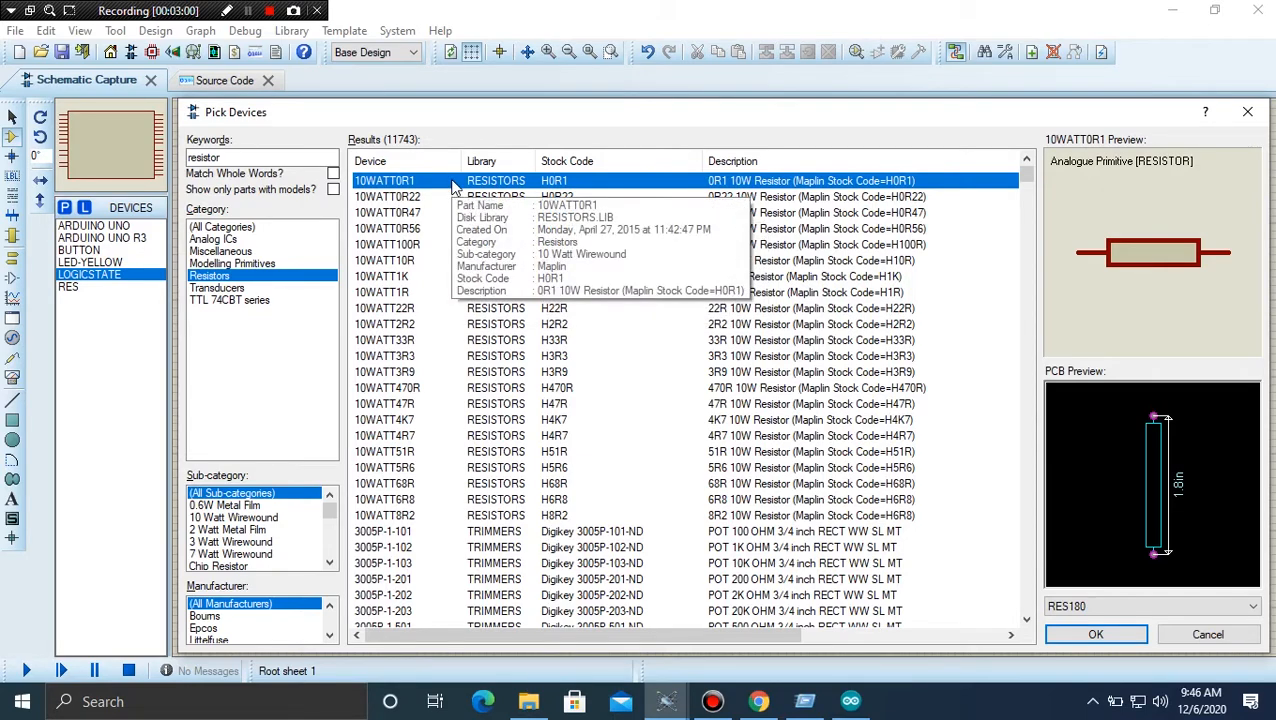
double_click(452, 183)
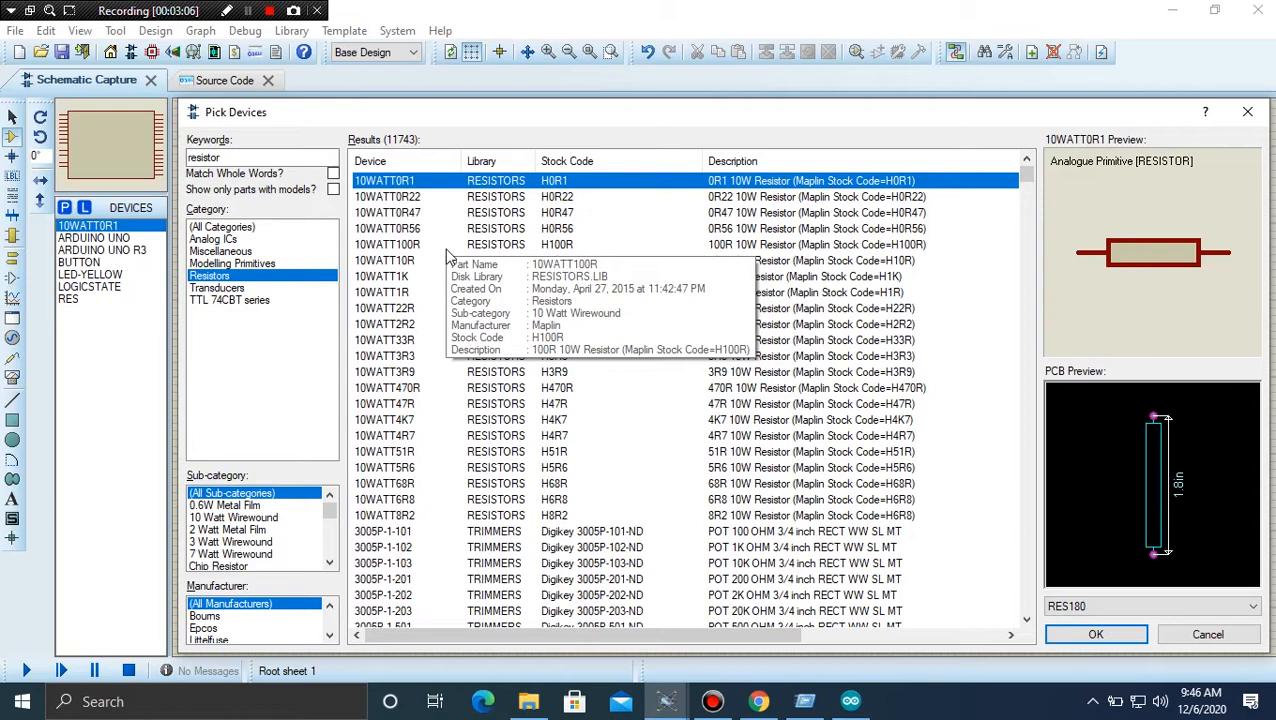
Look through the resistor and trimmer results, and add the 10WATT10R resistor to the device list.
scroll(464, 365, down, 6)
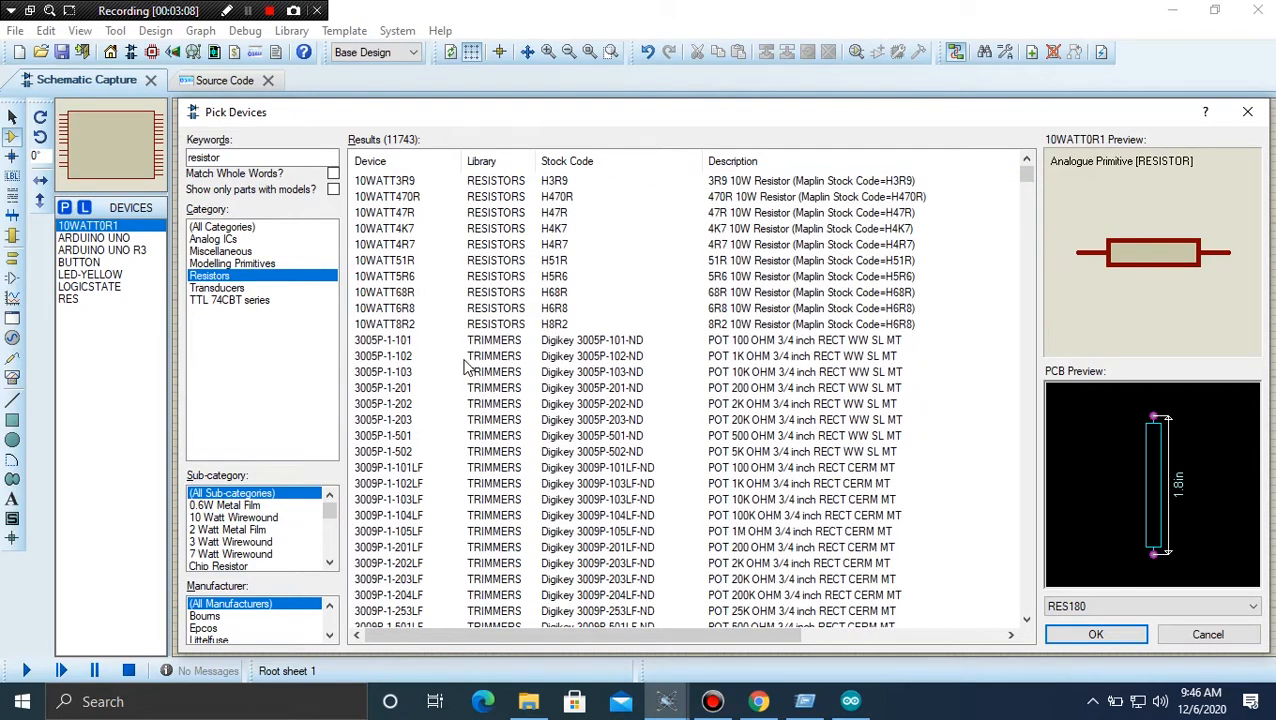
scroll(464, 366, down, 20)
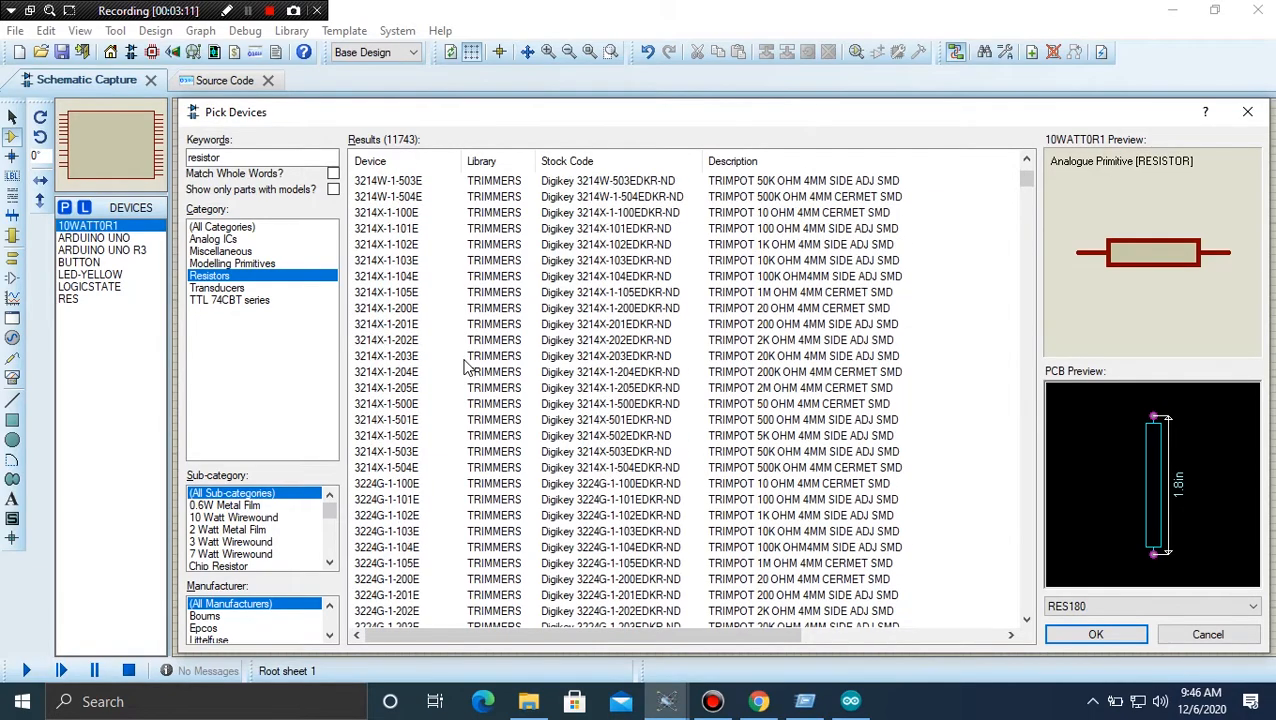
scroll(464, 368, down, 13)
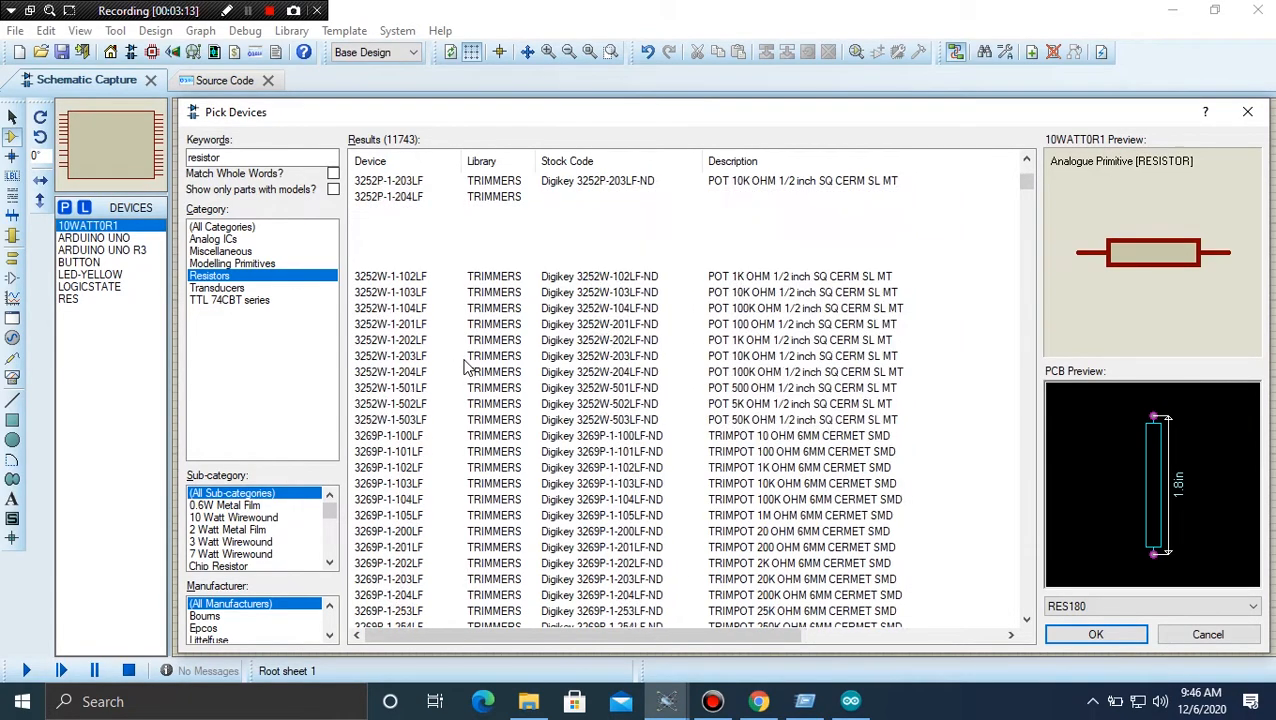
scroll(458, 325, up, 10)
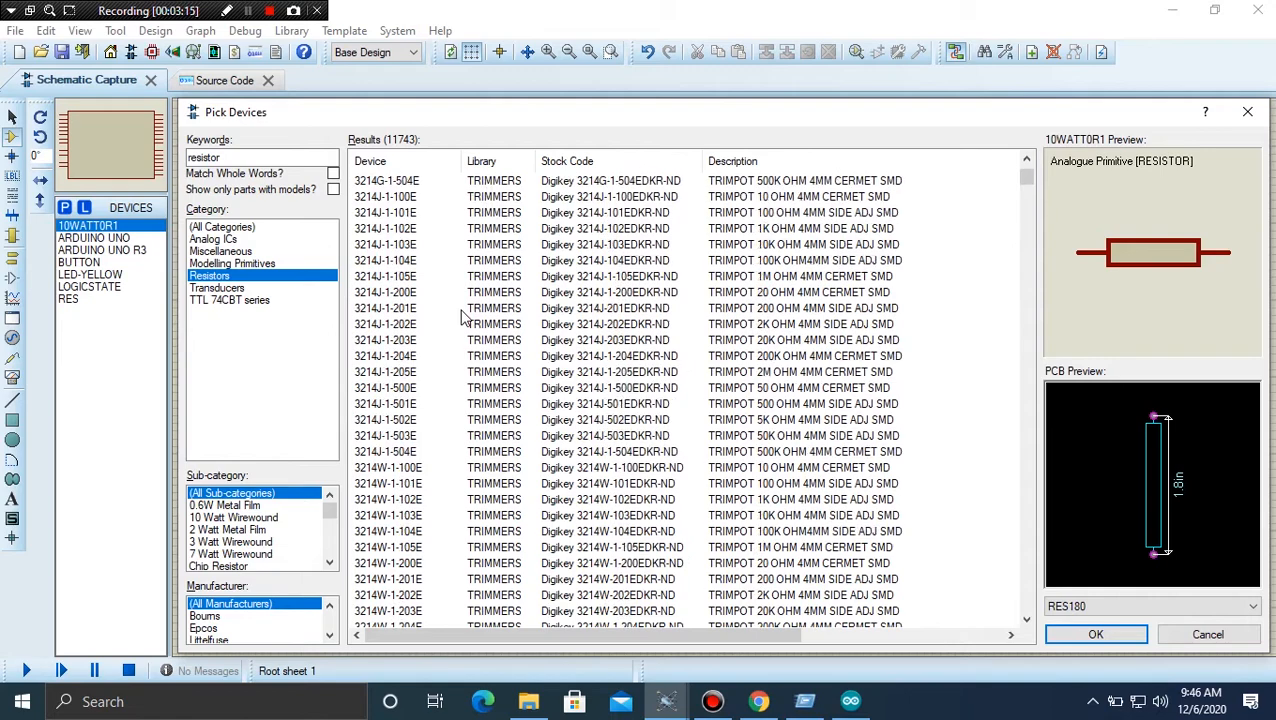
scroll(463, 317, up, 15)
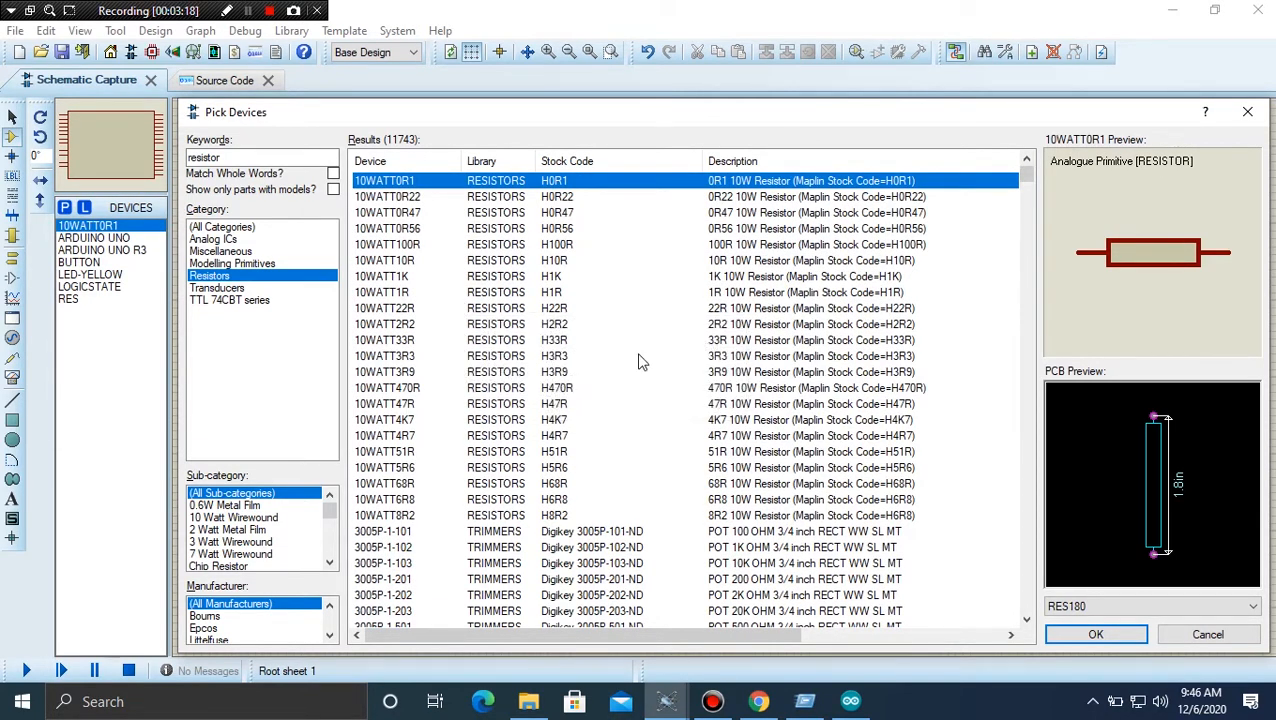
mouse_move(640, 357)
mouse_down()
mouse_move(727, 422)
mouse_move(702, 273)
mouse_move(665, 276)
mouse_move(660, 212)
mouse_move(622, 312)
mouse_move(632, 362)
mouse_up()
double_click(655, 262)
scroll(631, 363, down, 1)
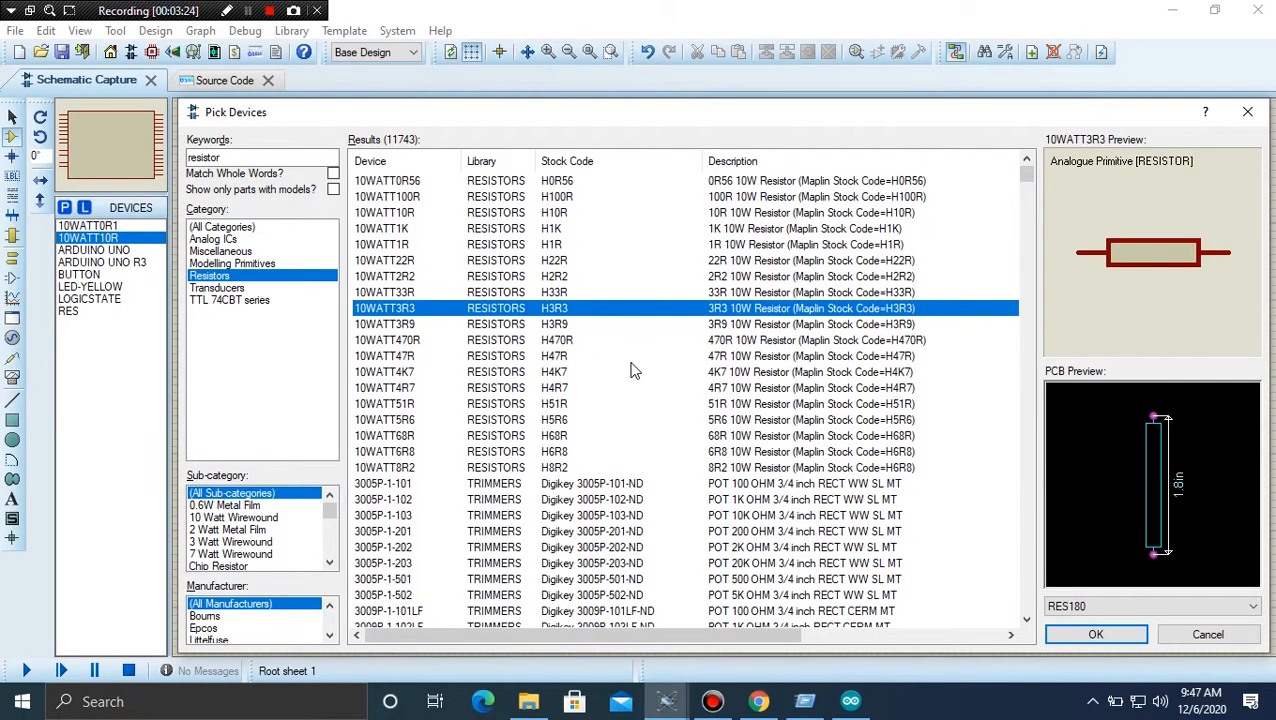
Preview the 10WATT6R8 resistor, add 10WATT8R2 to the device list, and close the device library.
click(460, 453)
scroll(470, 430, up, 1)
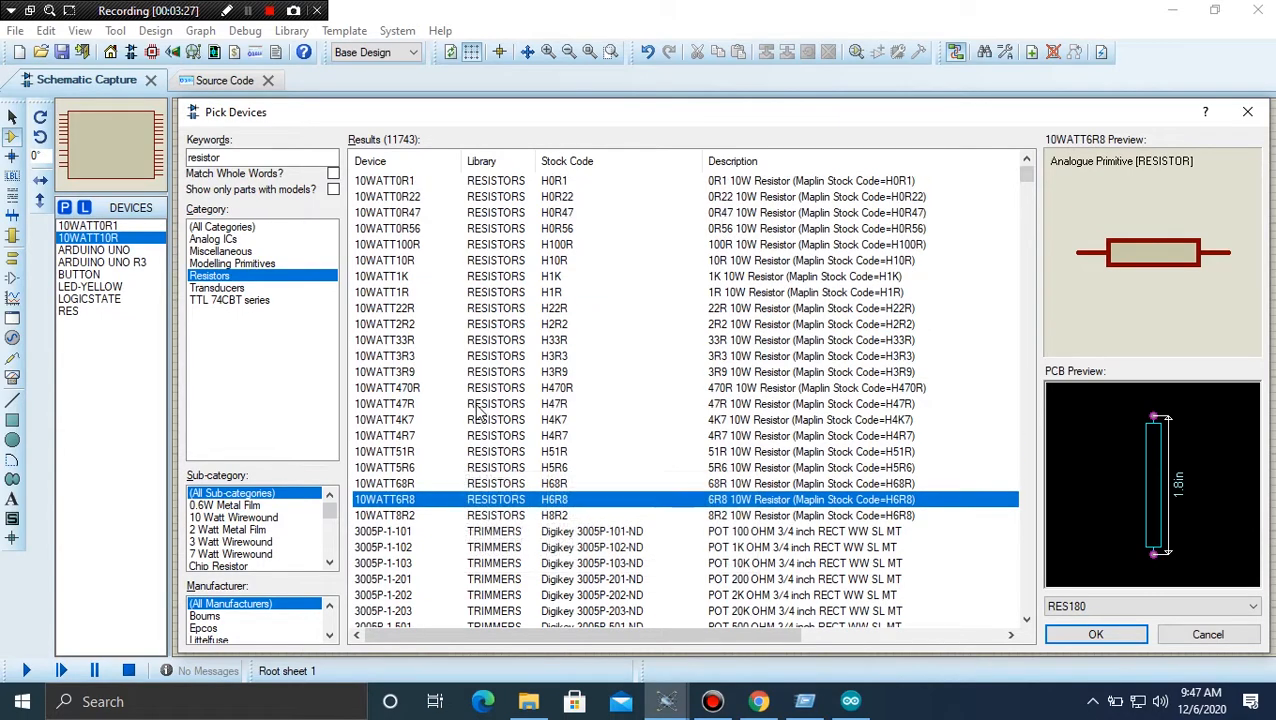
scroll(477, 412, down, 1)
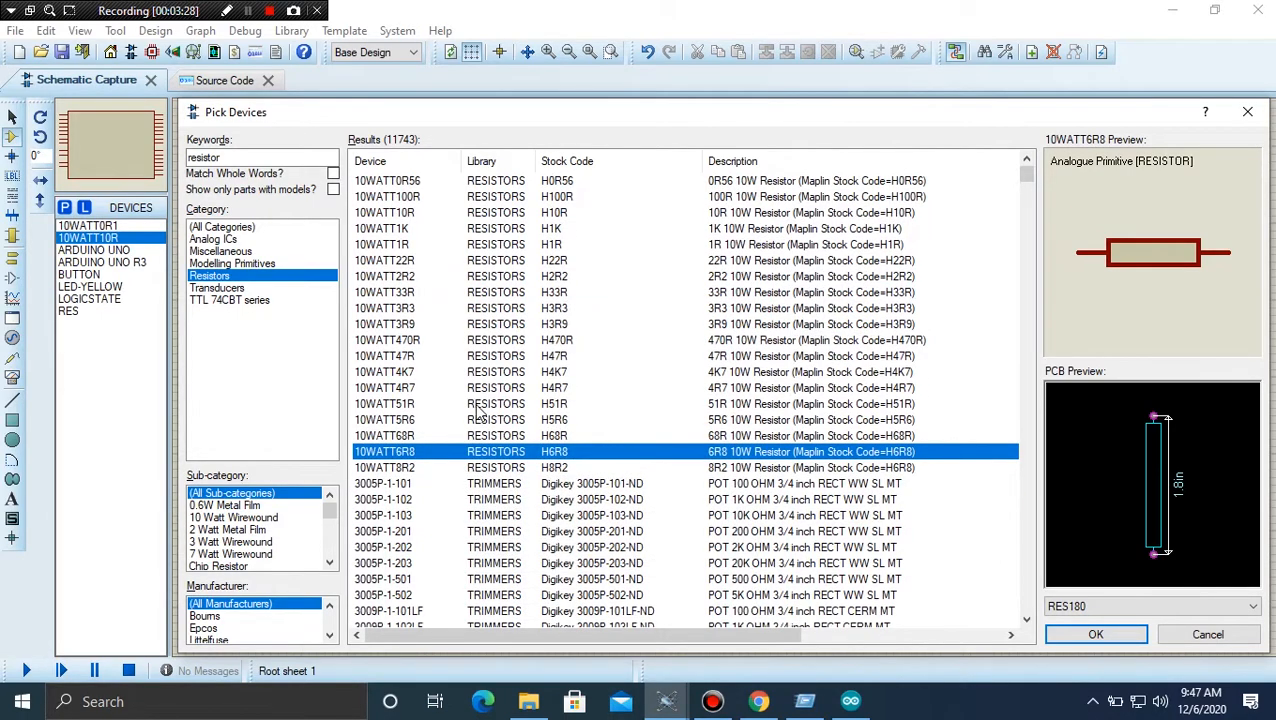
double_click(478, 468)
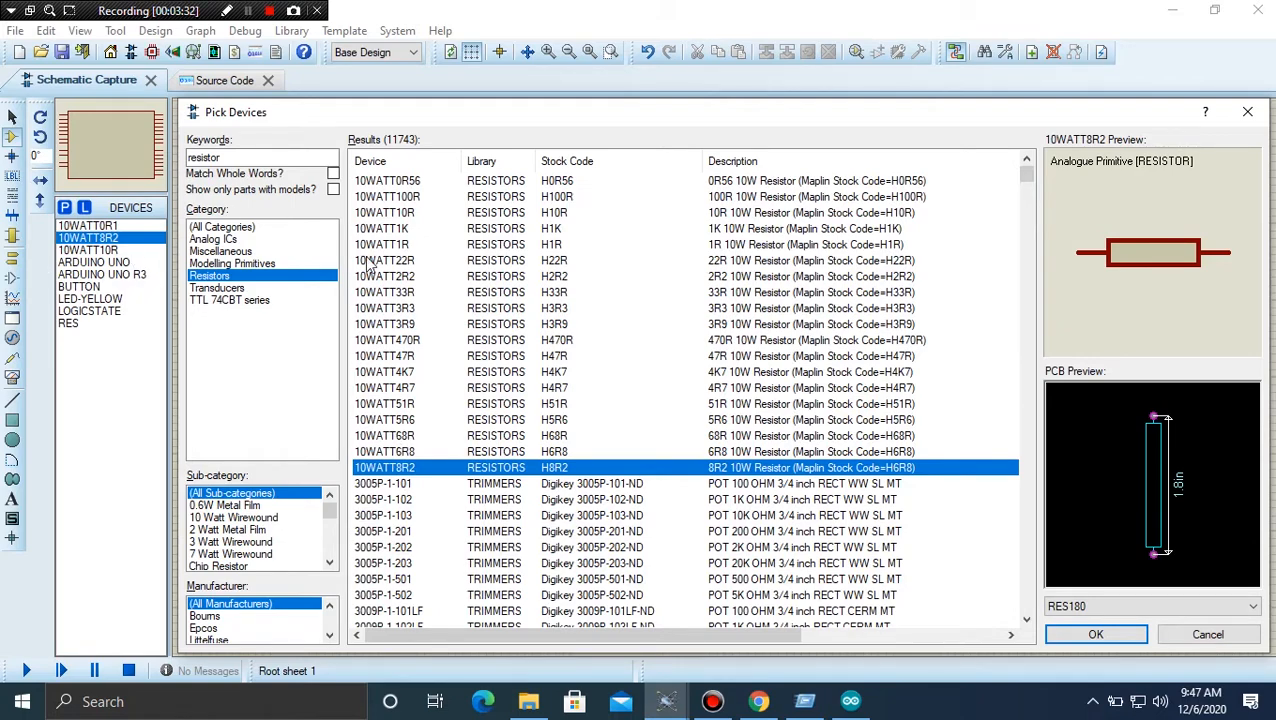
click(1245, 640)
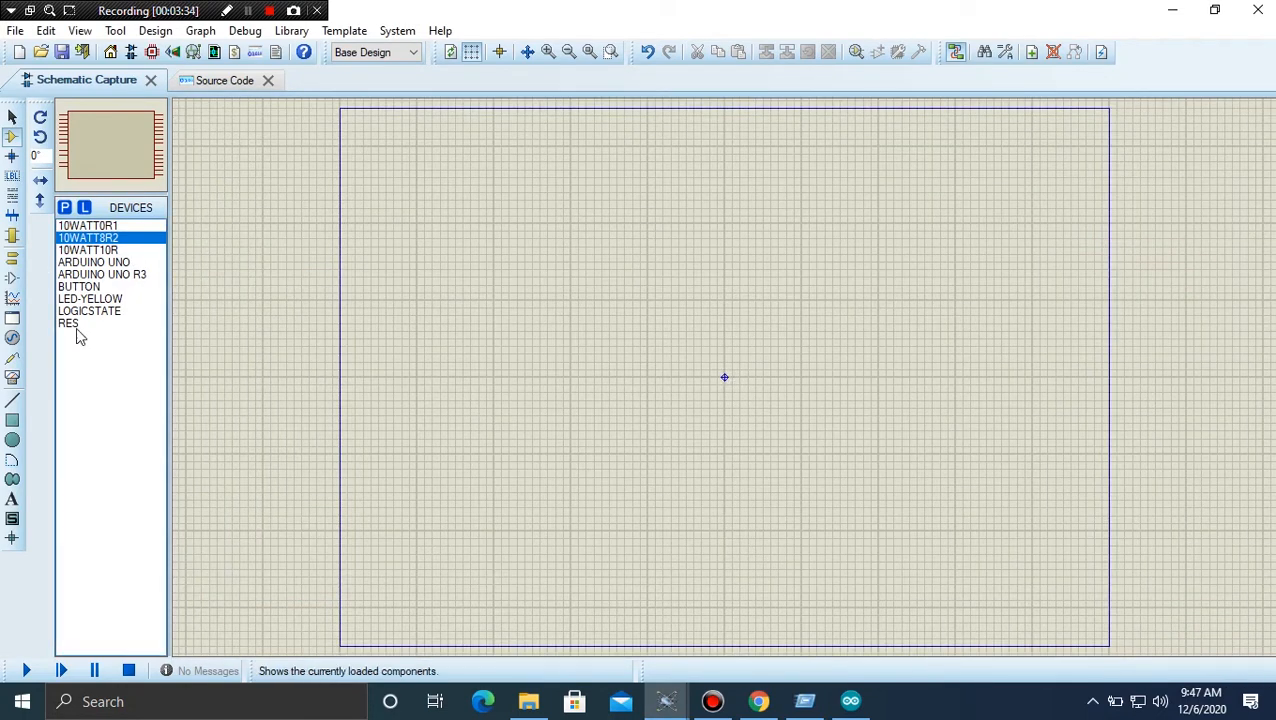
Place the ARDUINO UNO R3 board in the upper middle of the schematic sheet.
click(92, 275)
click(486, 222)
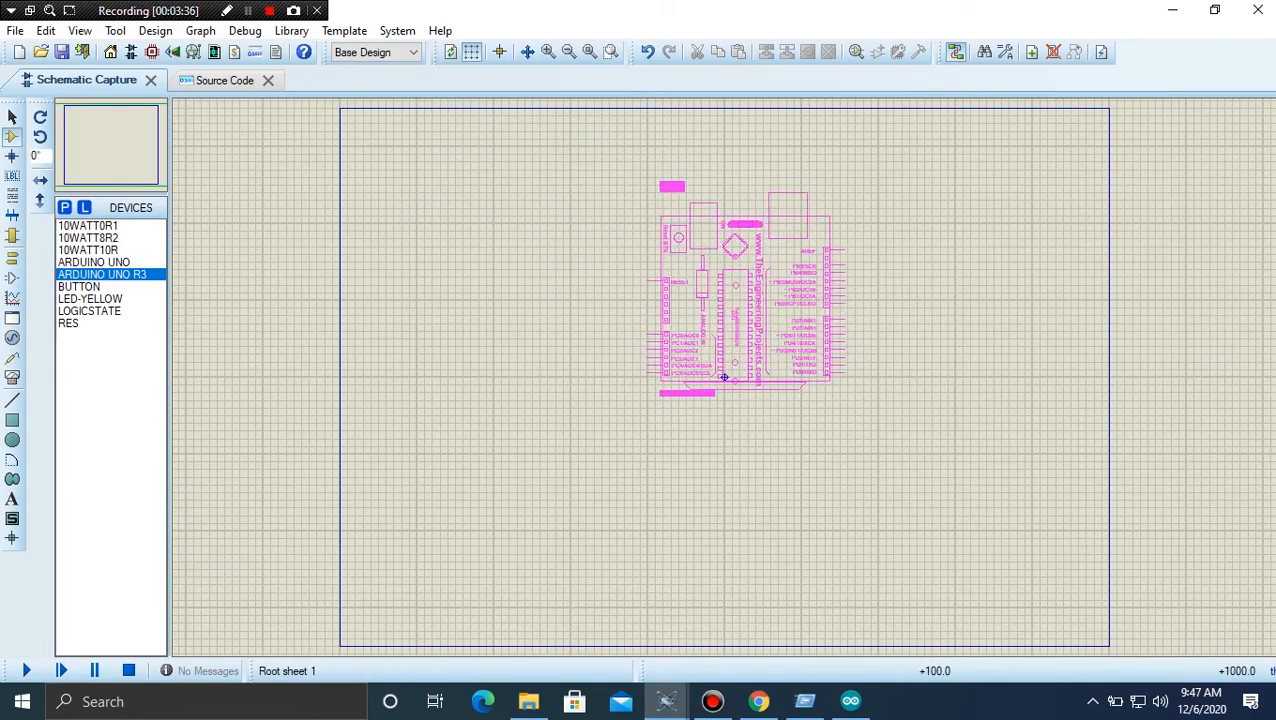
click(724, 377)
Place a 10WATT10R resistor below and to the left of the Arduino board.
click(90, 238)
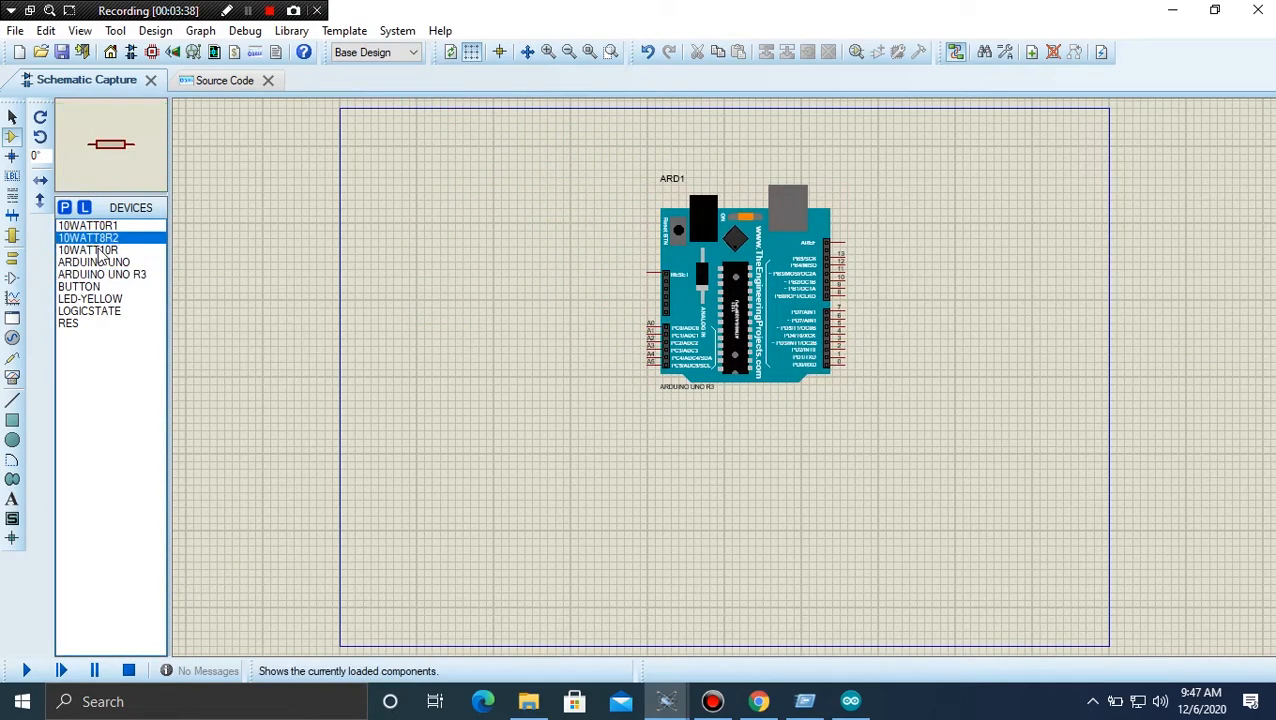
click(95, 250)
click(498, 400)
click(505, 455)
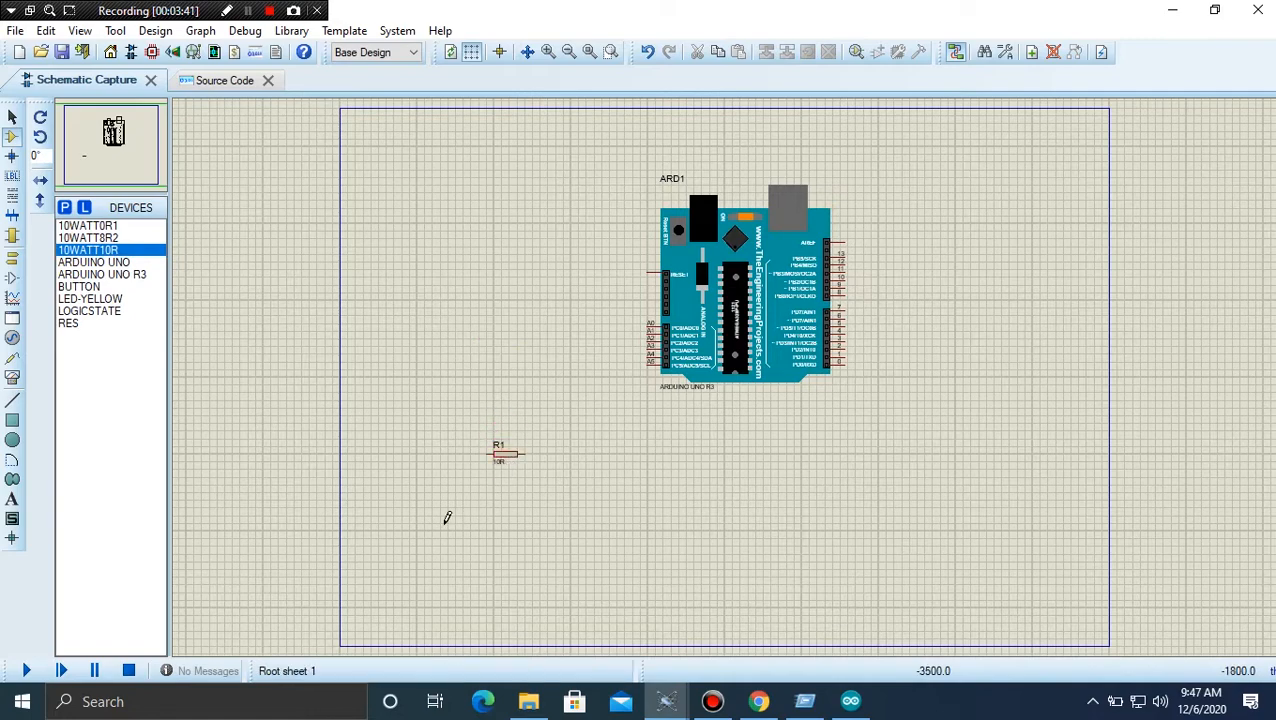
click(109, 274)
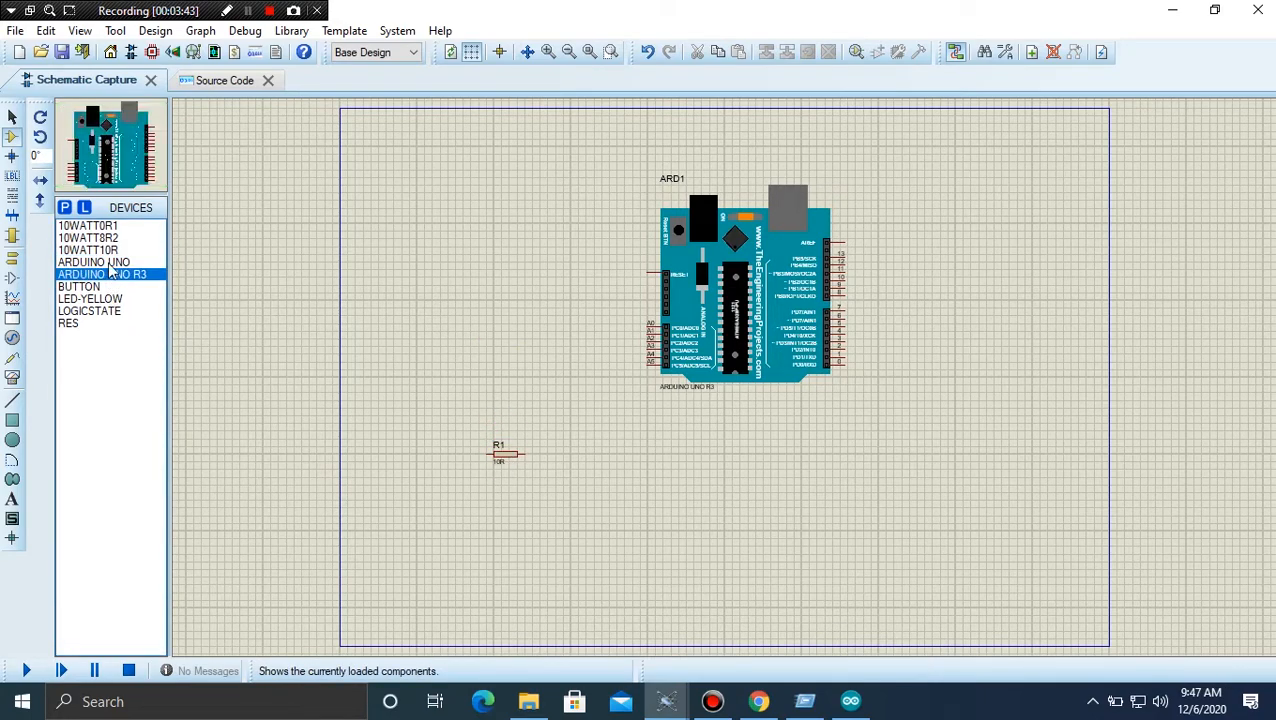
click(109, 263)
click(540, 277)
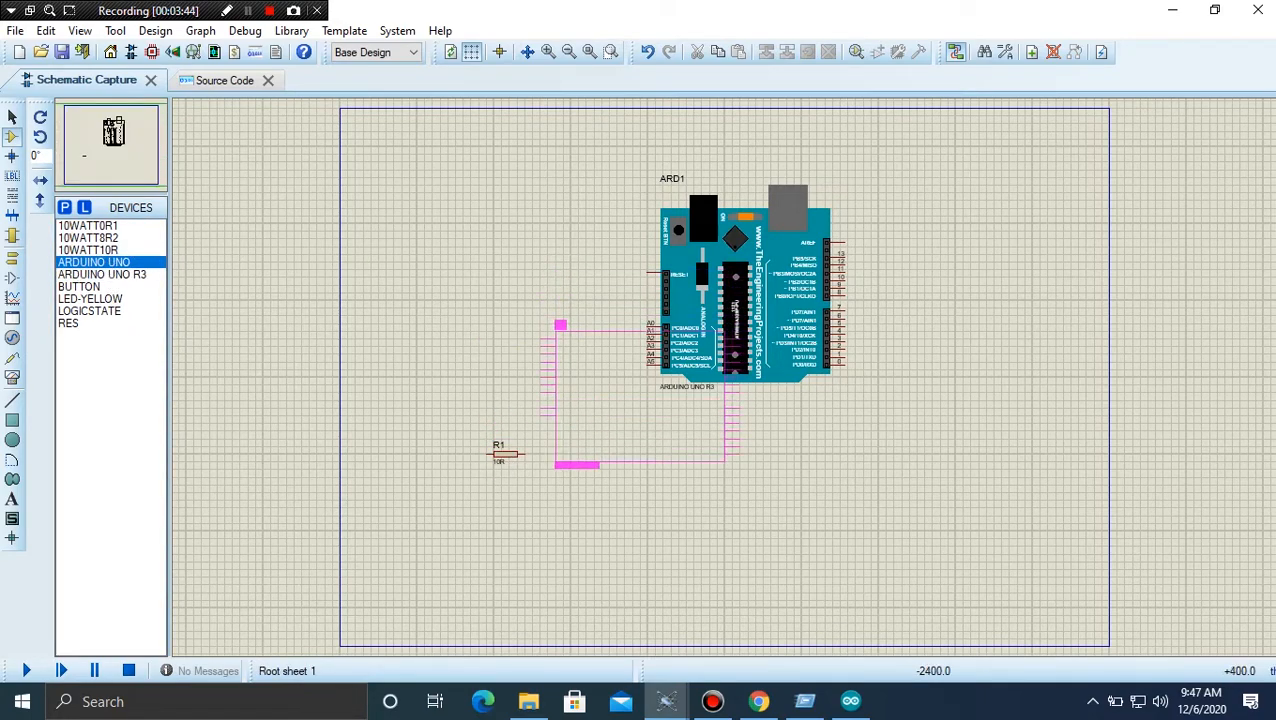
key(Escape)
click(114, 276)
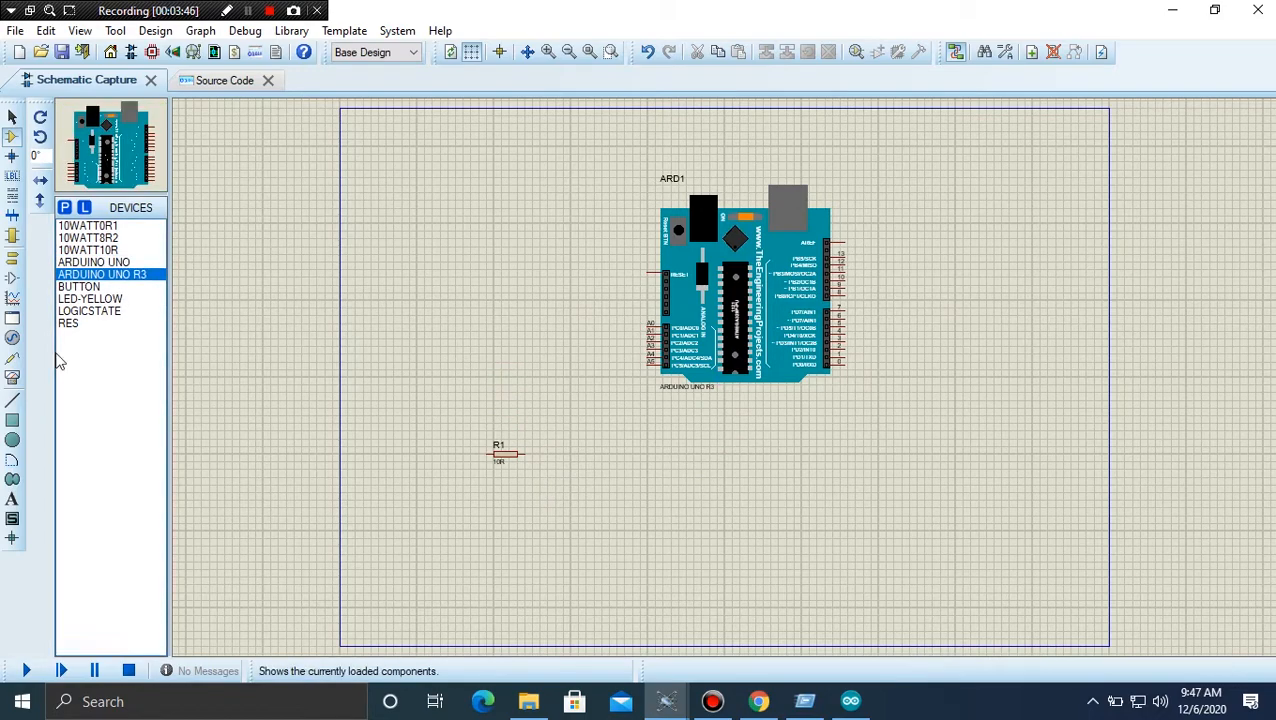
Place a LED-YELLOW near the upper left corner of the schematic sheet.
click(81, 288)
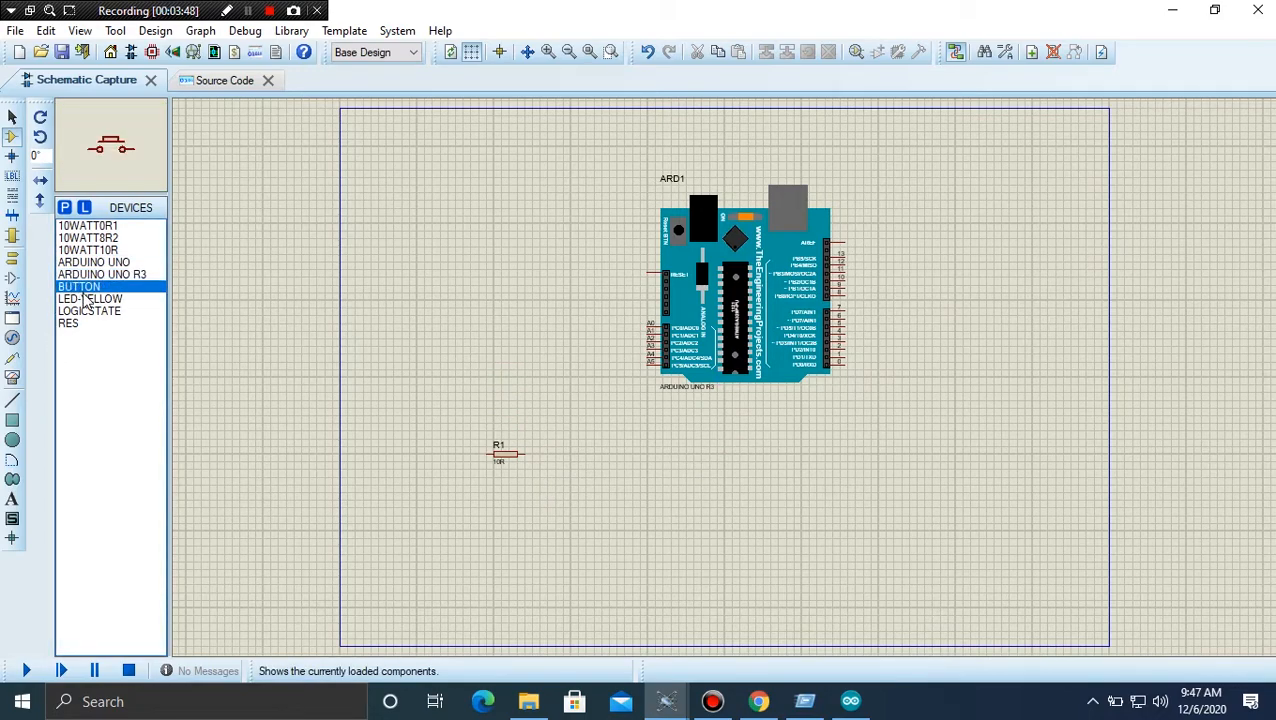
click(90, 310)
click(90, 299)
click(415, 163)
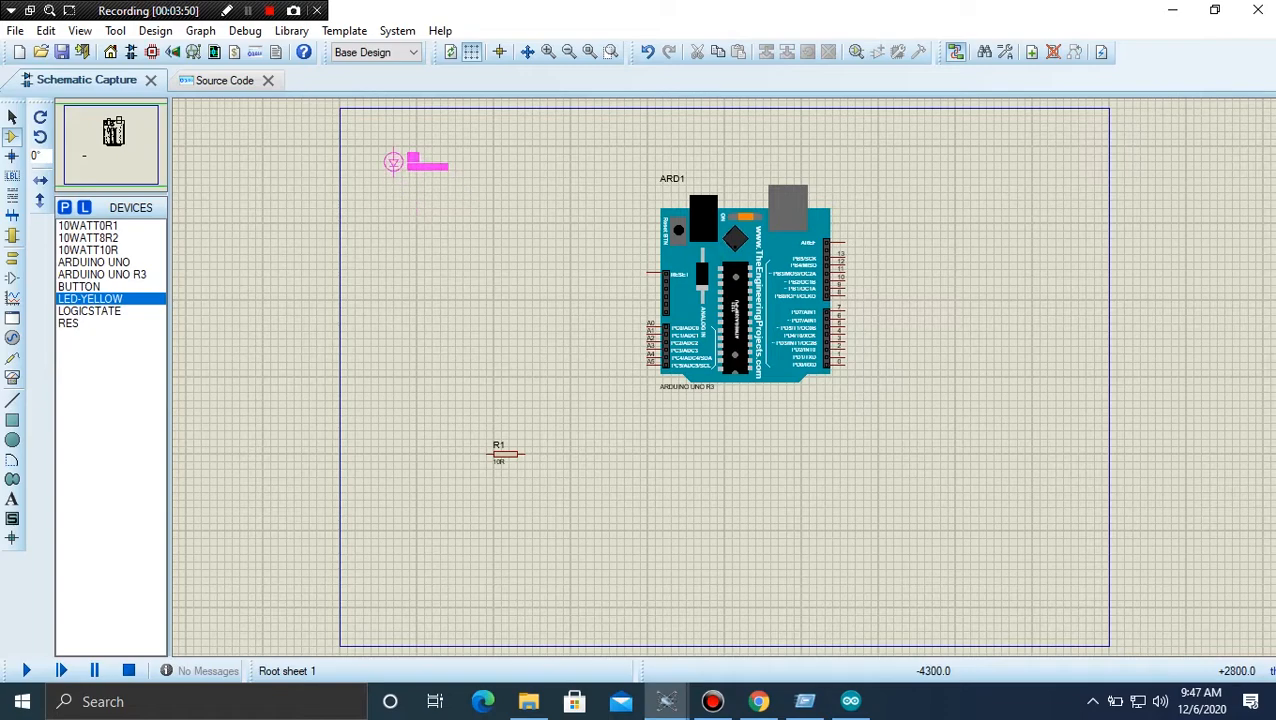
click(415, 163)
Place a LOGICSTATE source near the sheet's upper edge, between the yellow LED and the Arduino.
click(88, 311)
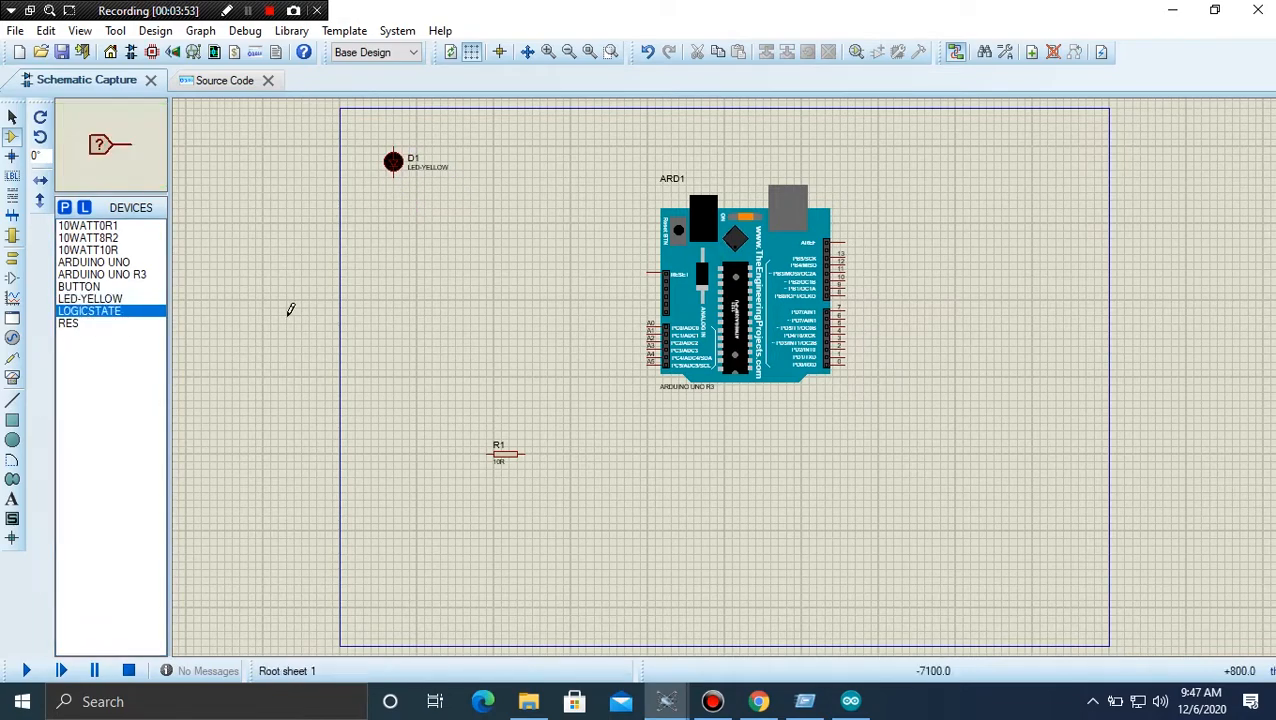
click(520, 162)
click(520, 130)
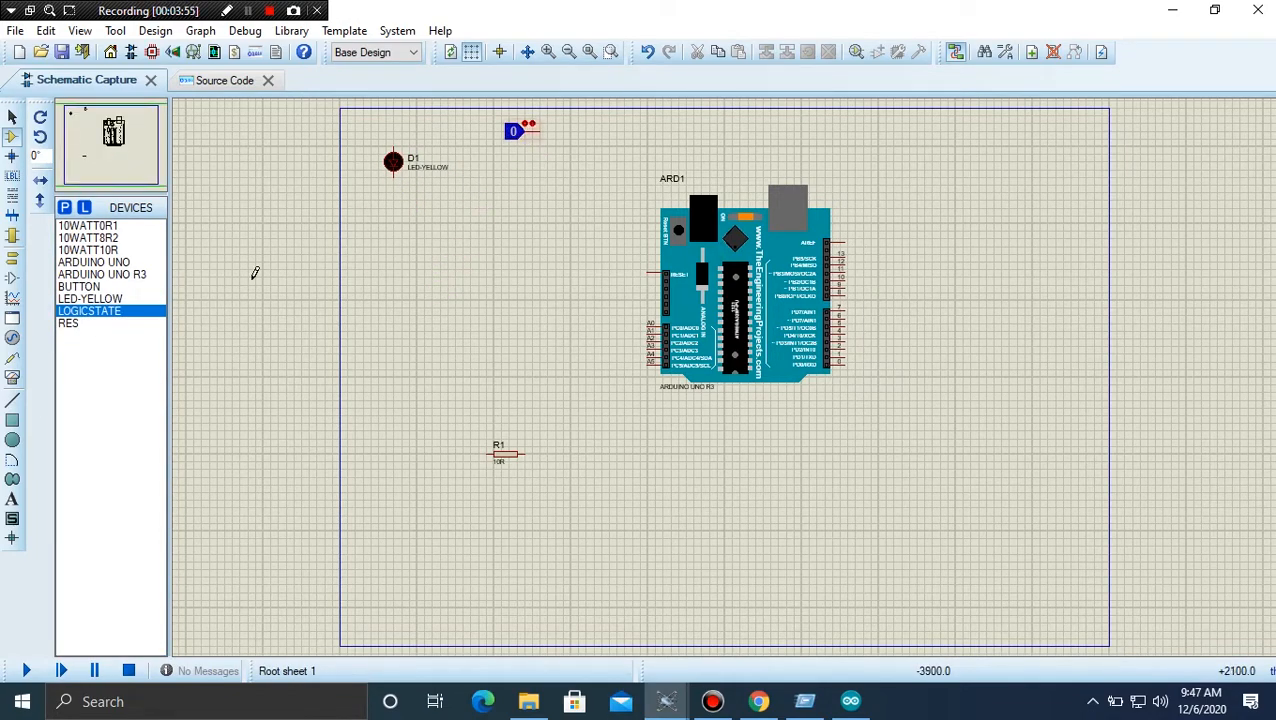
Place two GROUND terminals in the free area to the left of the Arduino, above the resistor.
click(12, 235)
click(87, 287)
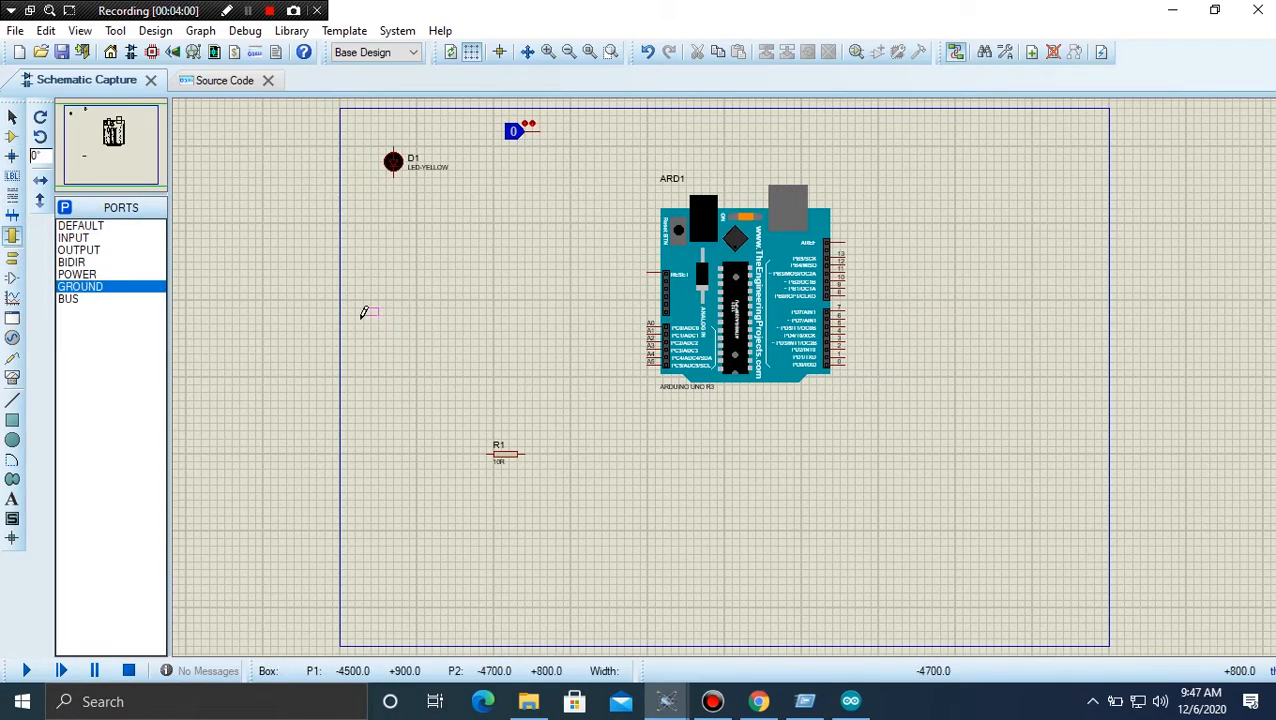
click(12, 257)
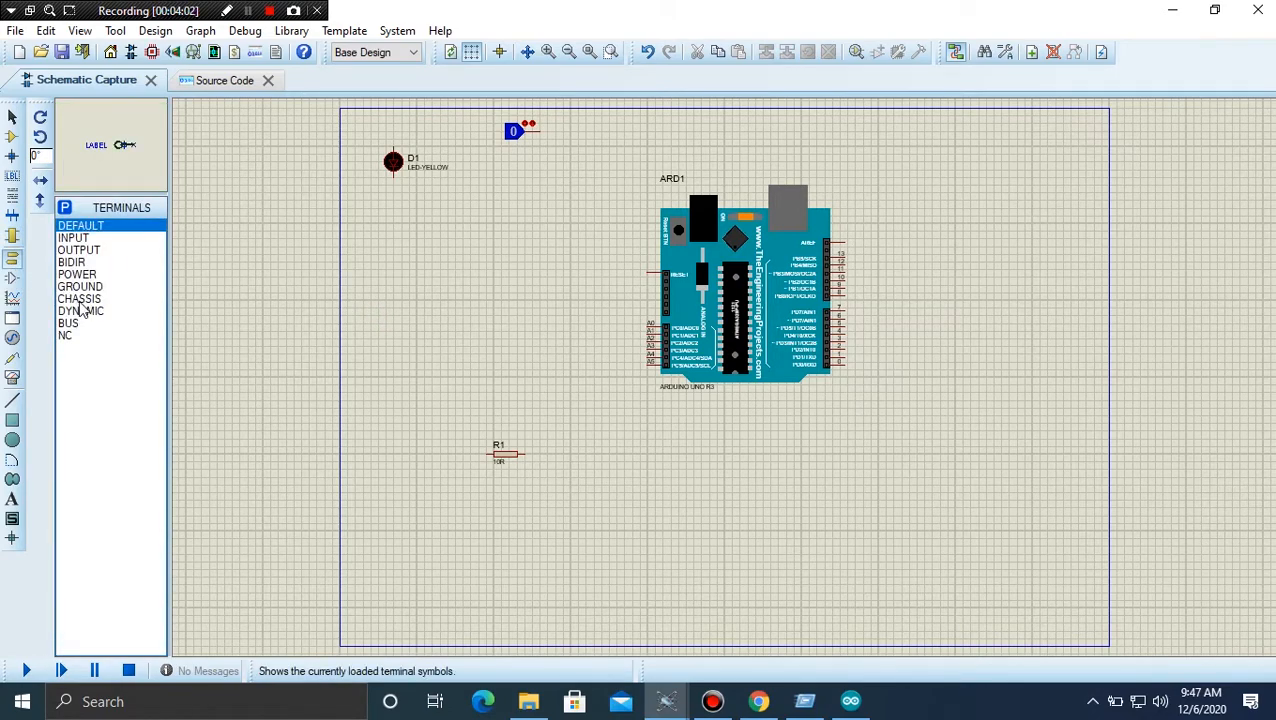
click(89, 287)
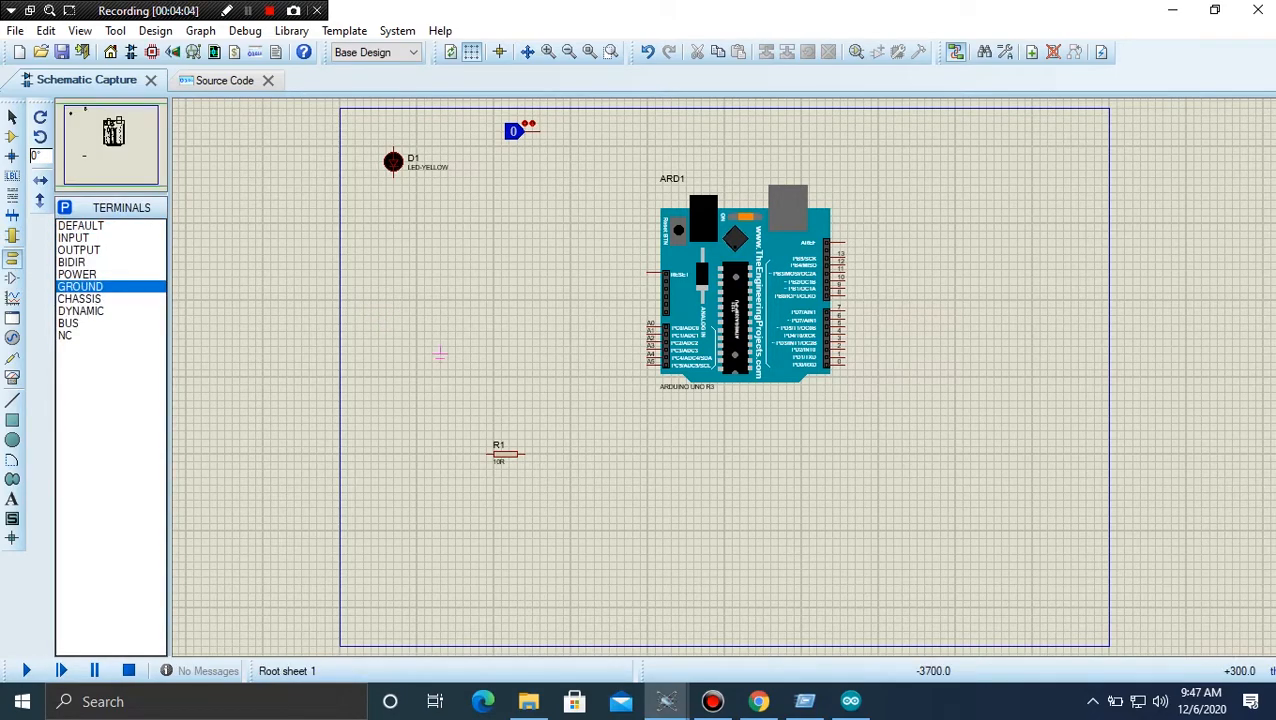
click(478, 328)
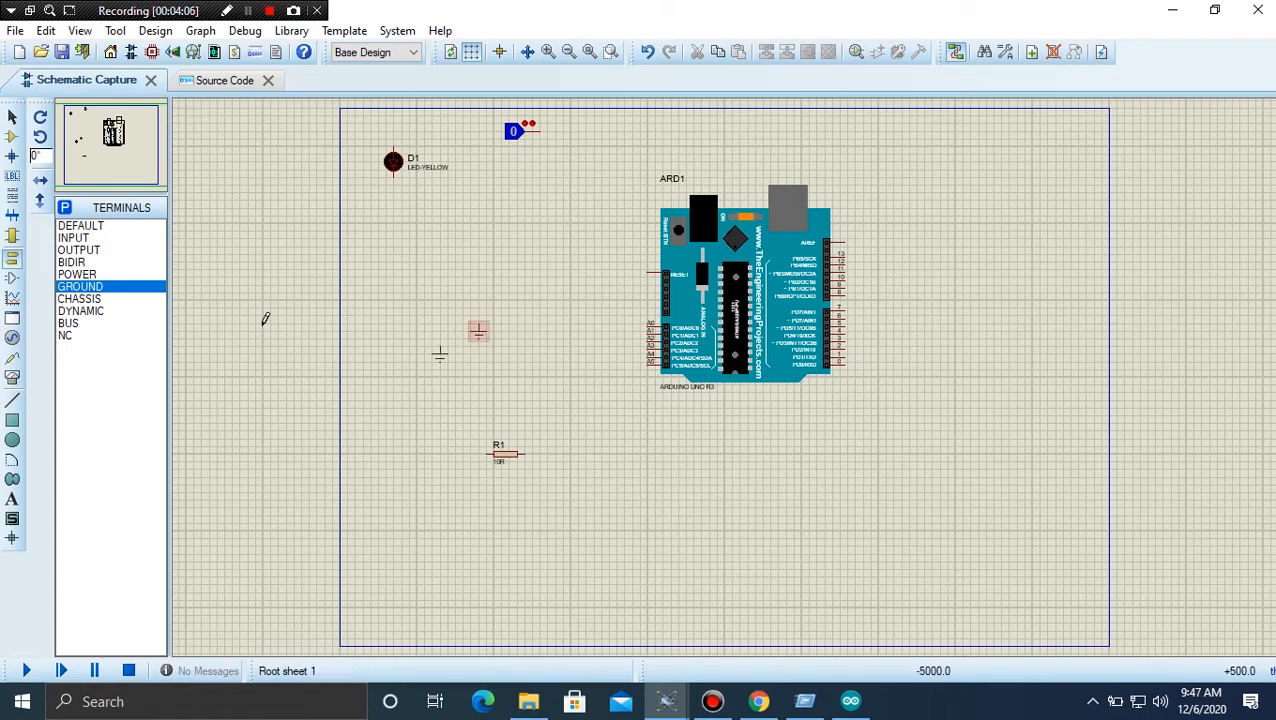
click(107, 287)
key(p)
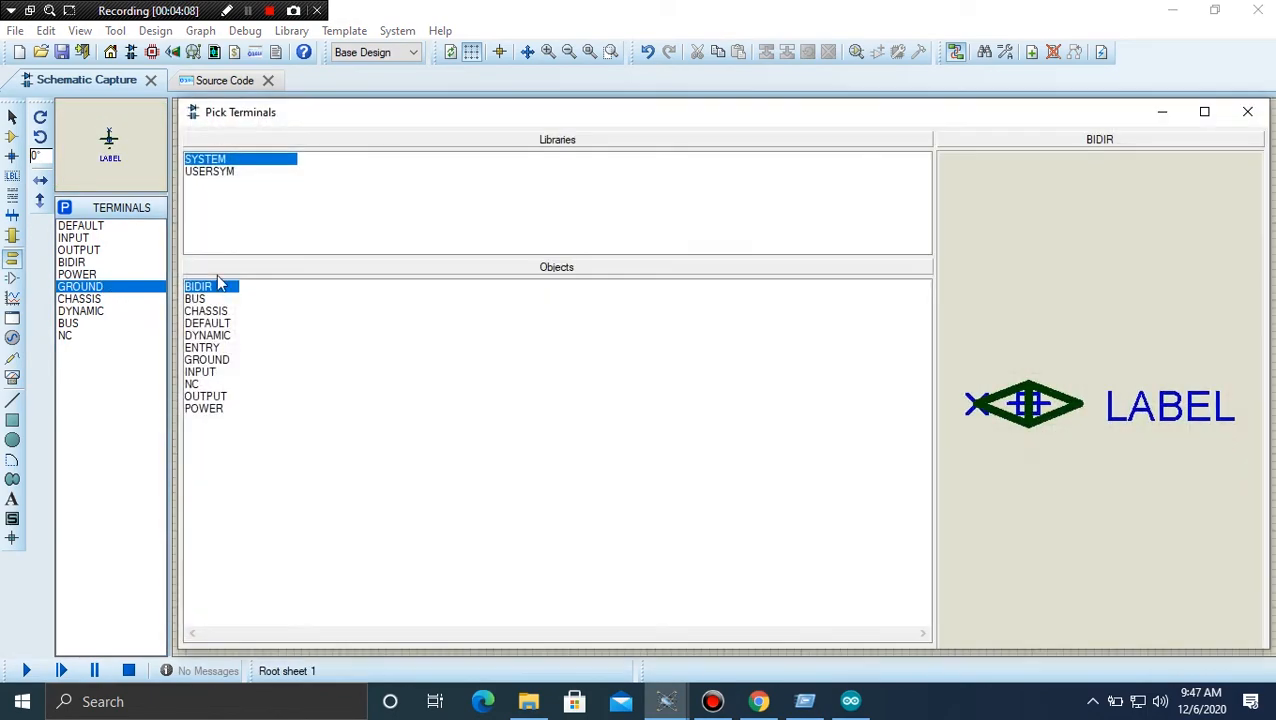
click(1233, 118)
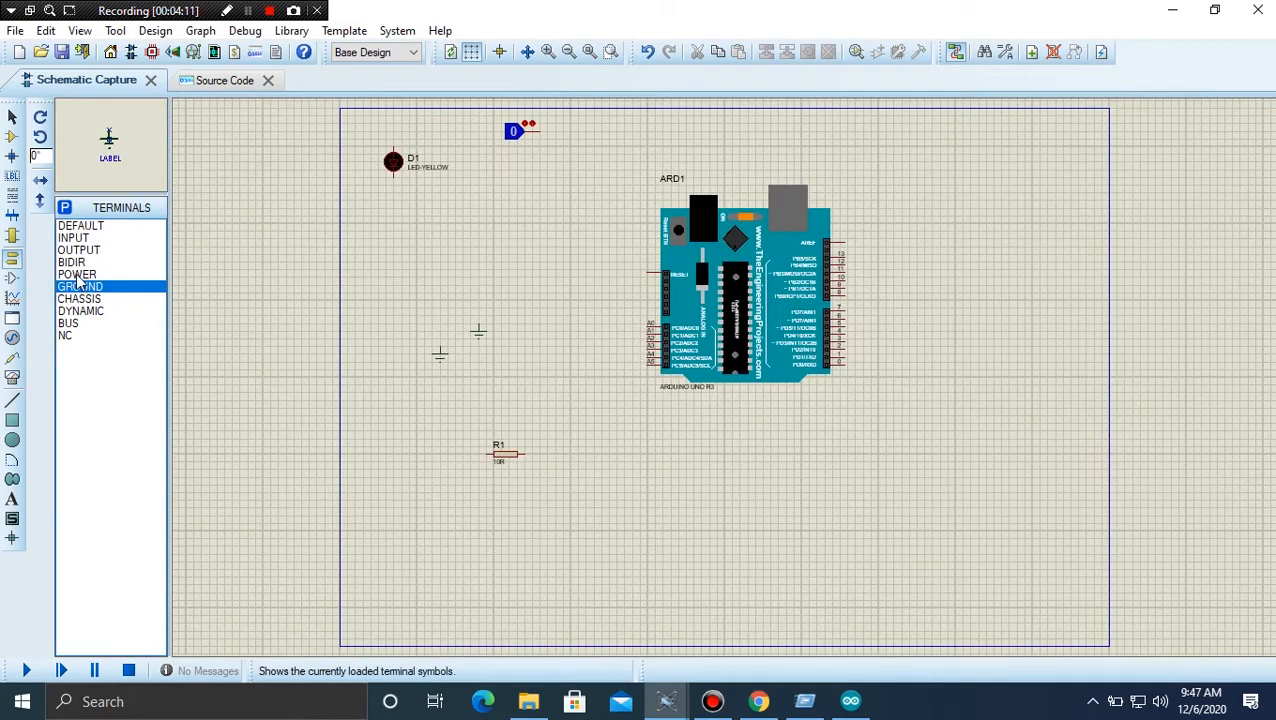
Place a POWER terminal to the left of the two ground terminals.
key(Up)
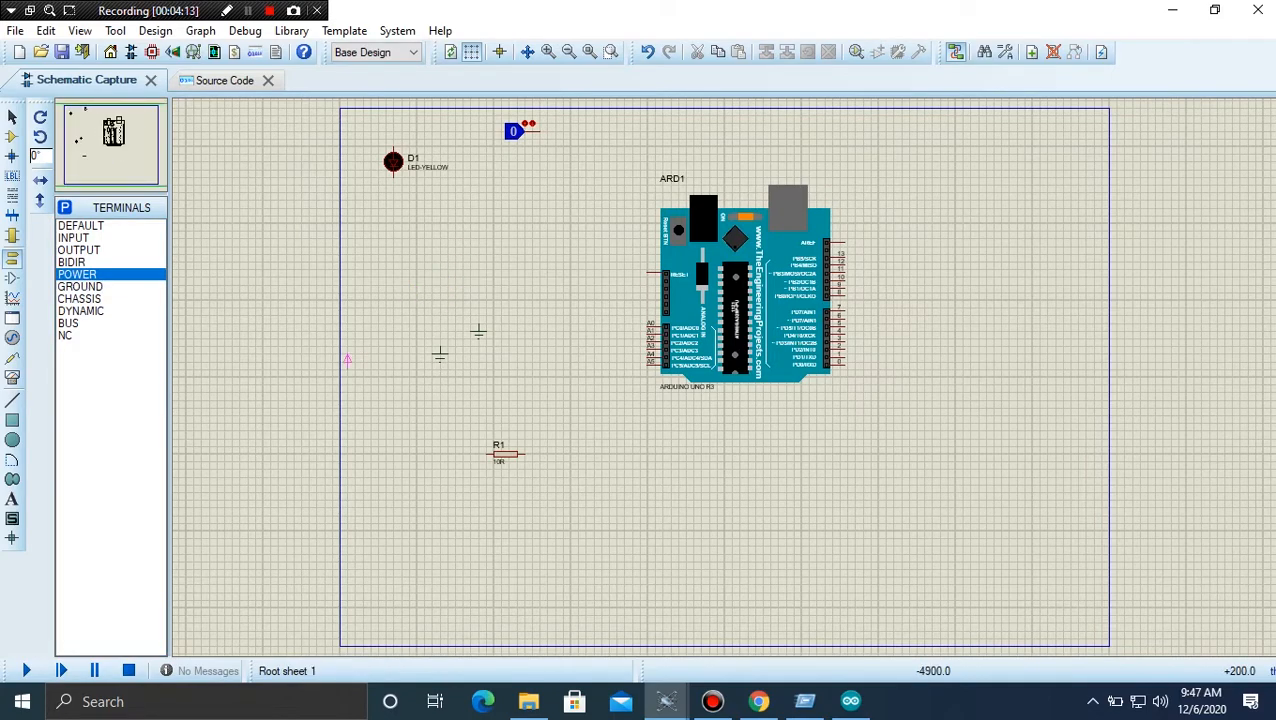
click(379, 350)
Place a VIRTUAL TERMINAL instrument to the lower right of the Arduino board.
click(12, 297)
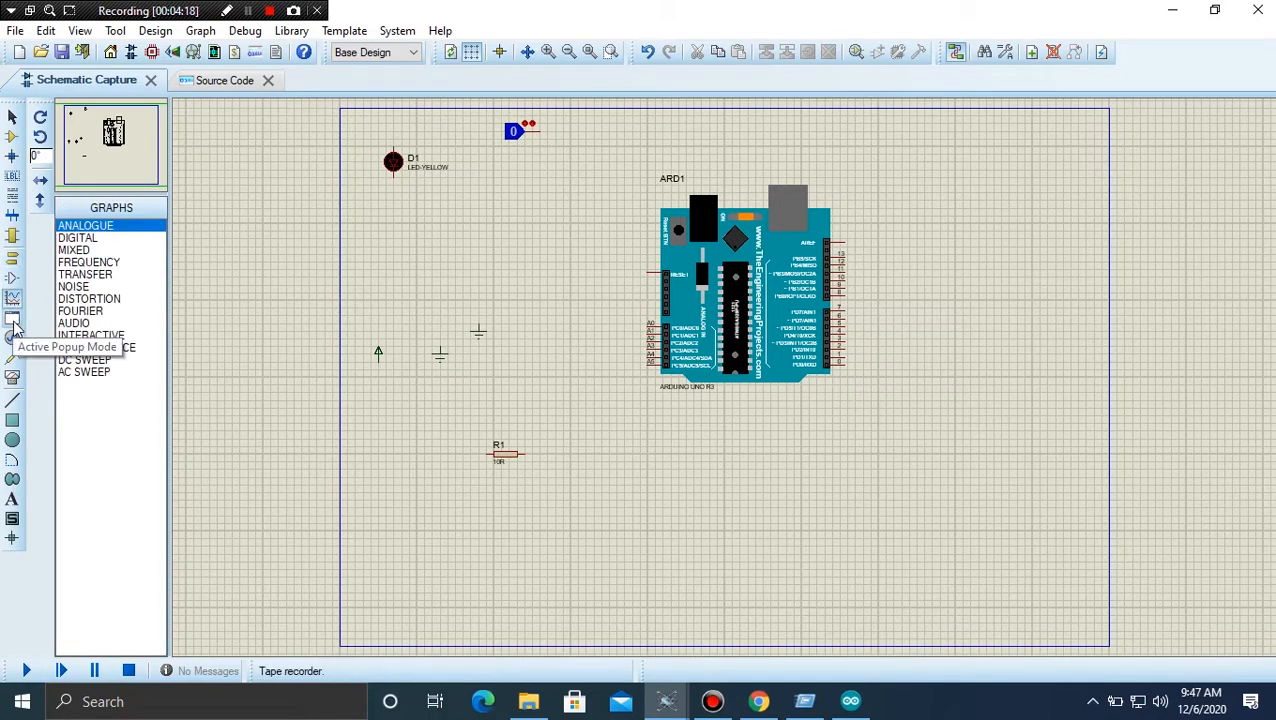
click(12, 380)
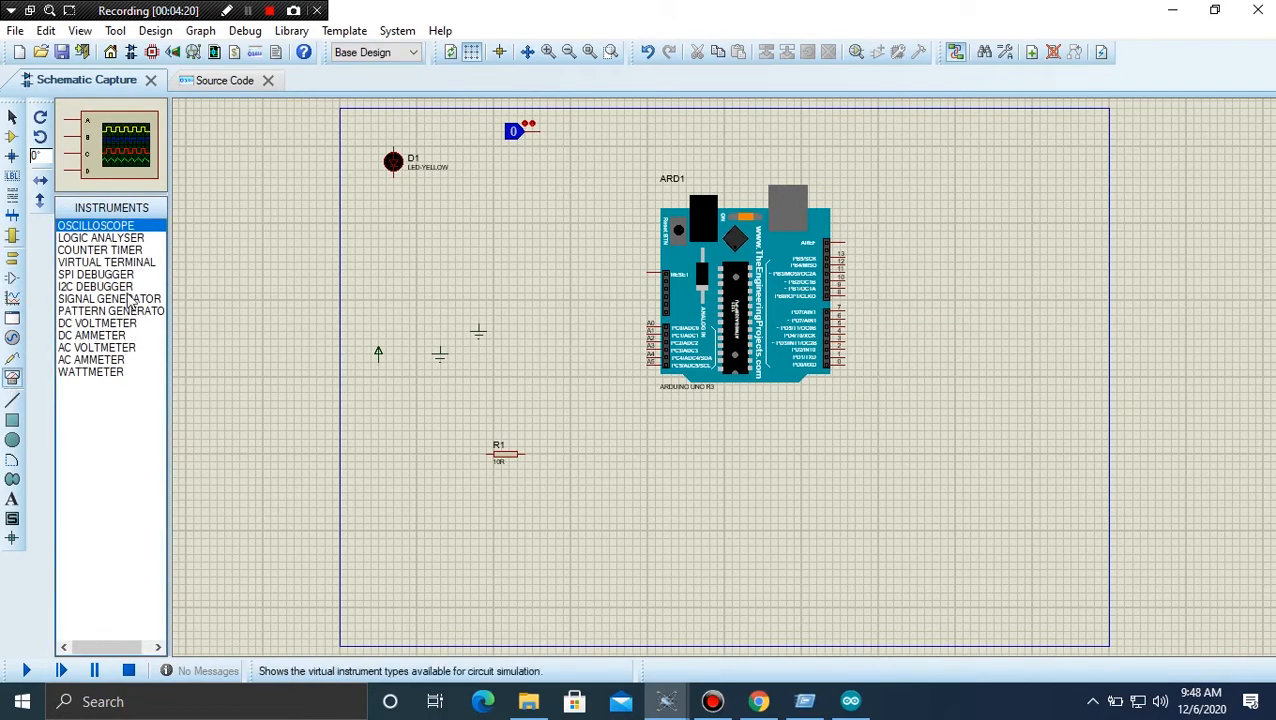
click(116, 263)
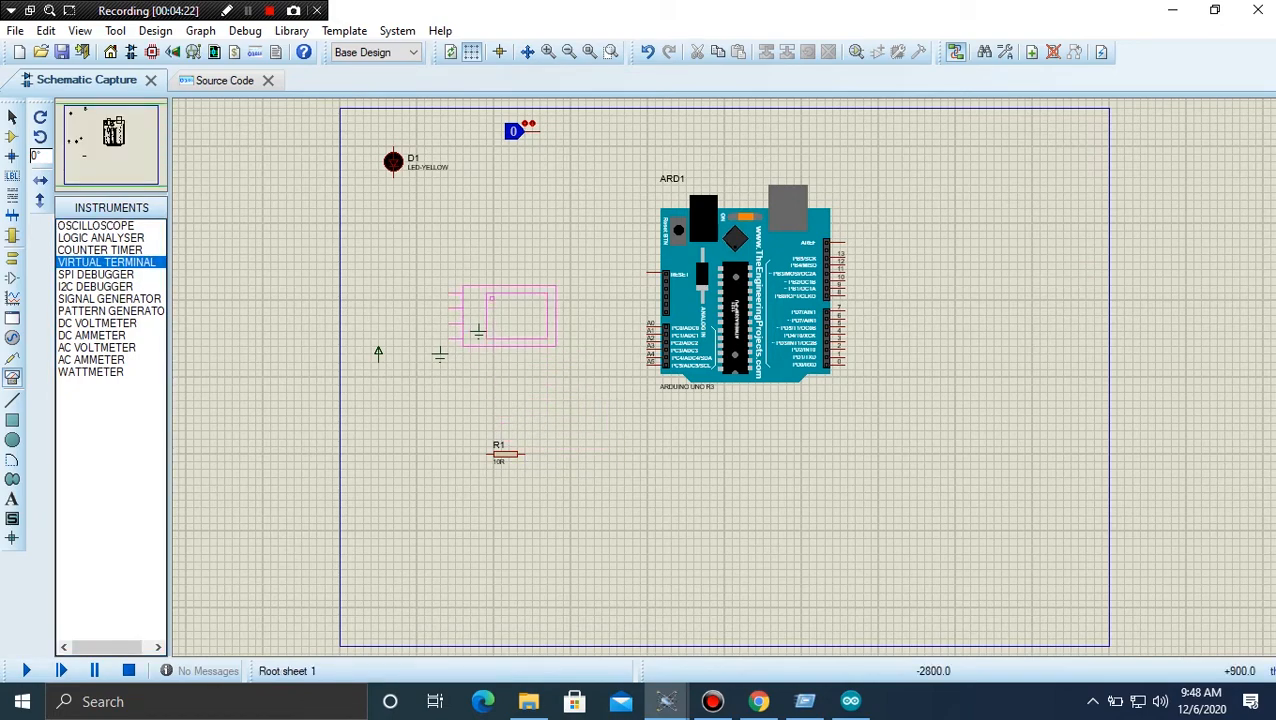
click(1003, 416)
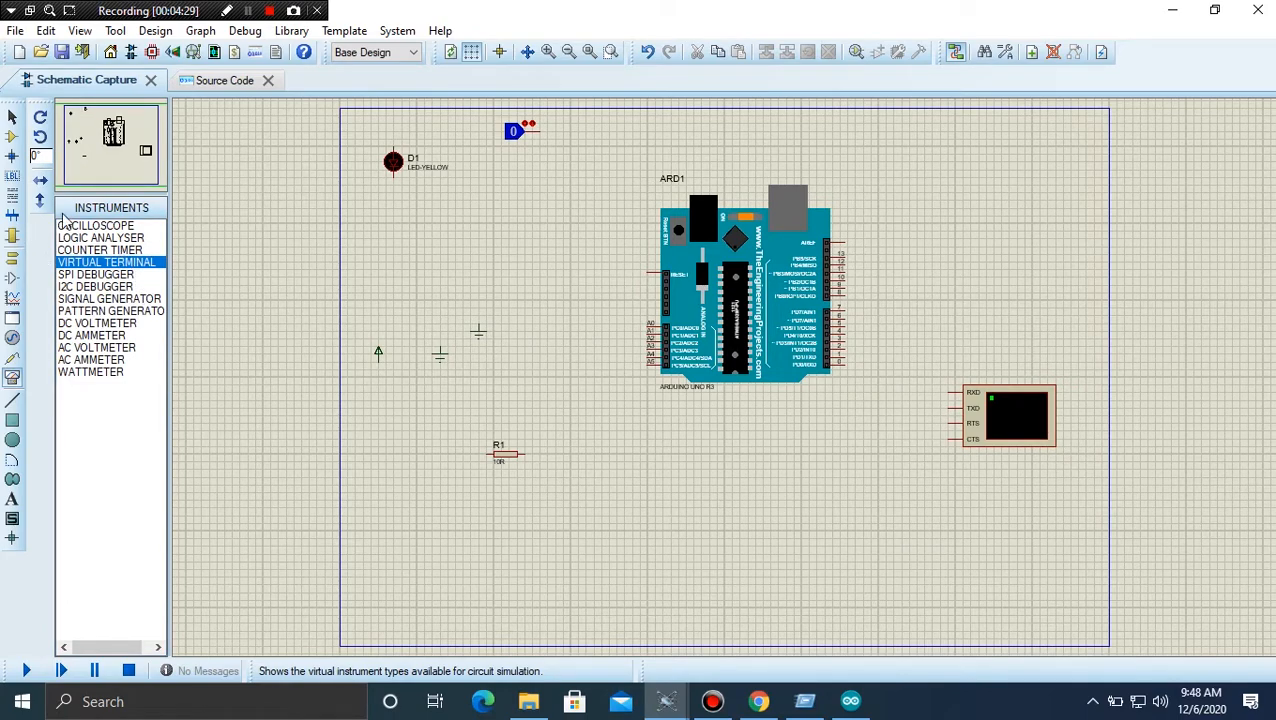
Try to find the gas sensor in the device library with the keyword MG-2.
click(12, 238)
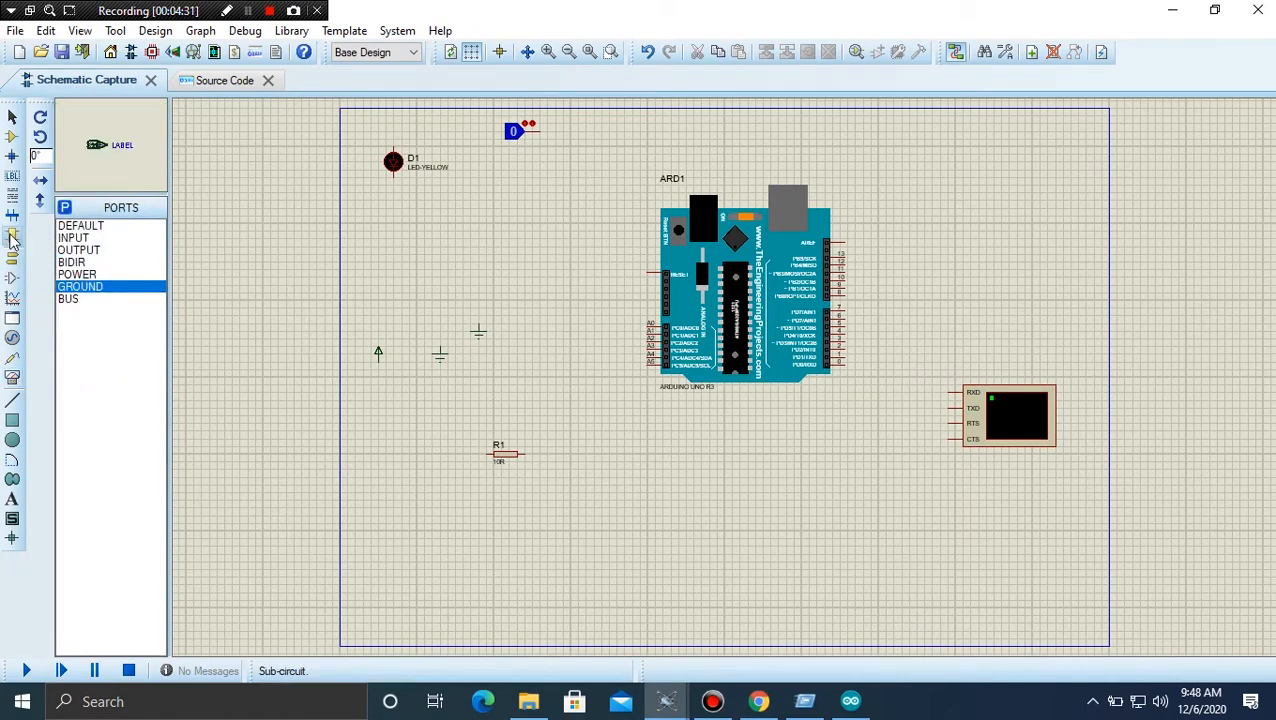
click(12, 139)
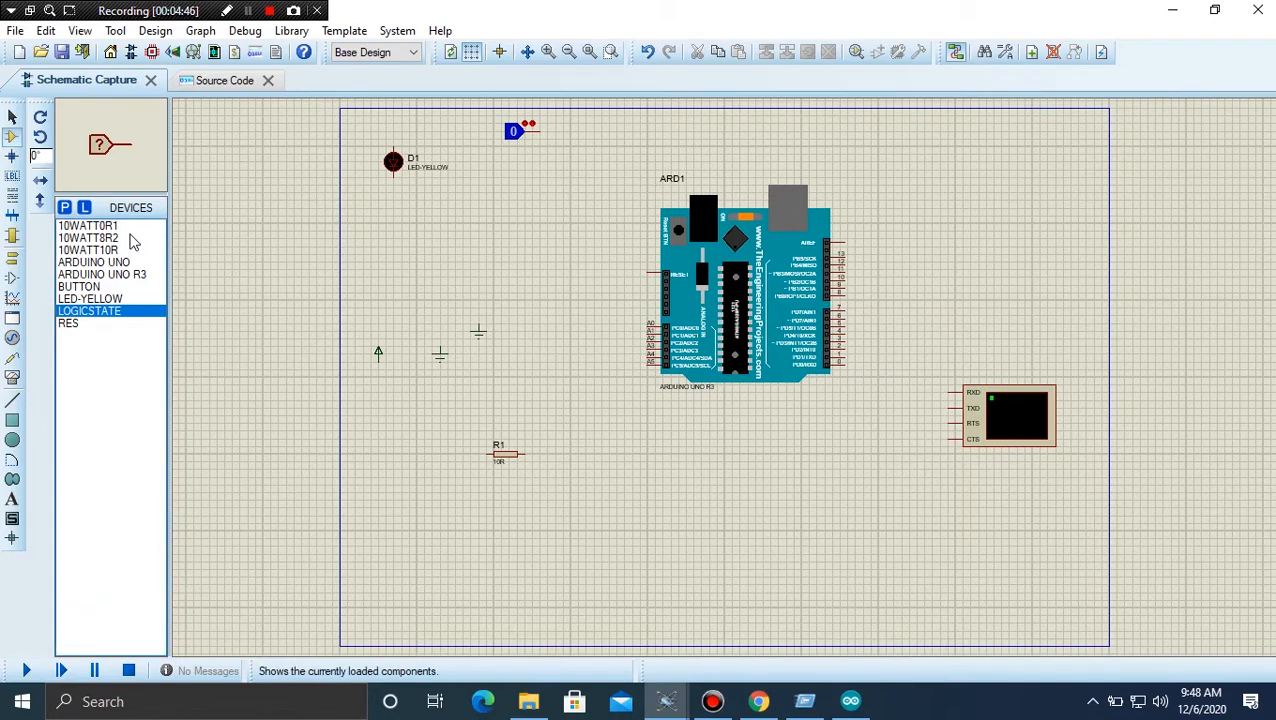
key(p)
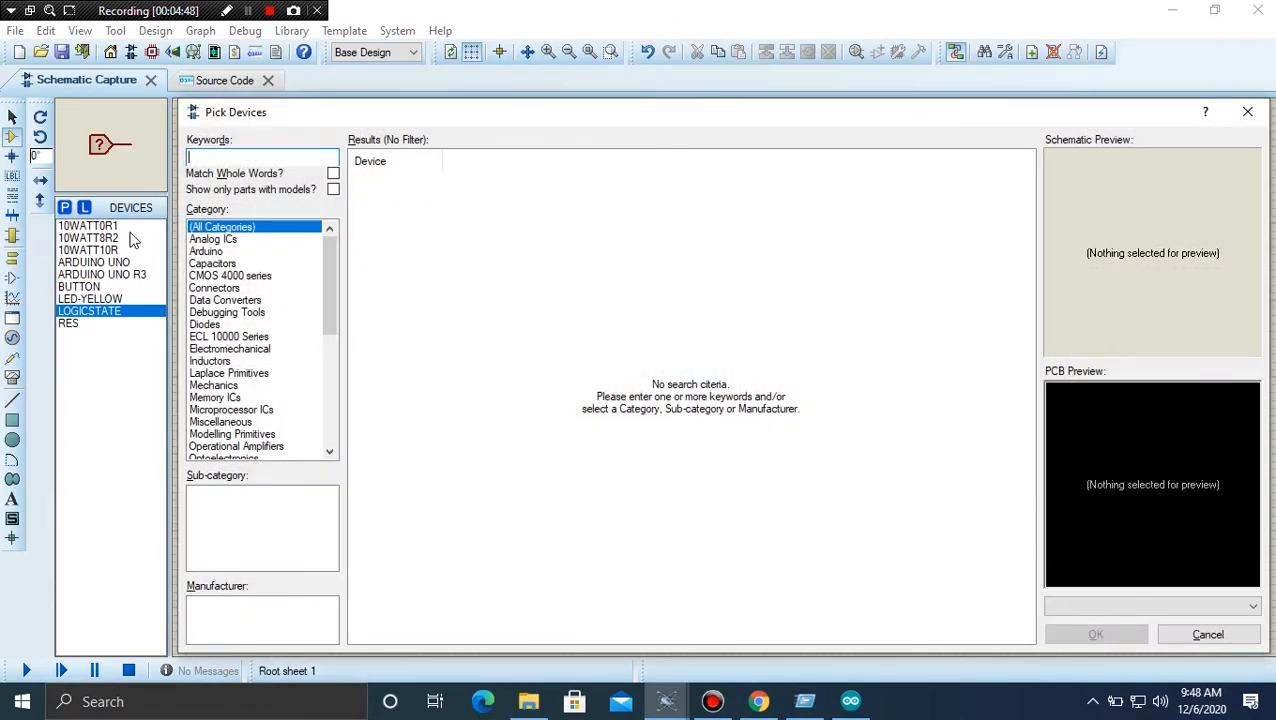
text(MG)
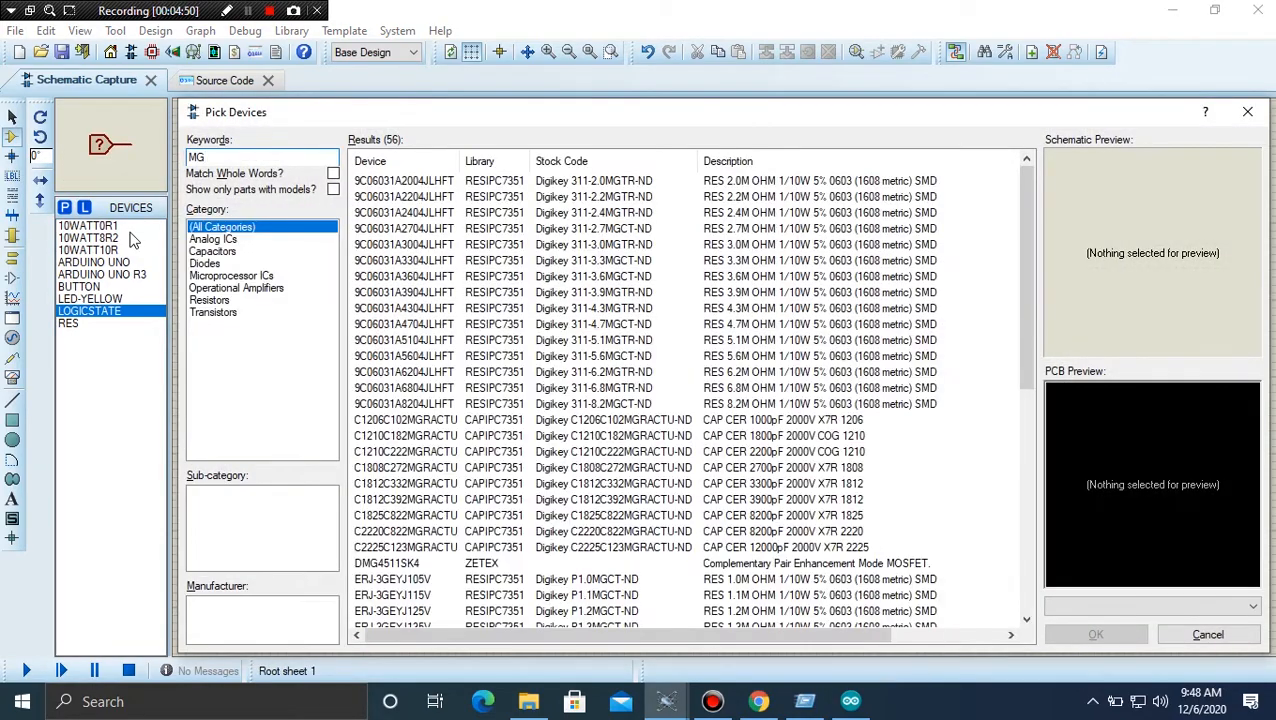
text(-2)
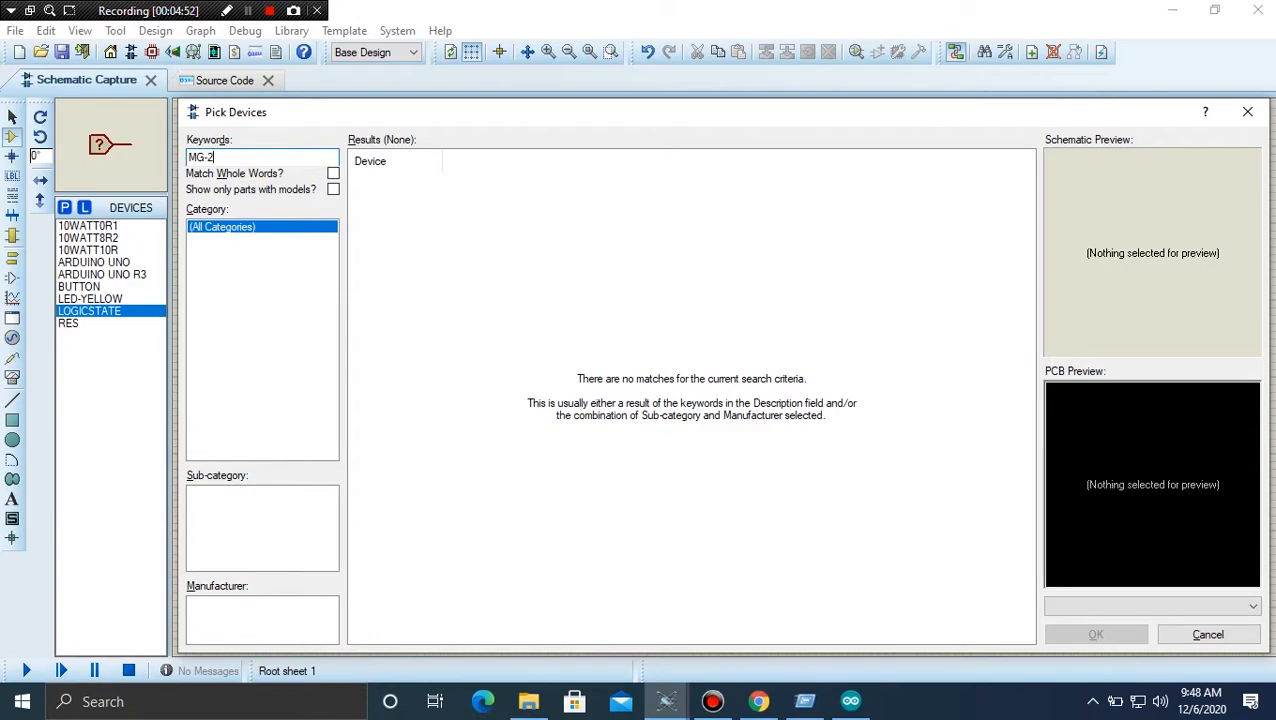
key(ctrl+a)
key(ctrl+c)
click(1247, 112)
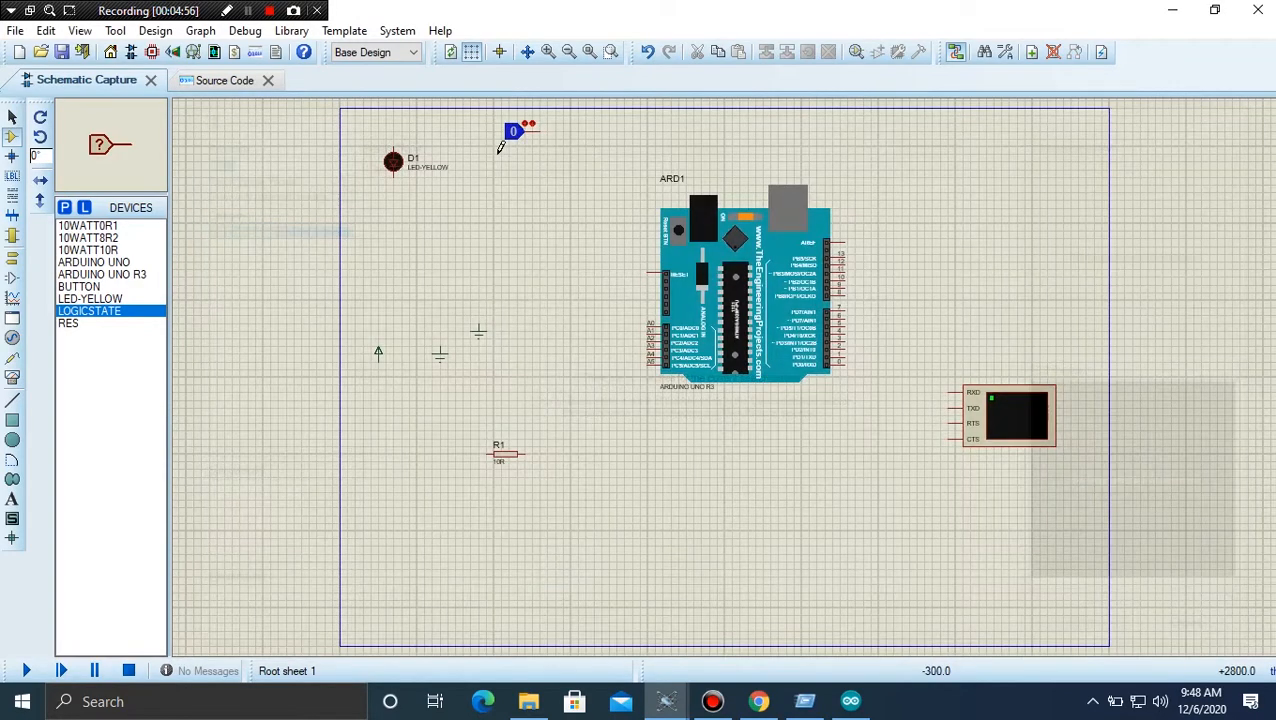
Search the device library for MQ-2 and add the MQ-2 GAS SENSOR to the project's device list.
click(291, 30)
click(325, 50)
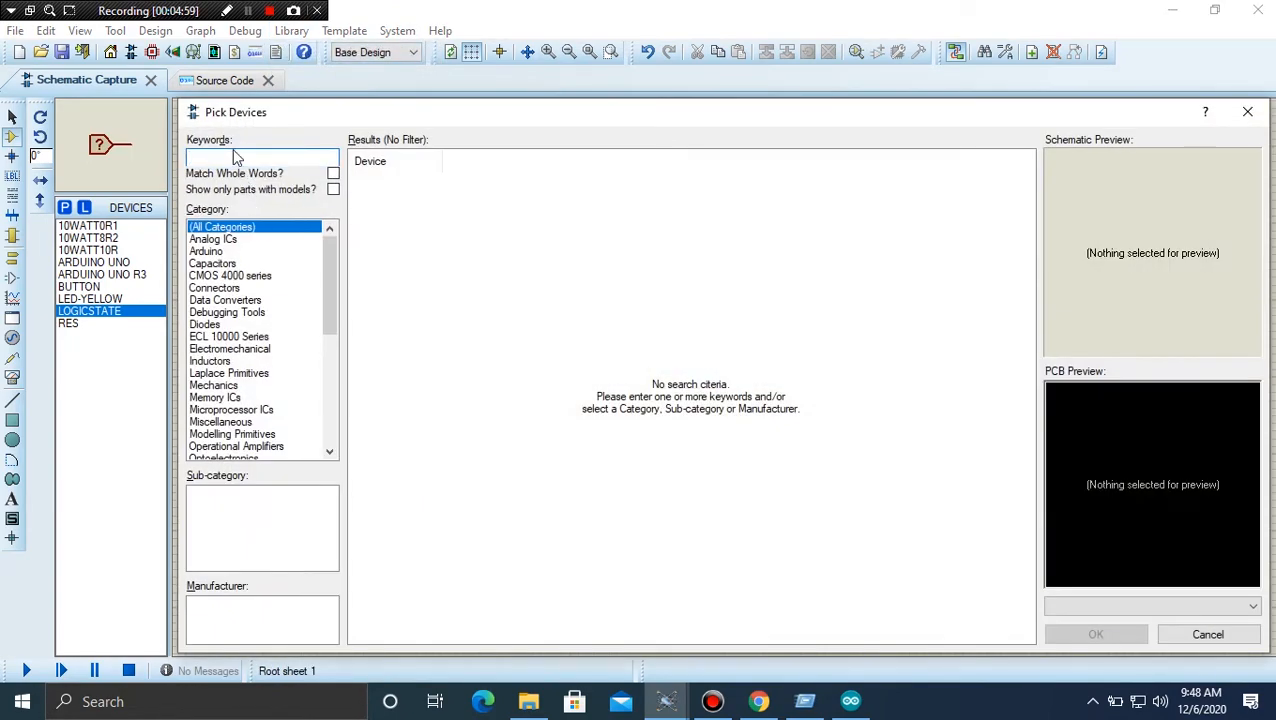
key(ctrl+v)
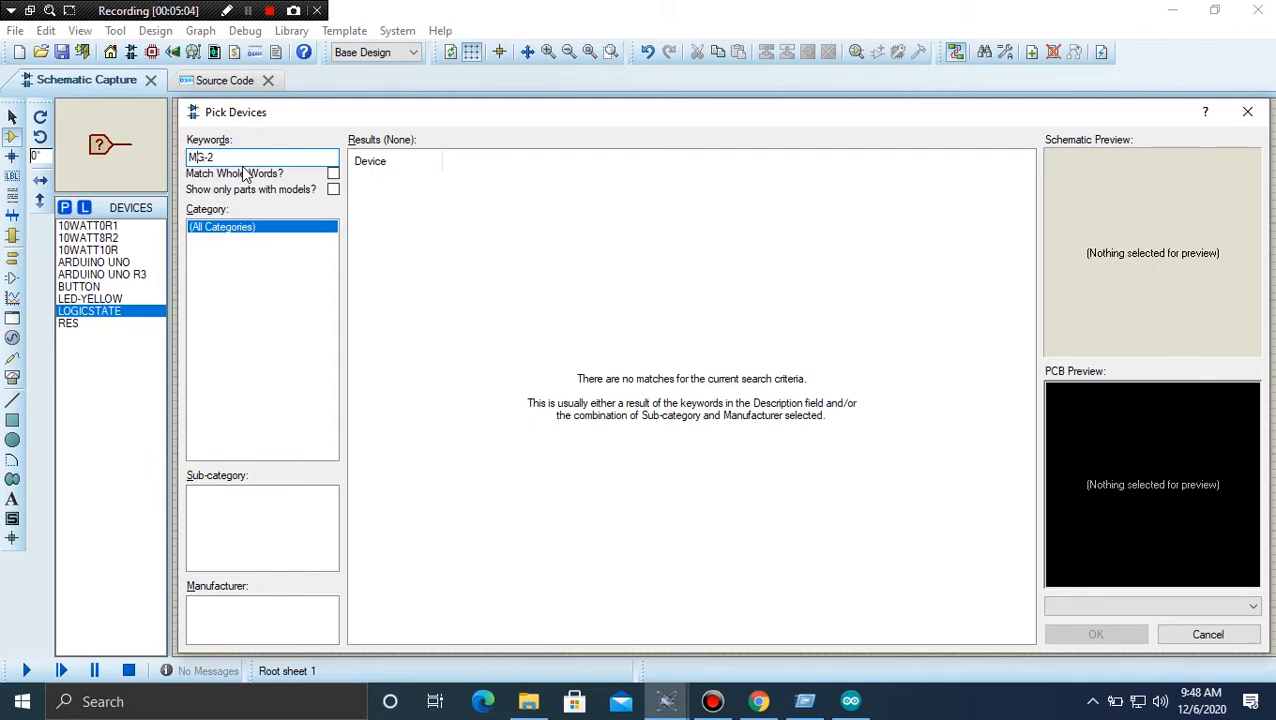
text(G)
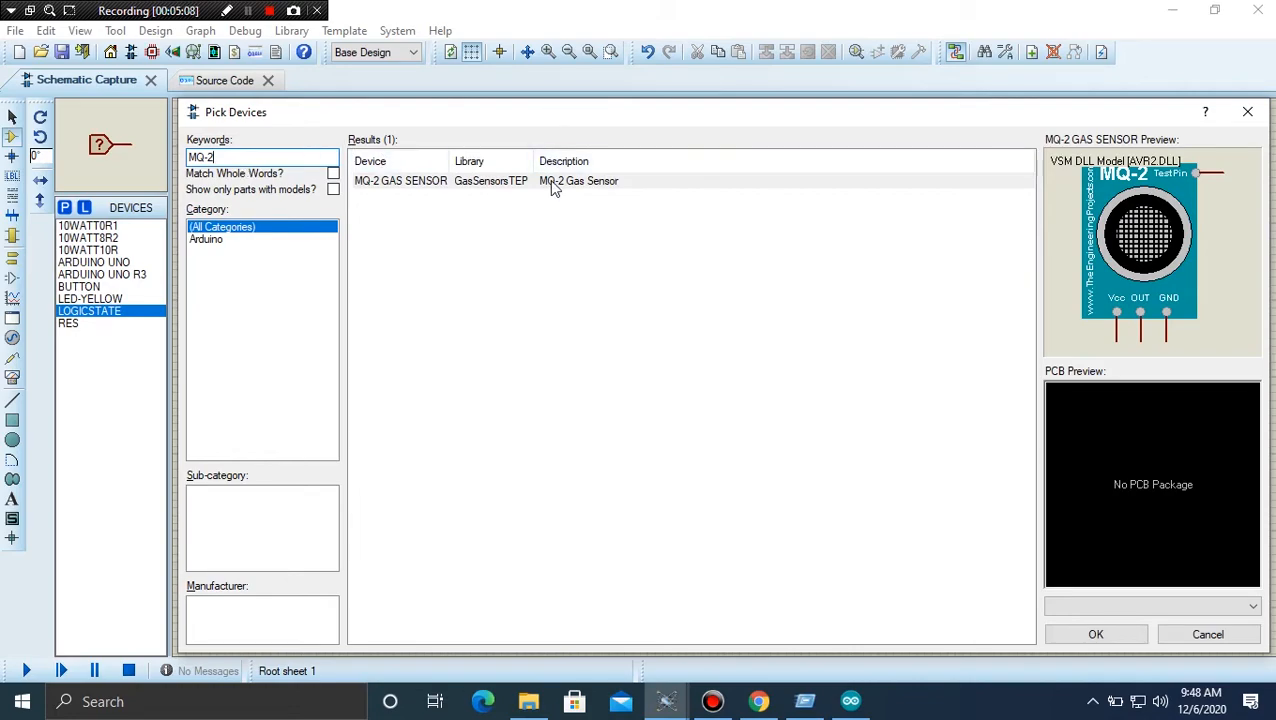
double_click(549, 180)
click(1247, 111)
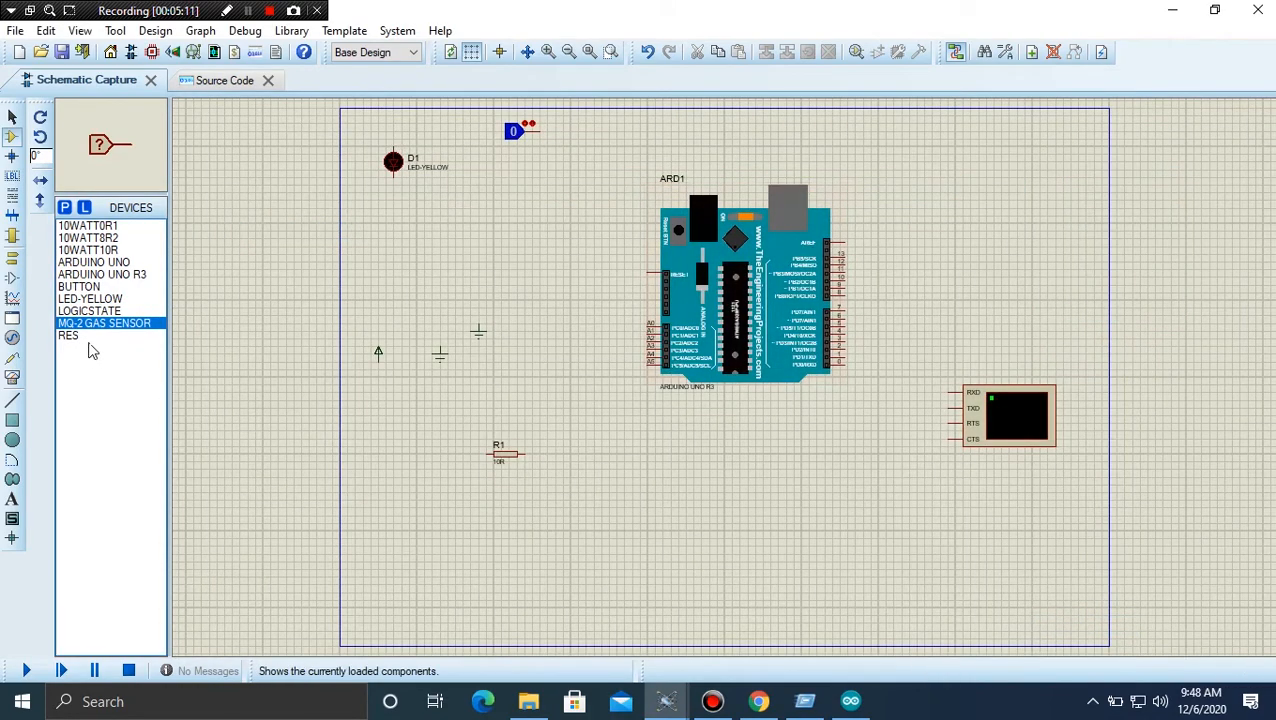
Place the MQ-2 gas sensor in the sheet's upper-left corner and move the yellow LED to the lower right of resistor R1.
click(400, 285)
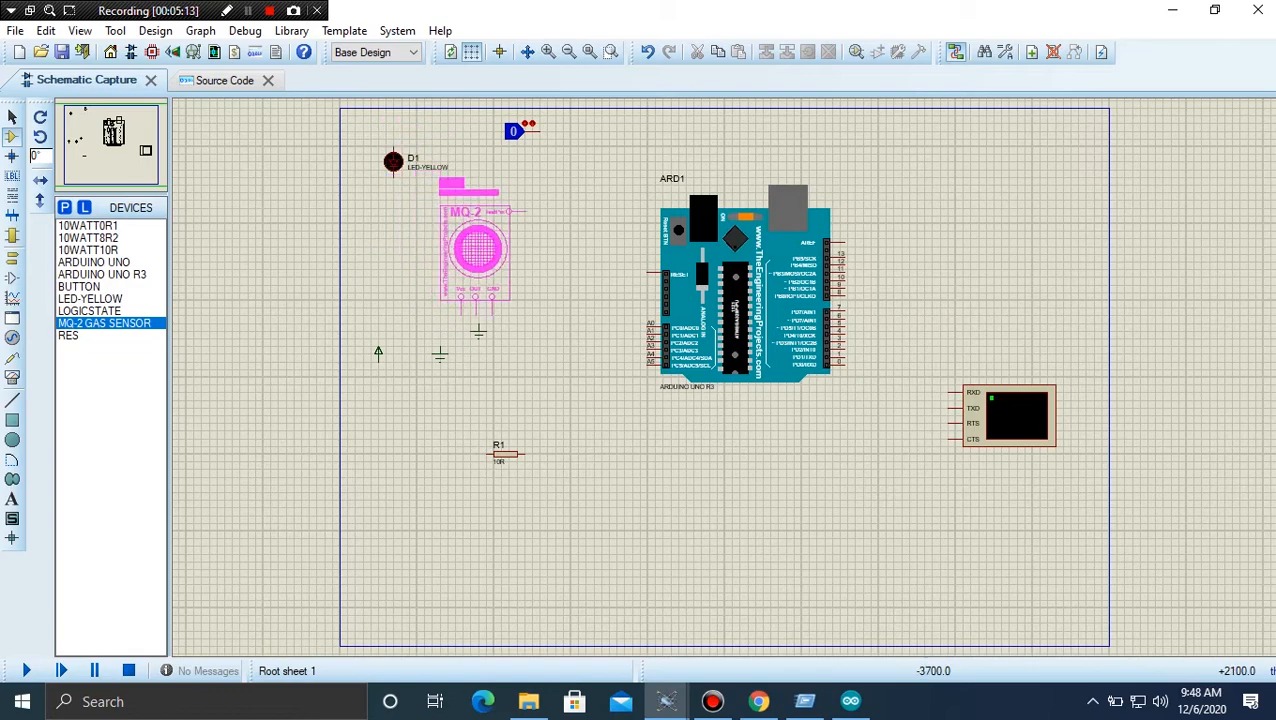
click(498, 252)
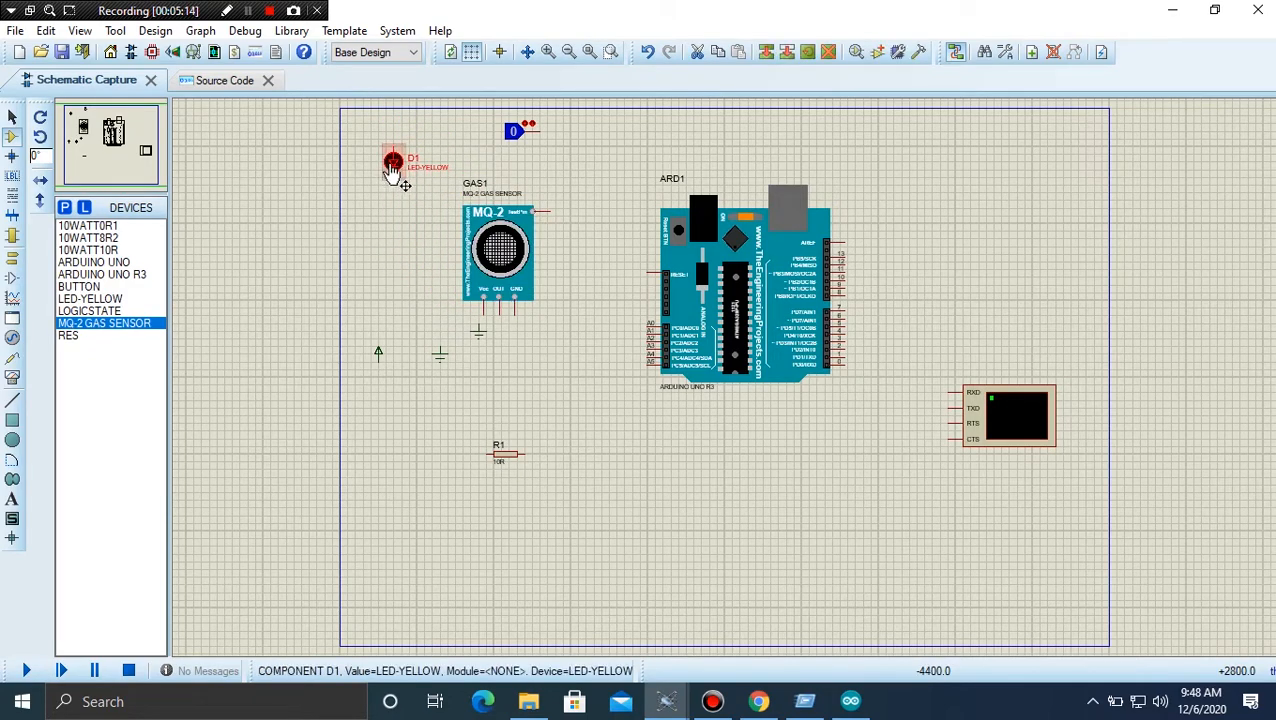
drag(395, 170, 573, 463)
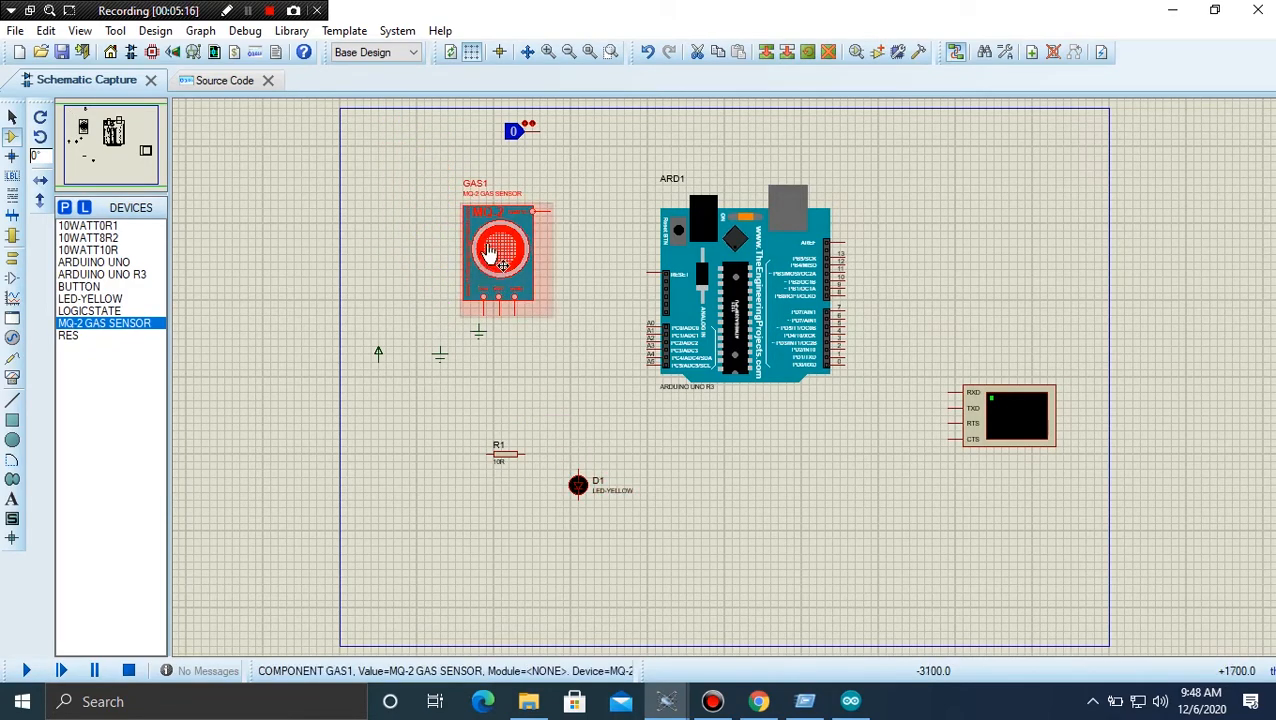
drag(492, 255, 394, 196)
click(418, 277)
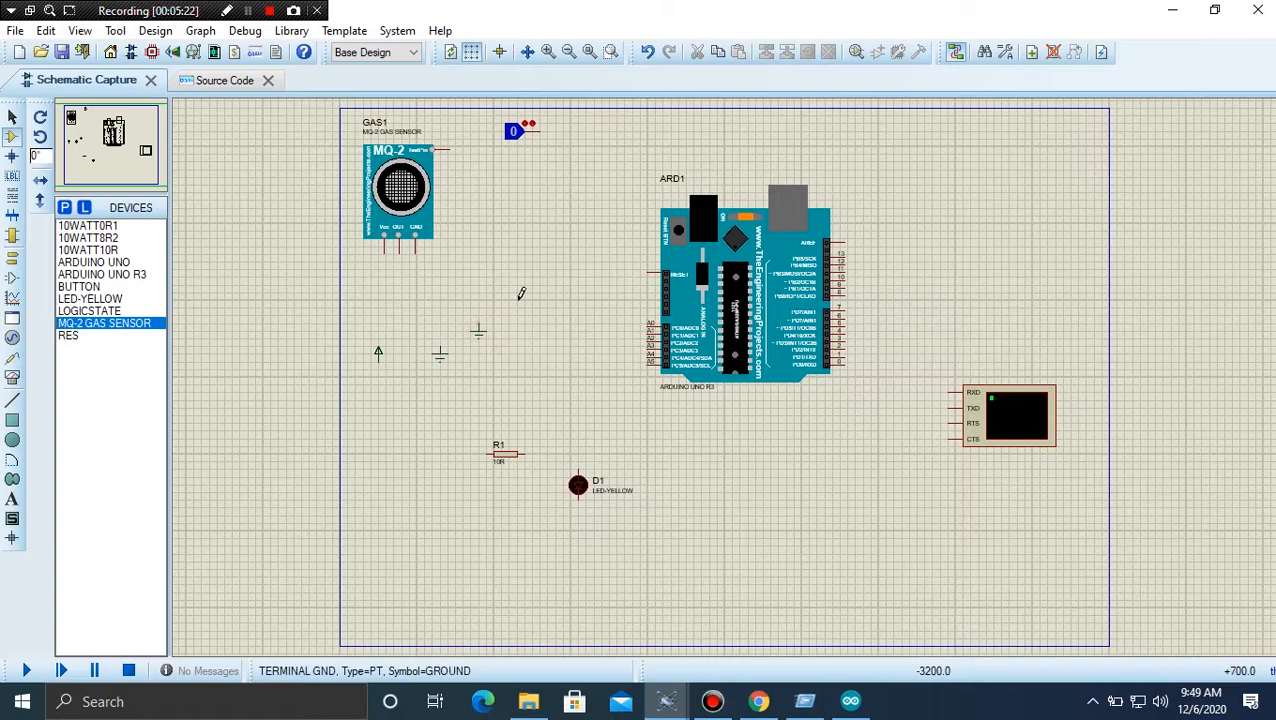
Wire the gas sensor's test pin to the logic state and its Vcc pin to the power terminal, rotated 180 degrees.
click(449, 149)
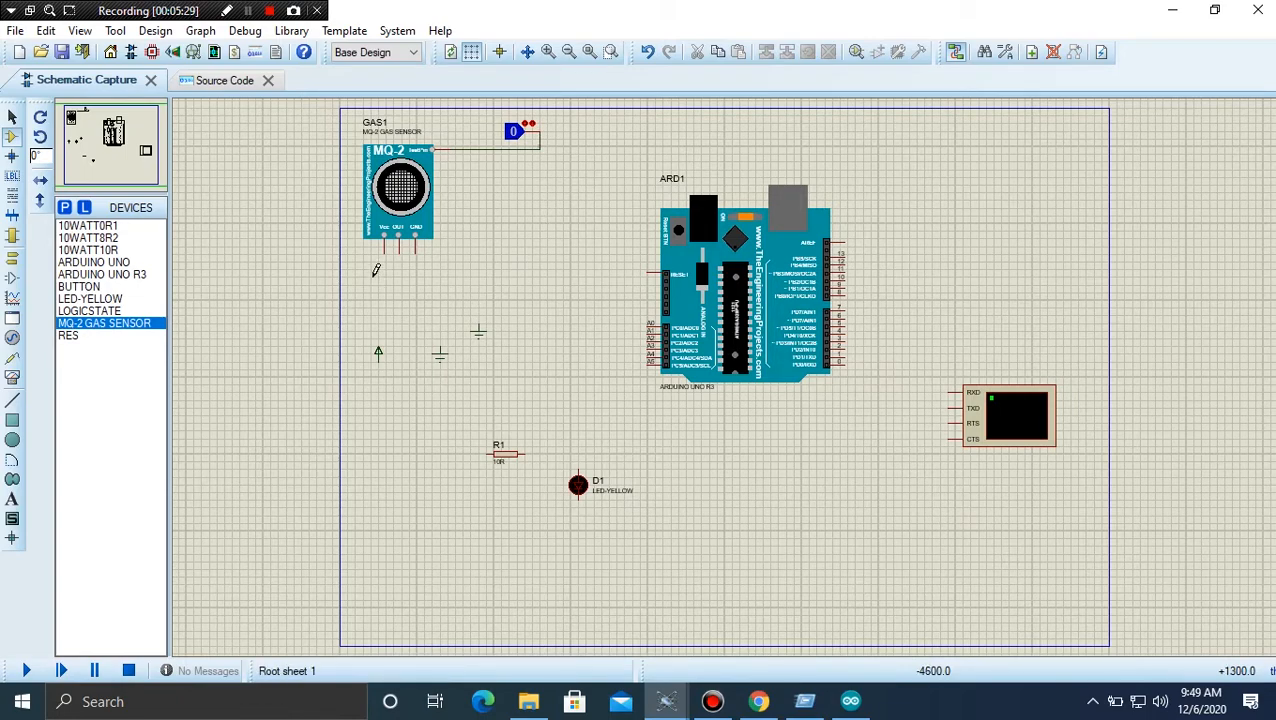
right_click(381, 352)
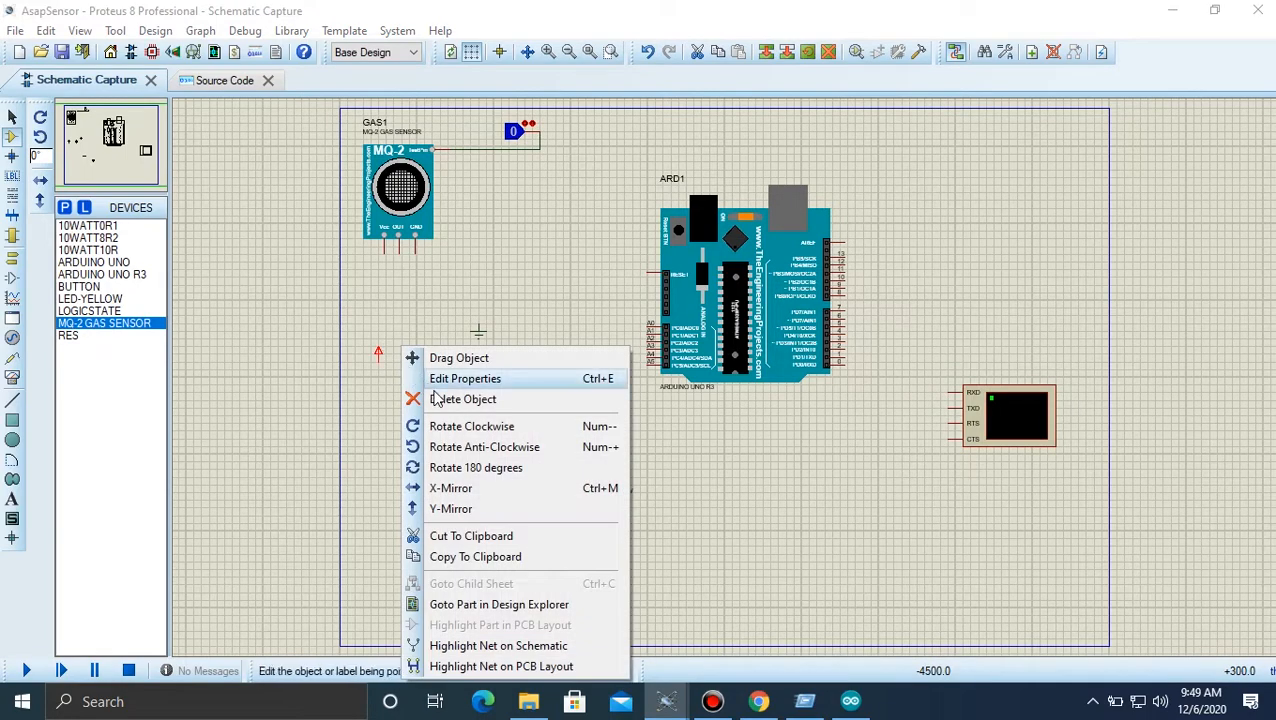
click(464, 467)
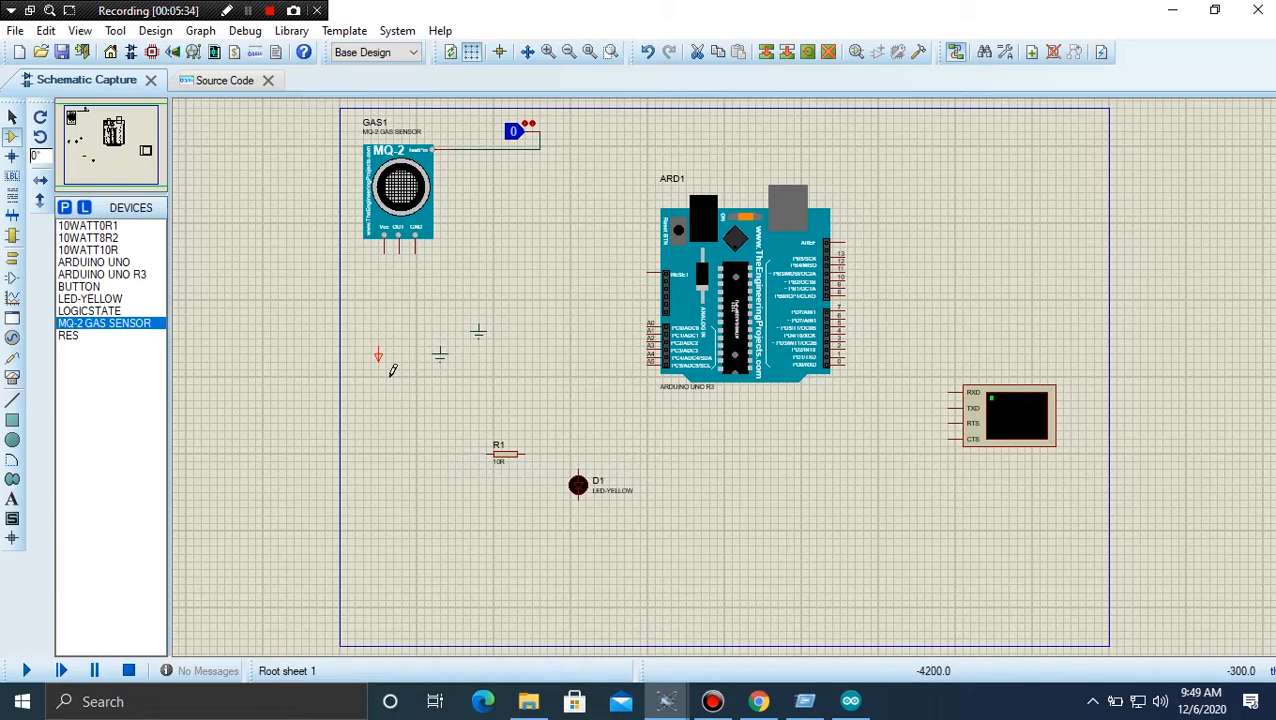
click(384, 252)
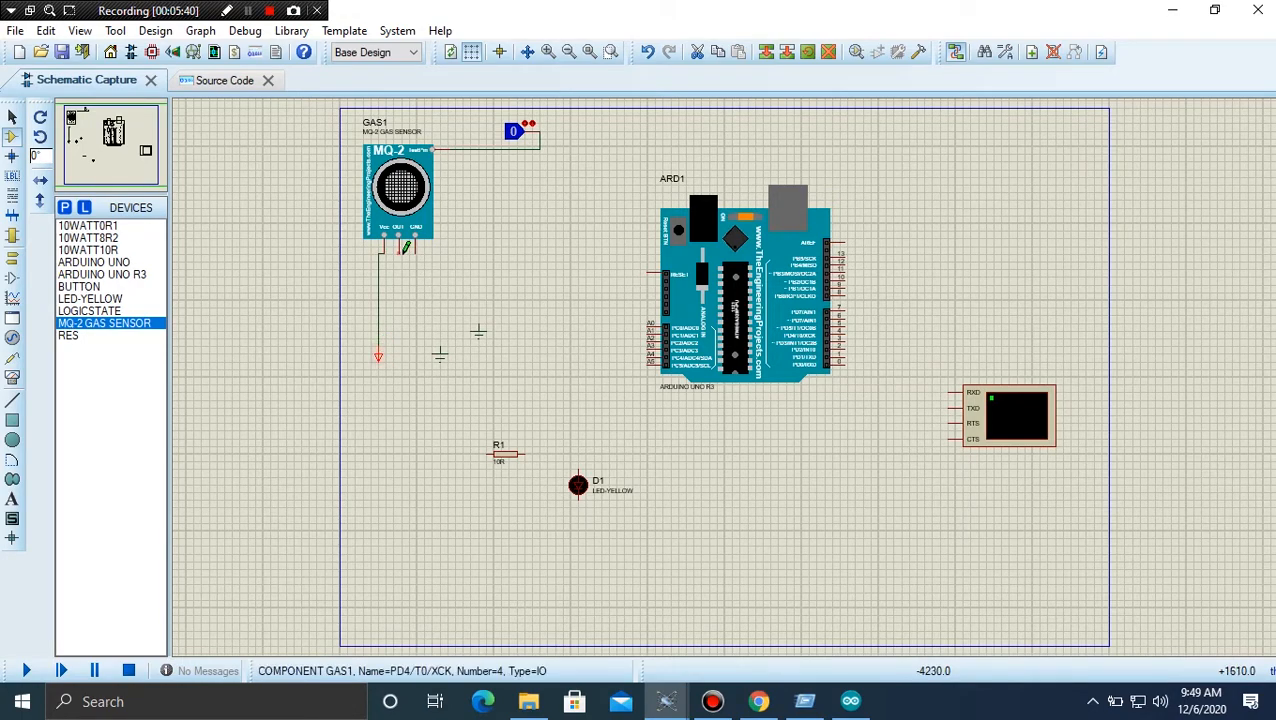
Wire the gas sensor's OUT pin to the left end of resistor R1 and move R1 beneath the sensor.
click(406, 247)
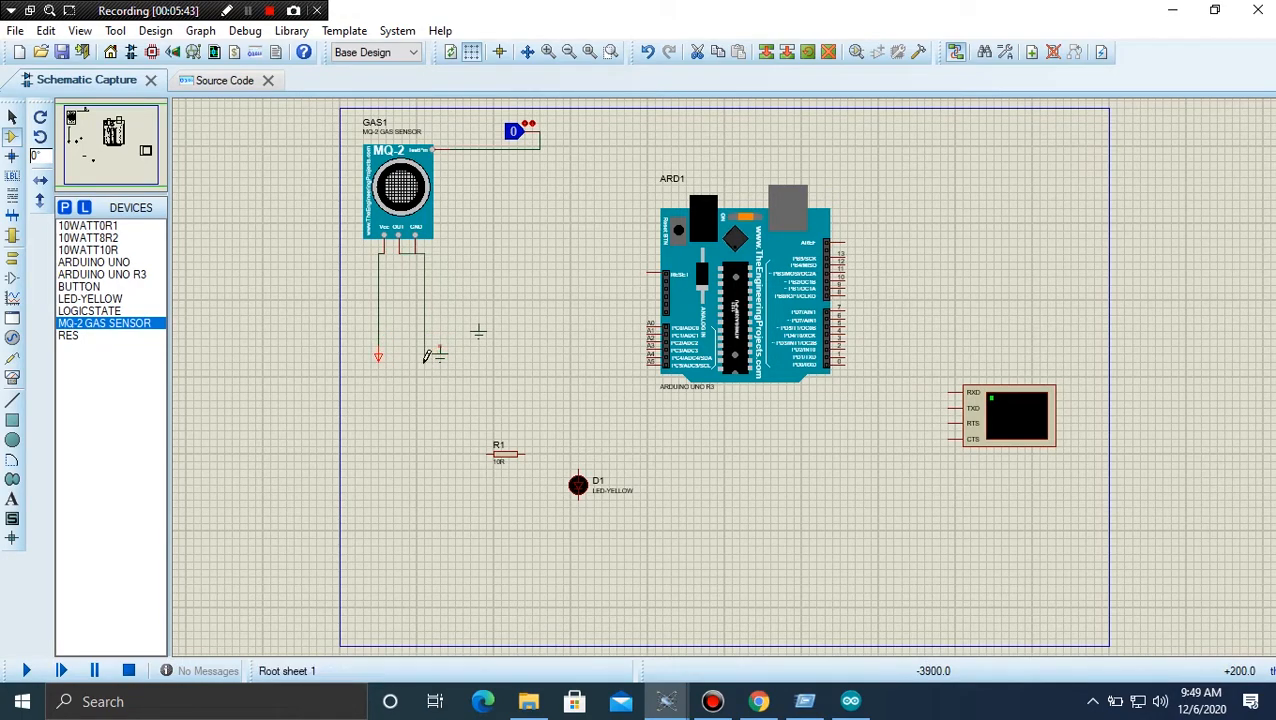
click(492, 453)
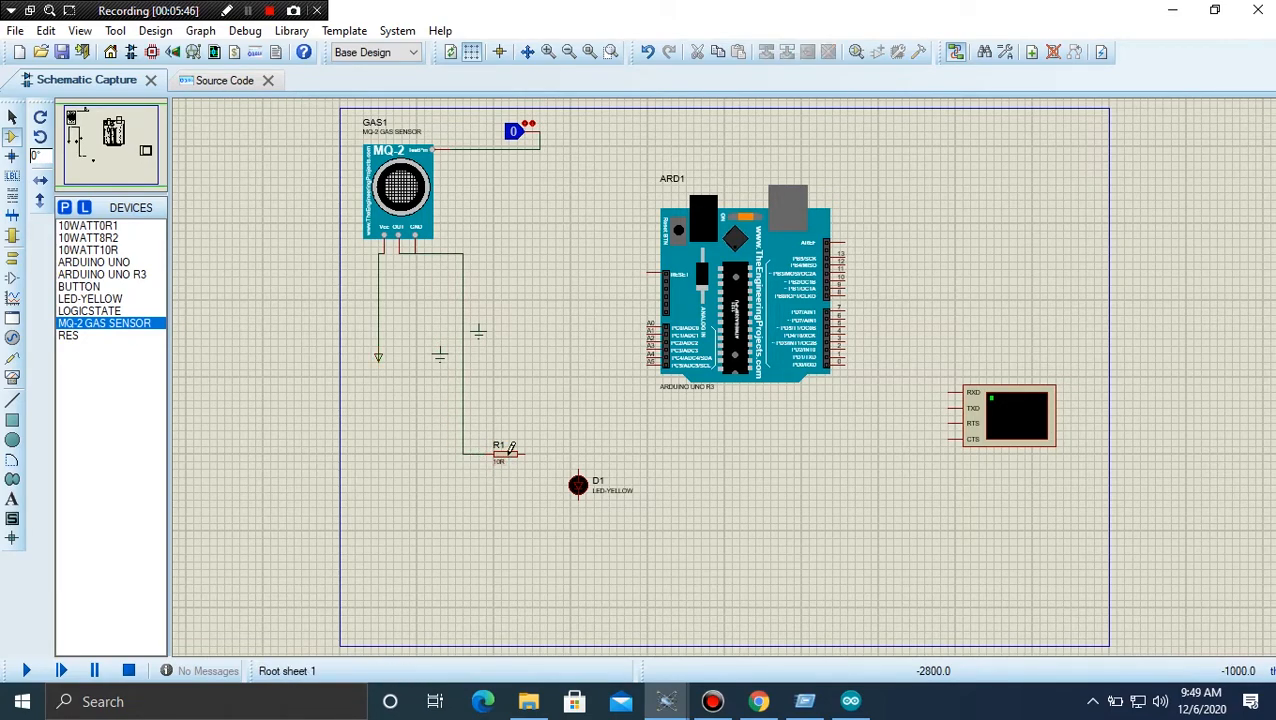
click(514, 459)
drag(512, 458, 436, 447)
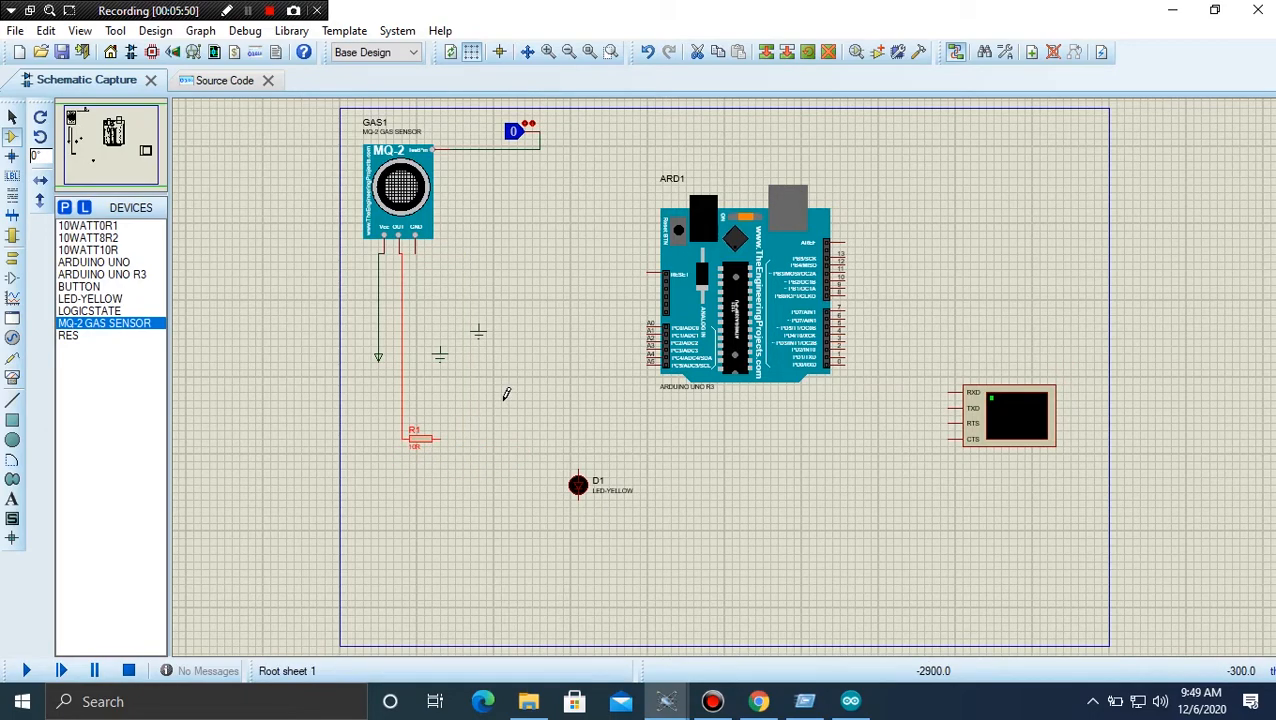
Wire the gas sensor's GND pin to the nearer ground terminal.
click(420, 262)
click(440, 343)
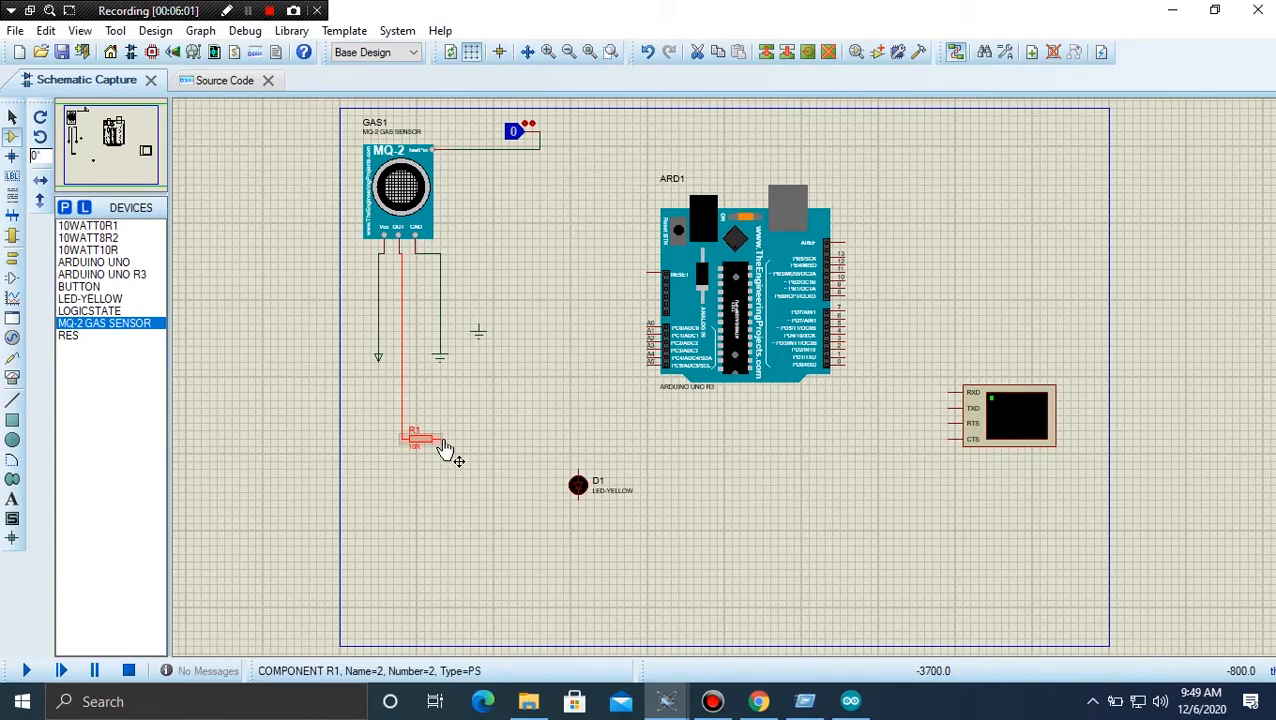
double_click(441, 445)
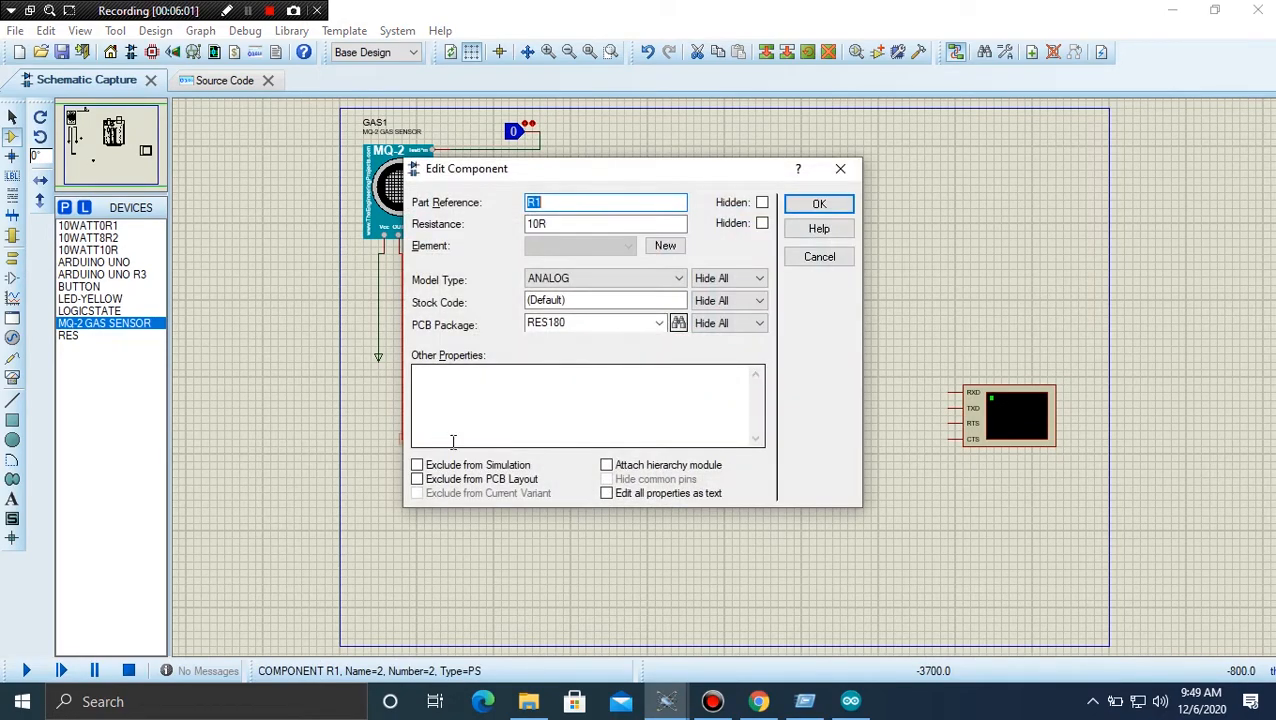
click(820, 257)
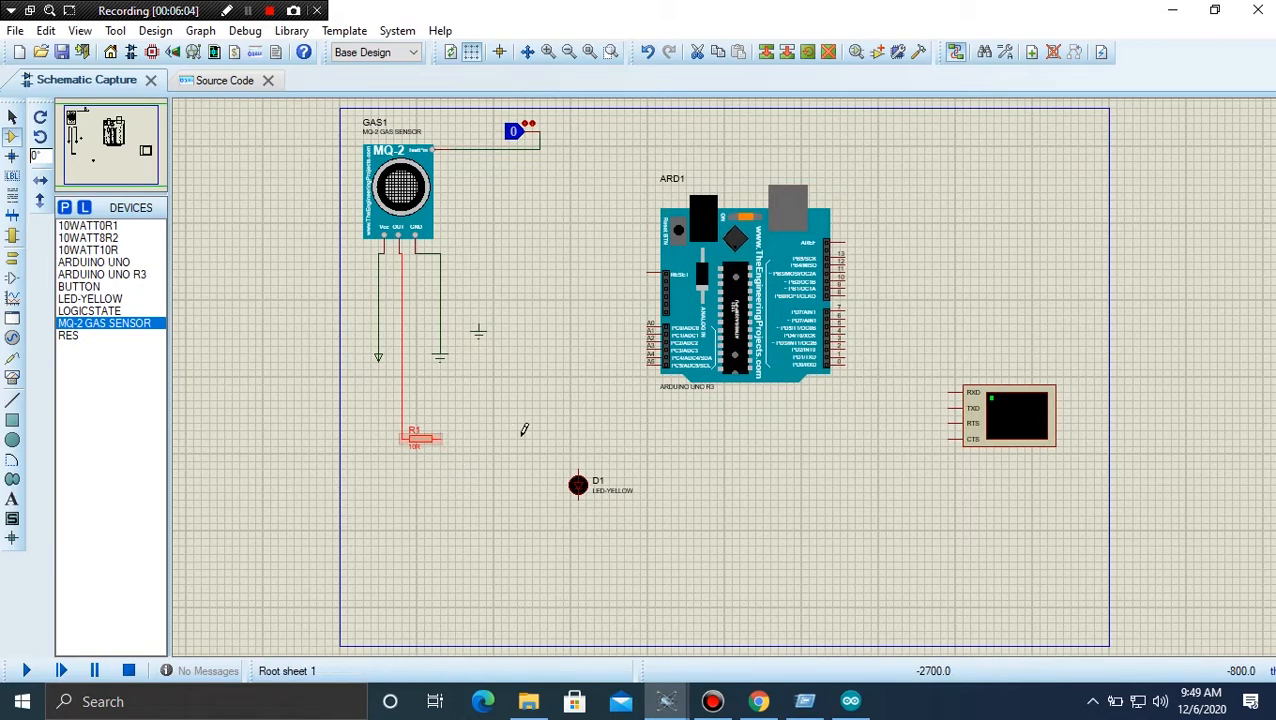
Wire the free end of resistor R1 to the Arduino's analog pin A2.
click(519, 431)
click(441, 437)
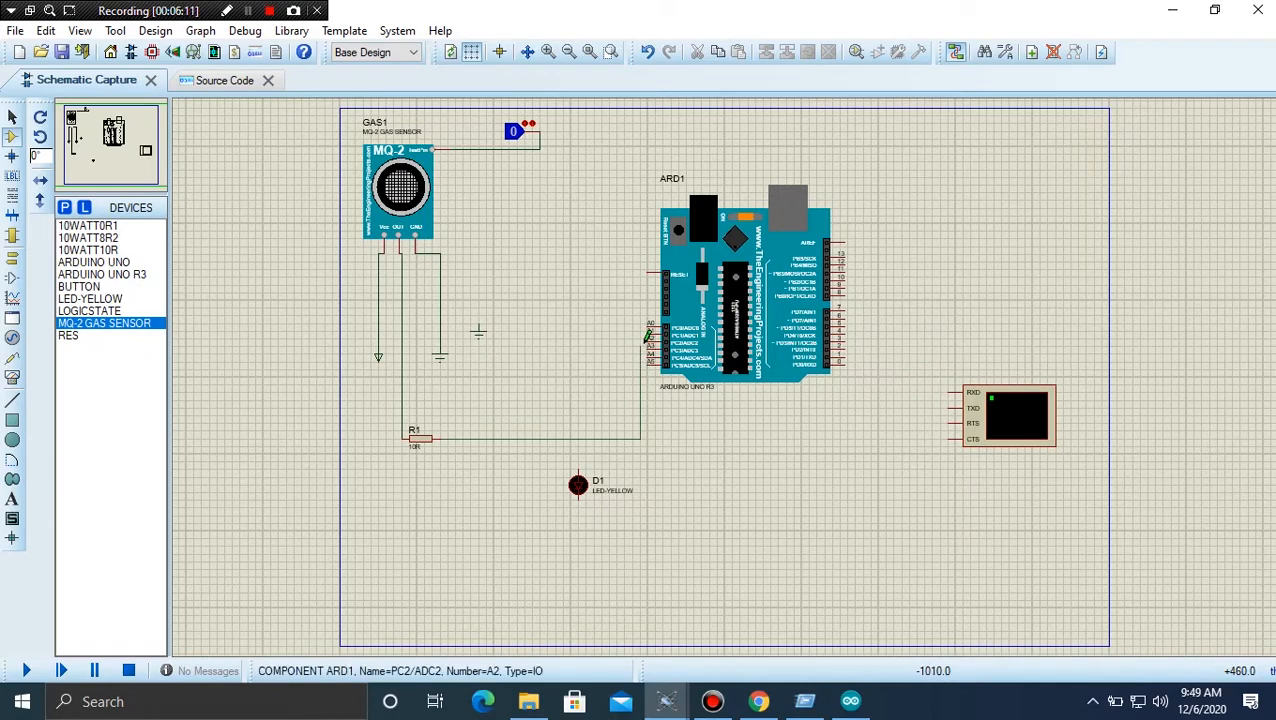
click(648, 332)
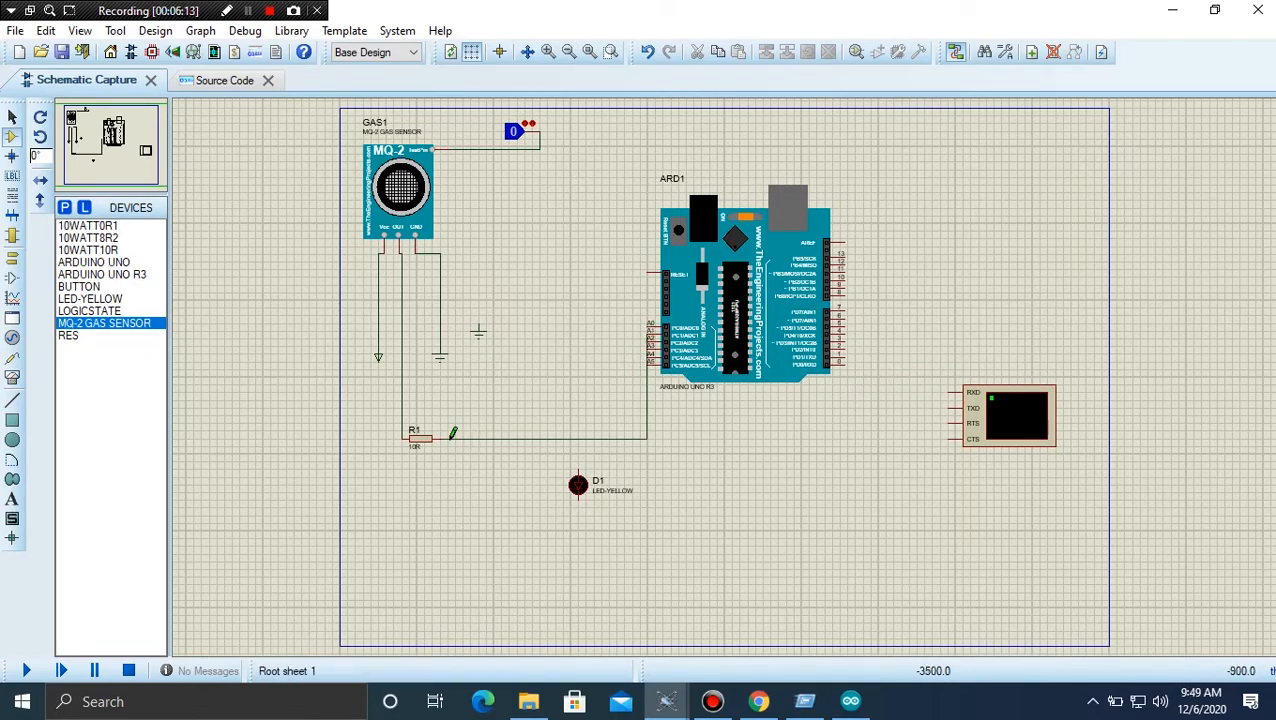
Move resistor R1 with its wires up to the lower right of the gas sensor, above the free ground terminal.
click(418, 440)
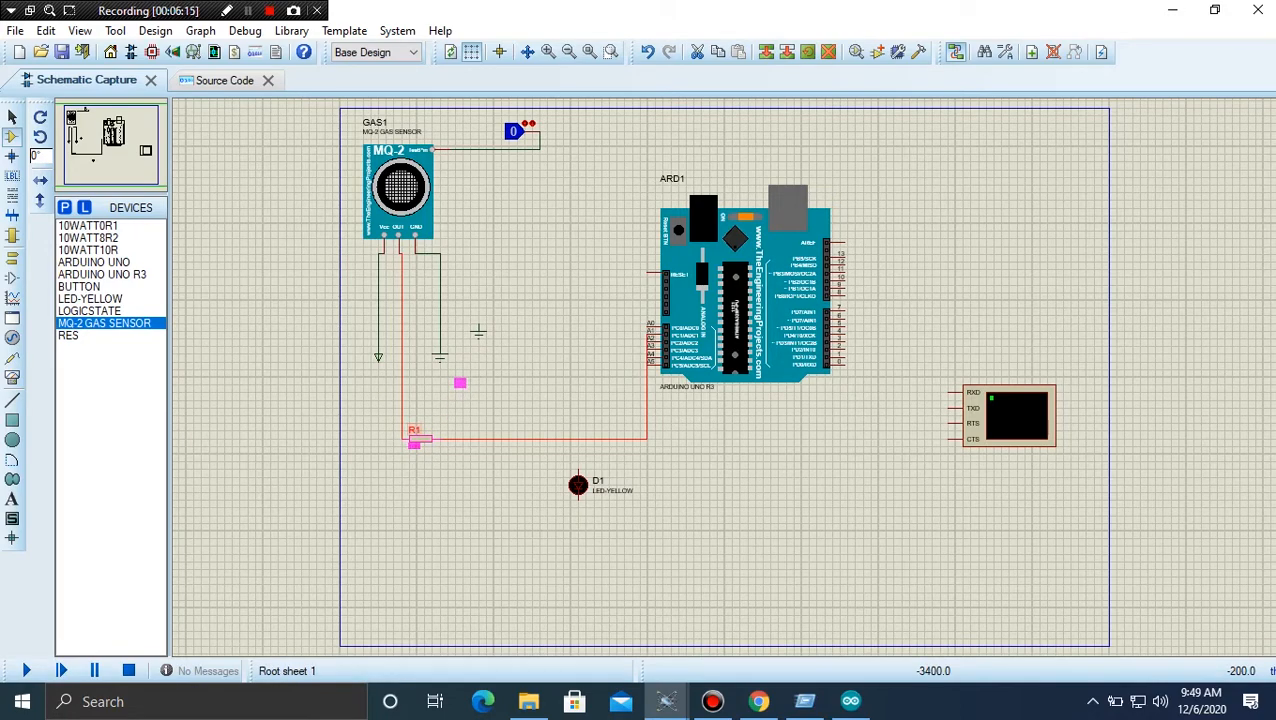
click(427, 436)
click(425, 443)
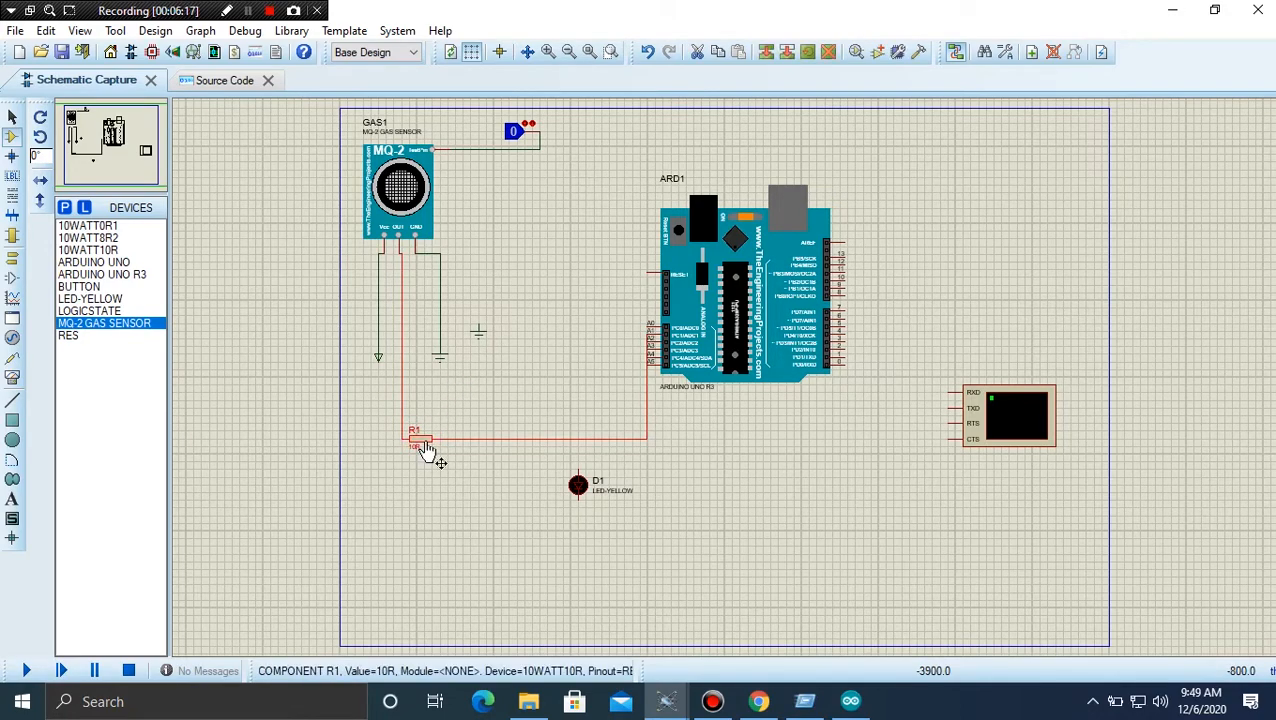
click(425, 443)
drag(425, 443, 438, 412)
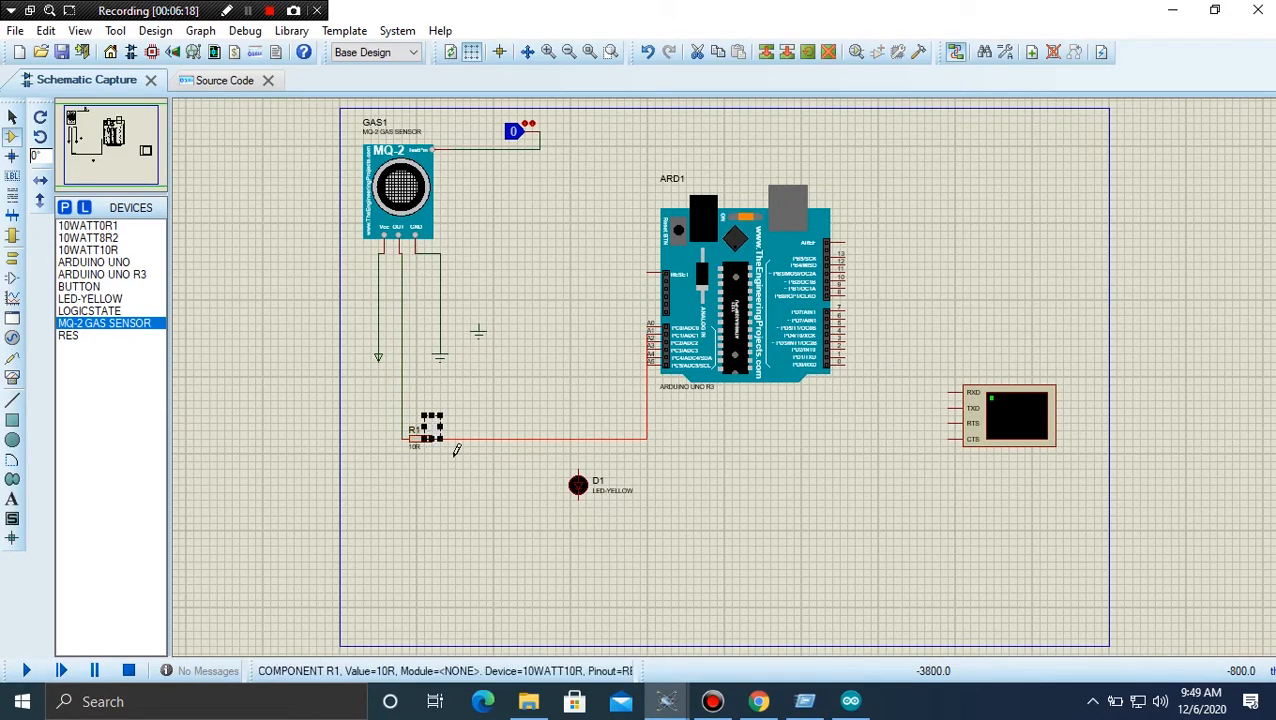
click(460, 453)
click(425, 447)
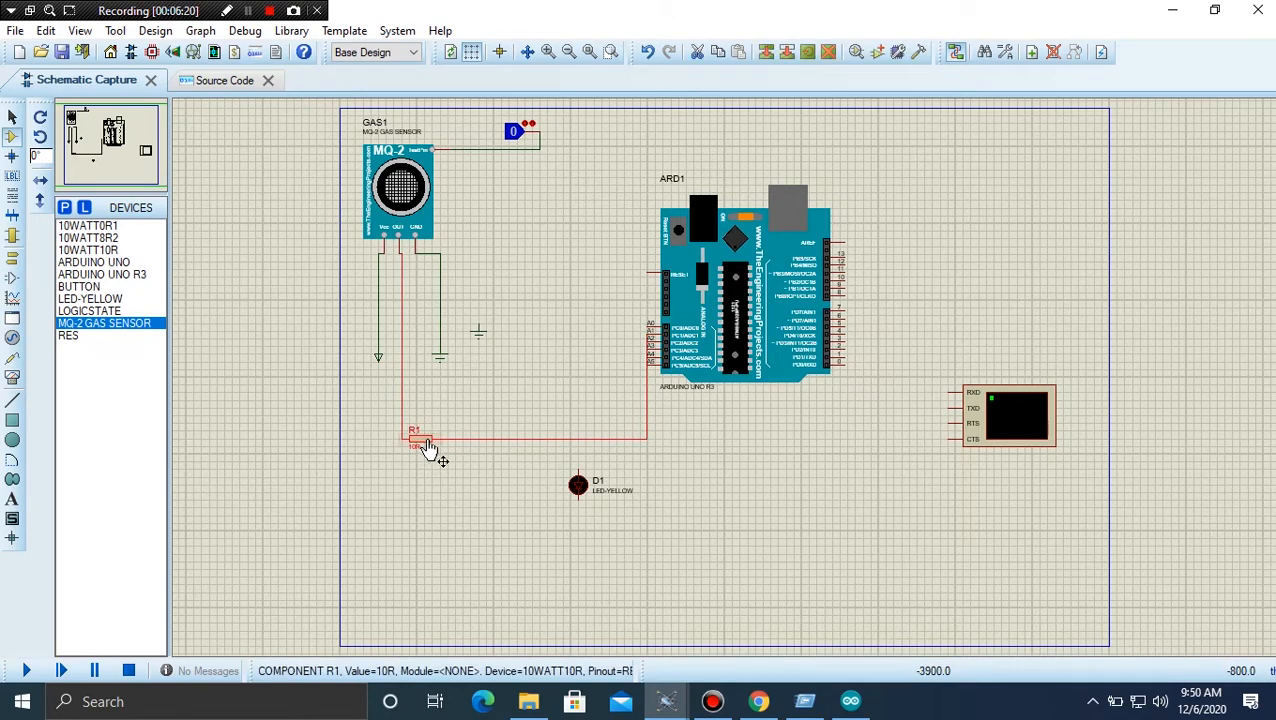
drag(430, 450, 441, 382)
click(456, 405)
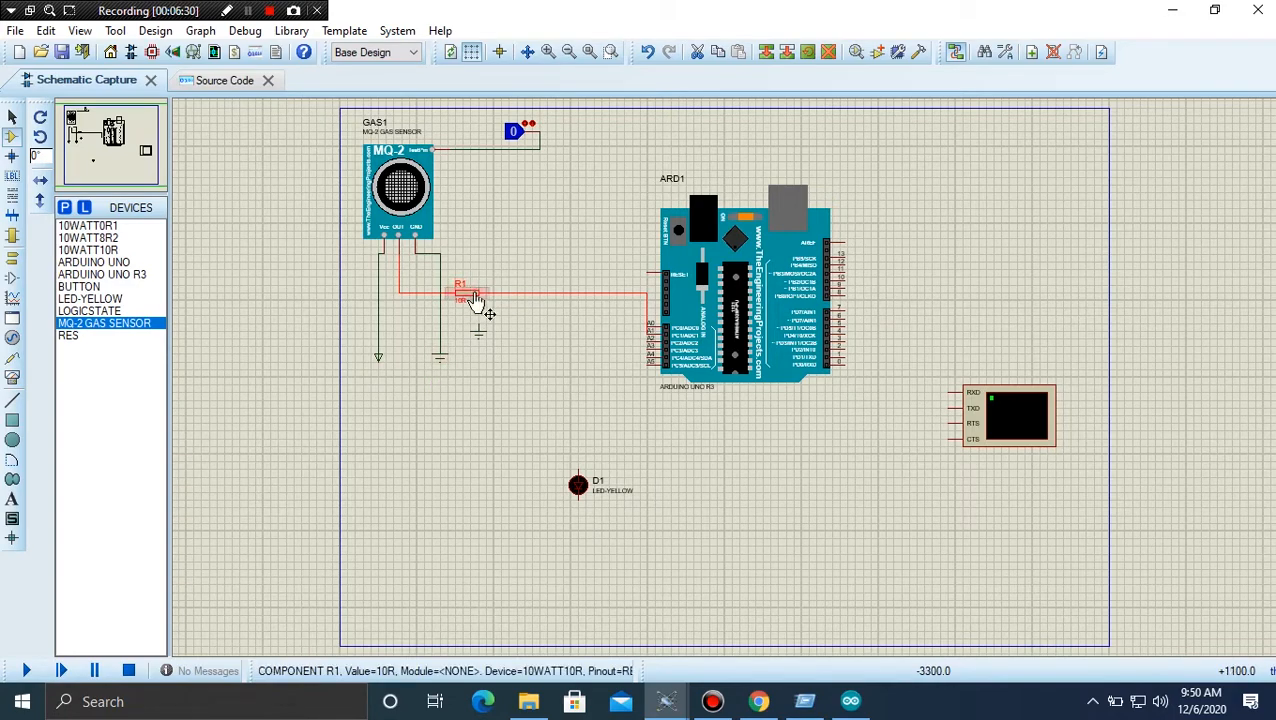
double_click(477, 286)
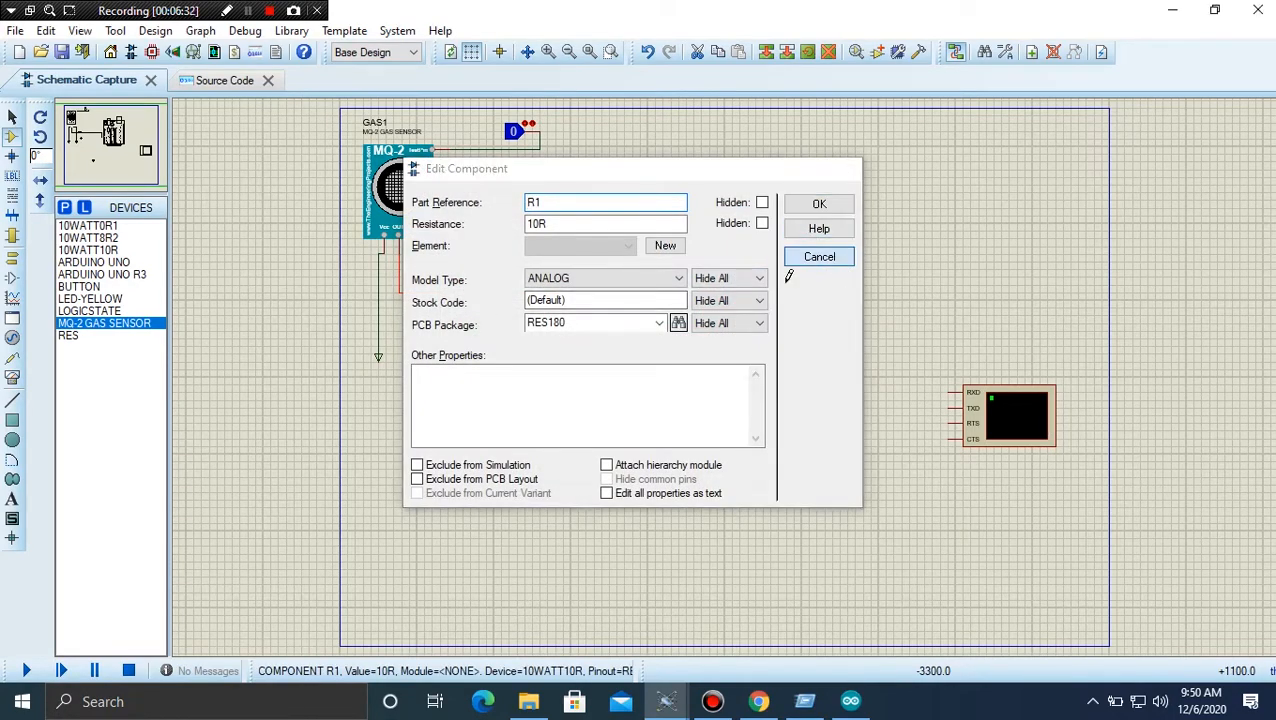
click(817, 256)
Move resistor R1 down and left, just above the ground terminal wired to the gas sensor.
drag(476, 300, 428, 340)
right_click(432, 341)
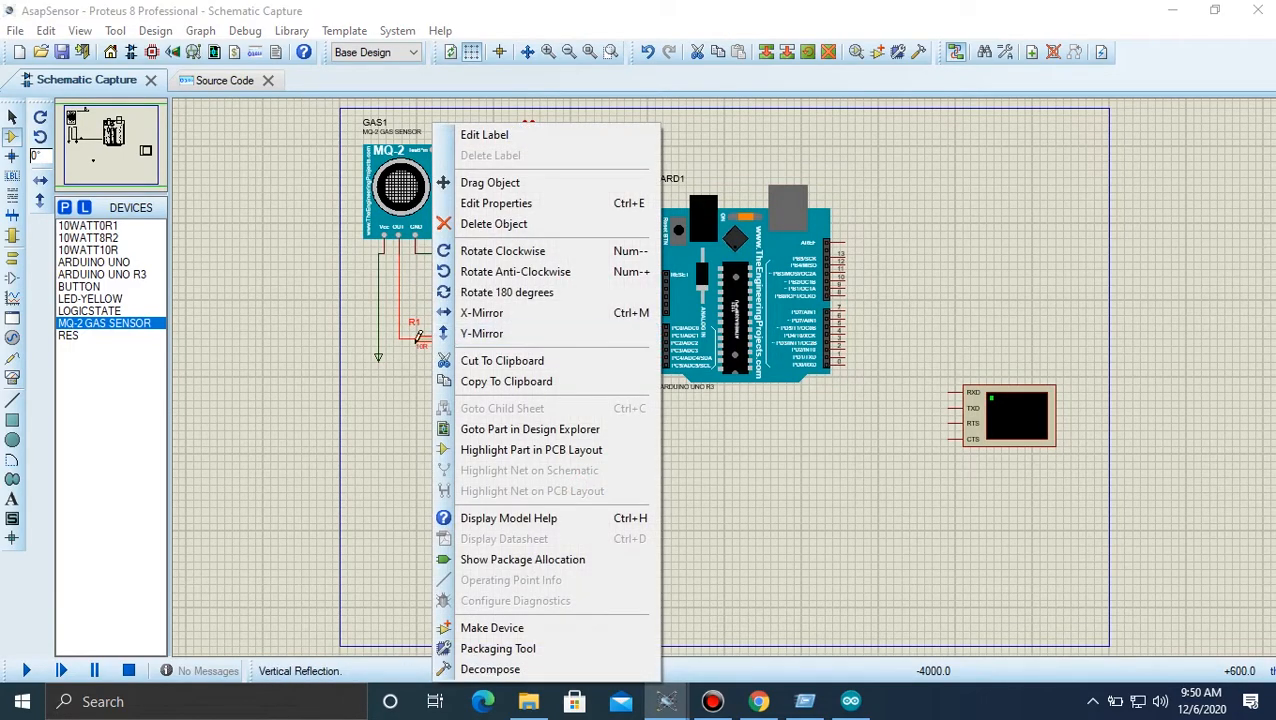
click(413, 340)
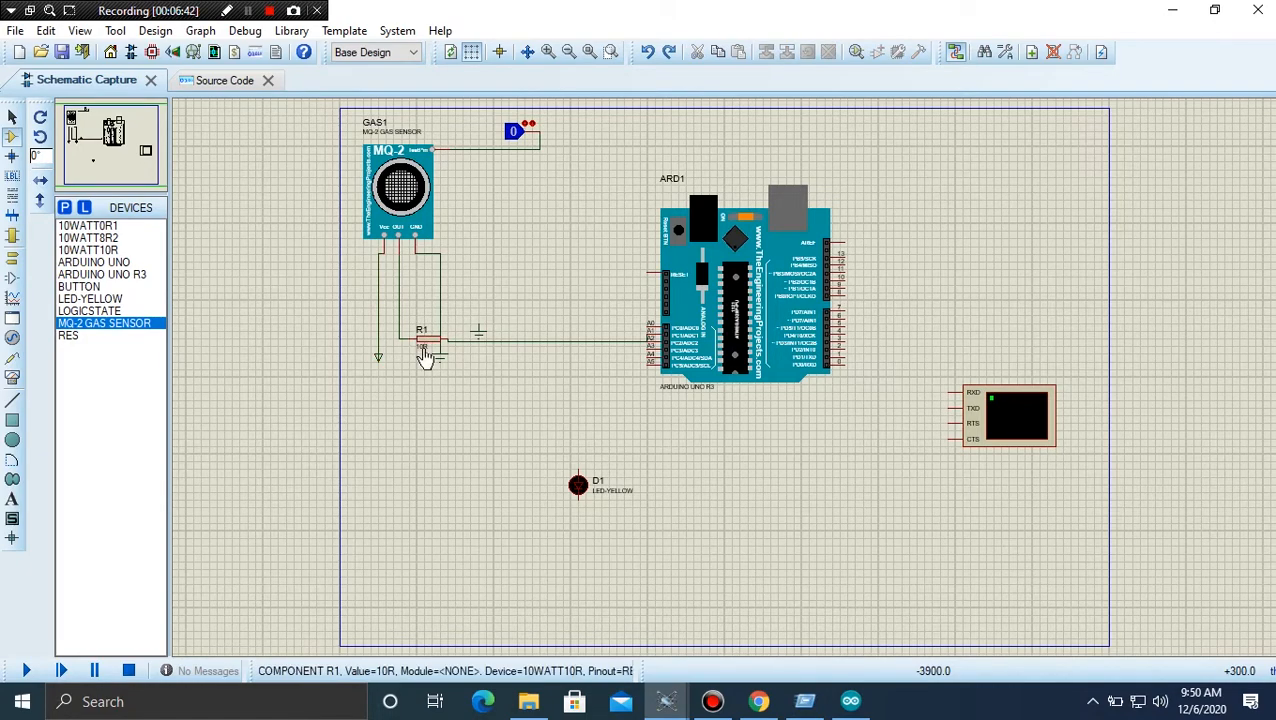
click(426, 342)
click(434, 336)
click(433, 338)
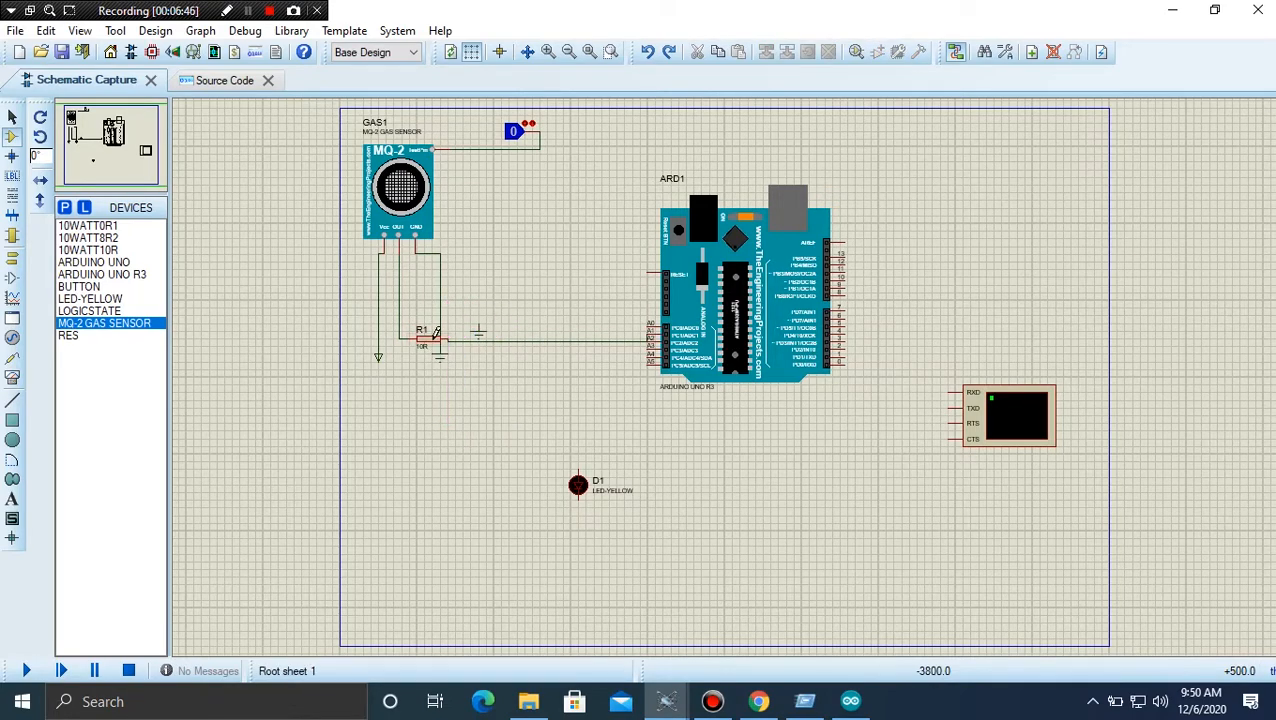
Move resistor R1 left and slightly up, so it sits between the gas sensor's power and ground wires.
click(430, 343)
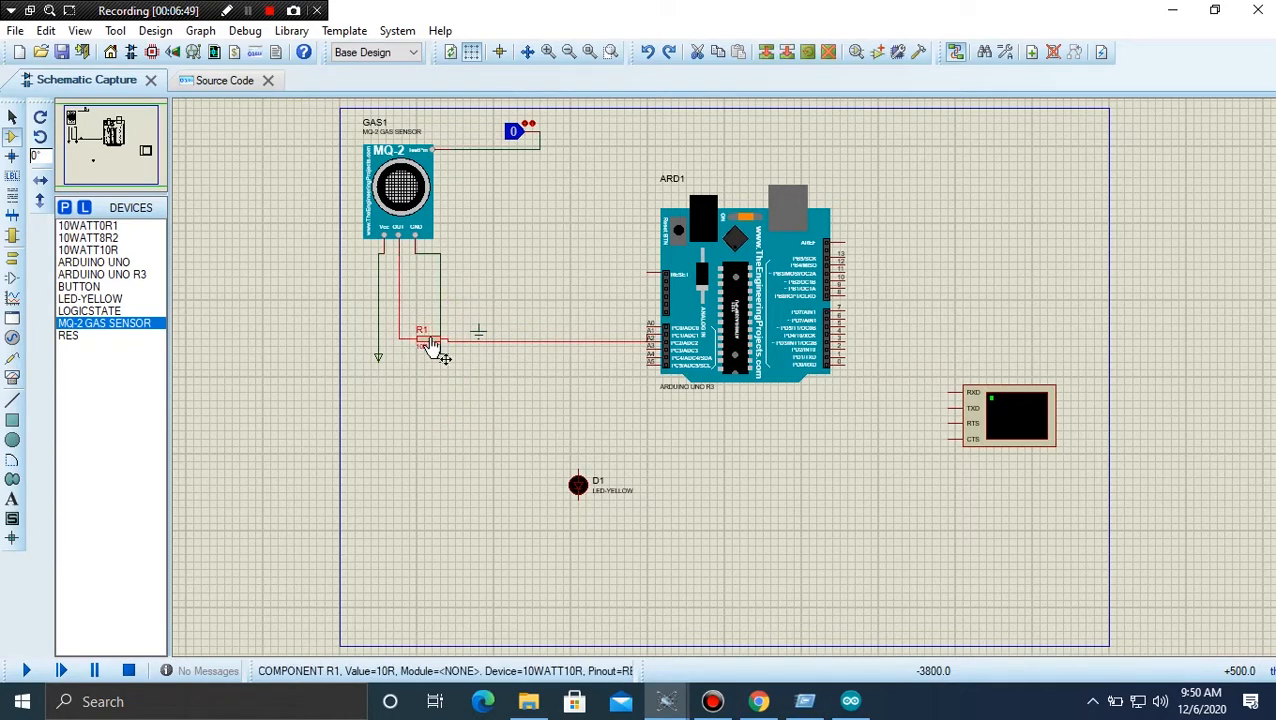
drag(426, 335, 392, 320)
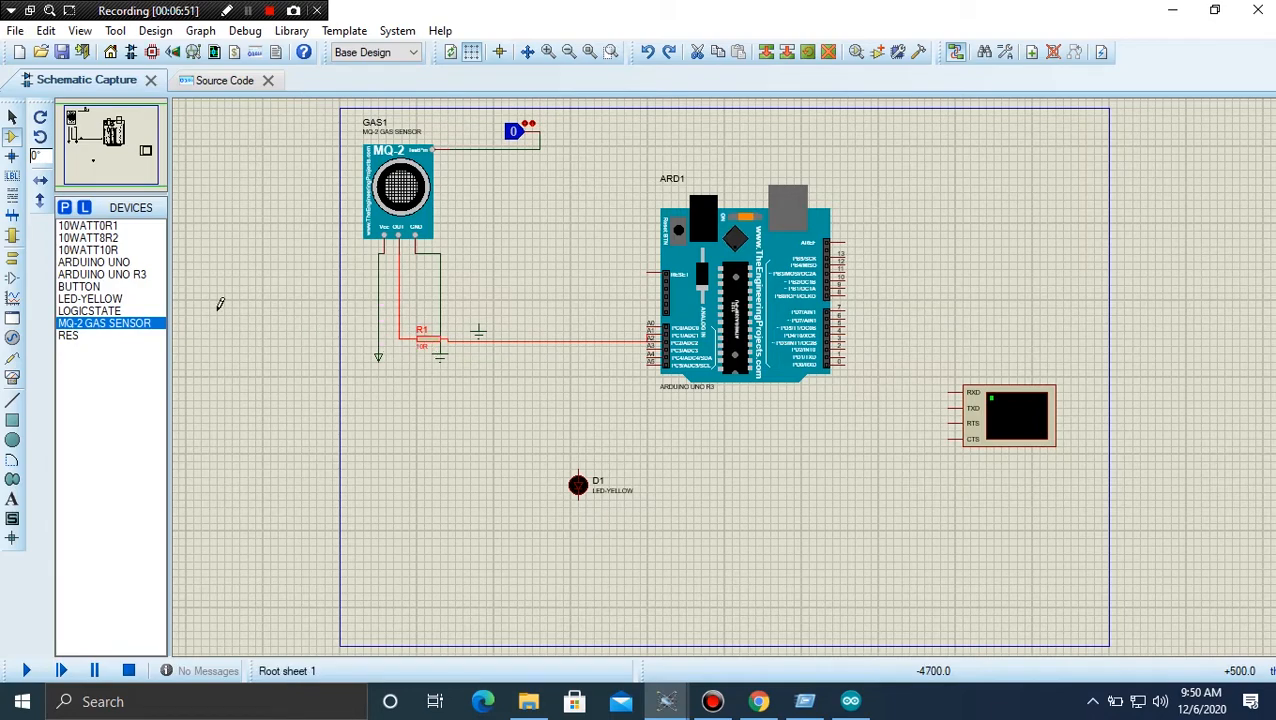
click(12, 120)
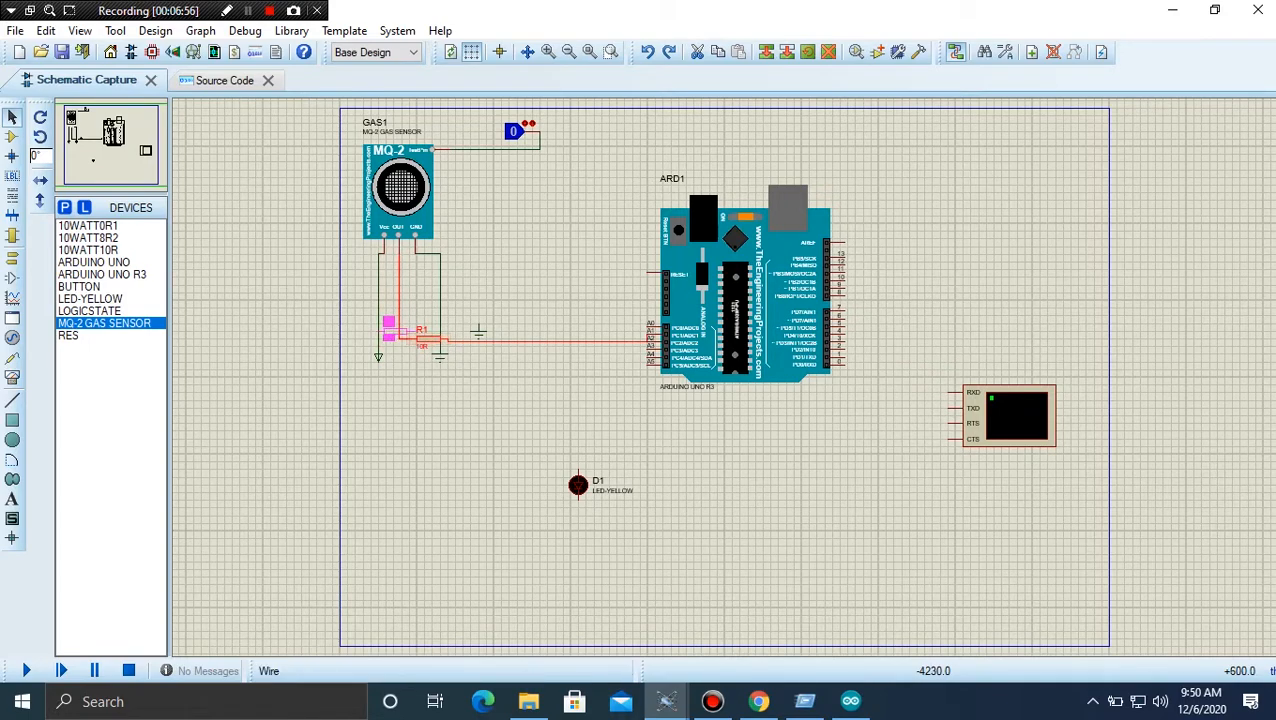
drag(403, 343, 403, 343)
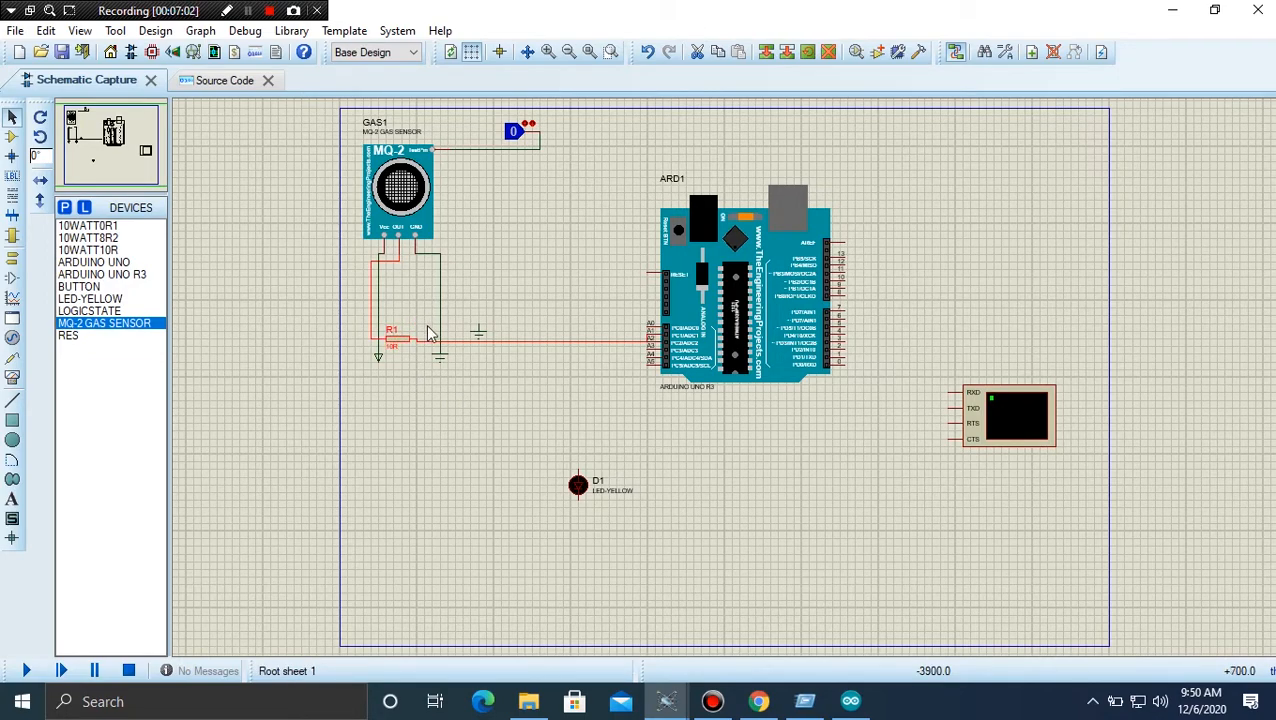
drag(398, 340, 418, 323)
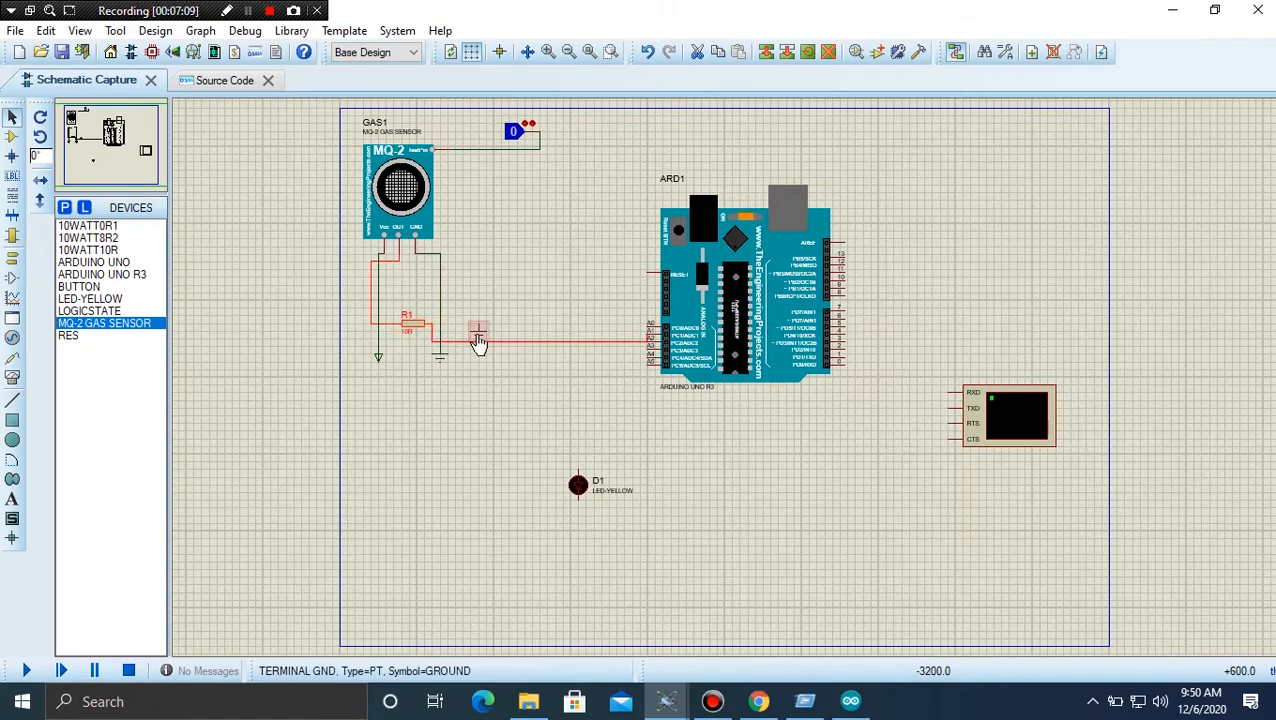
Move the free ground terminal down into empty space and move resistor R1 right, past the gas sensor's ground wire.
drag(481, 342, 487, 418)
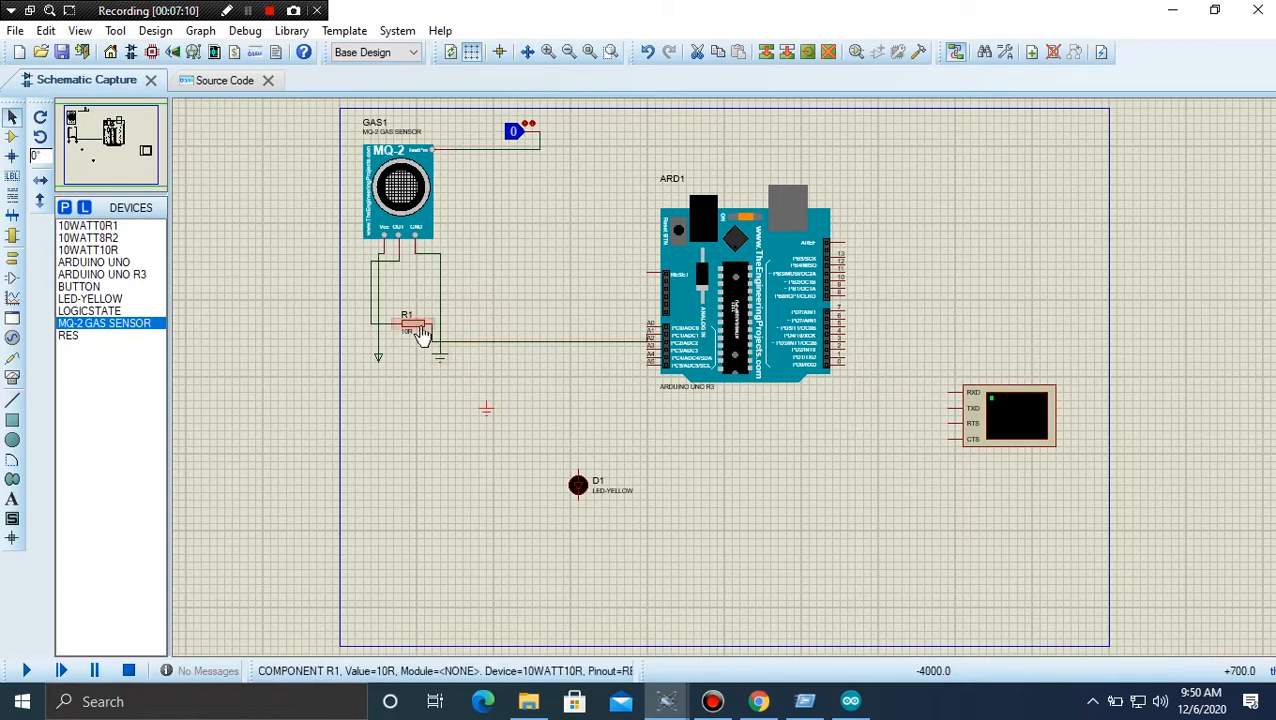
click(420, 329)
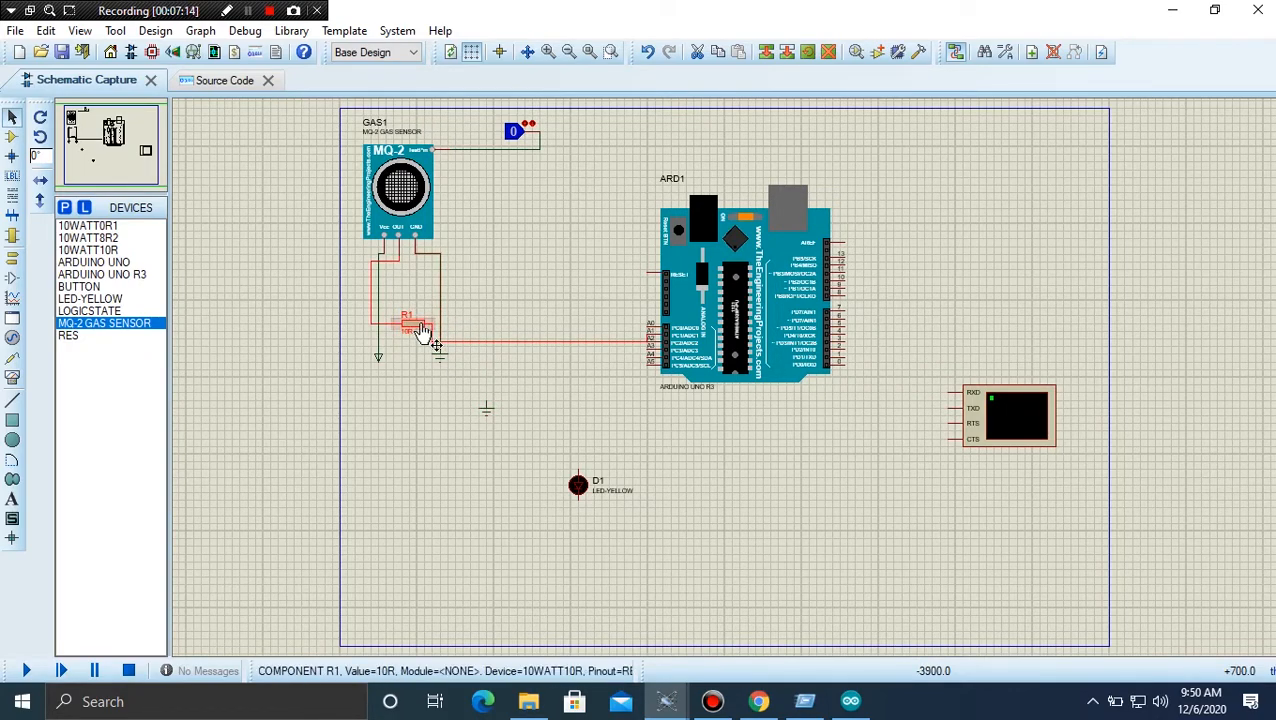
drag(422, 333, 506, 327)
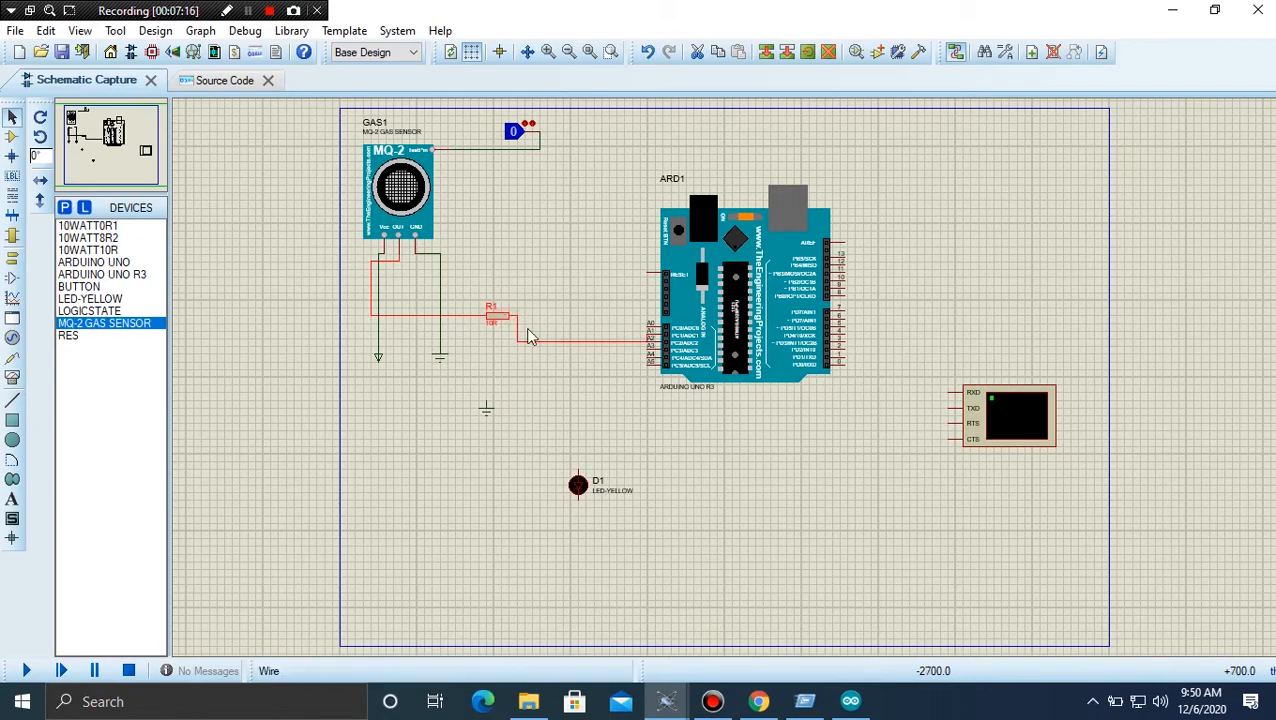
Delete the wire between resistor R1 and analog pin A2, and wire R1's free end to pin A1 instead.
double_click(600, 341)
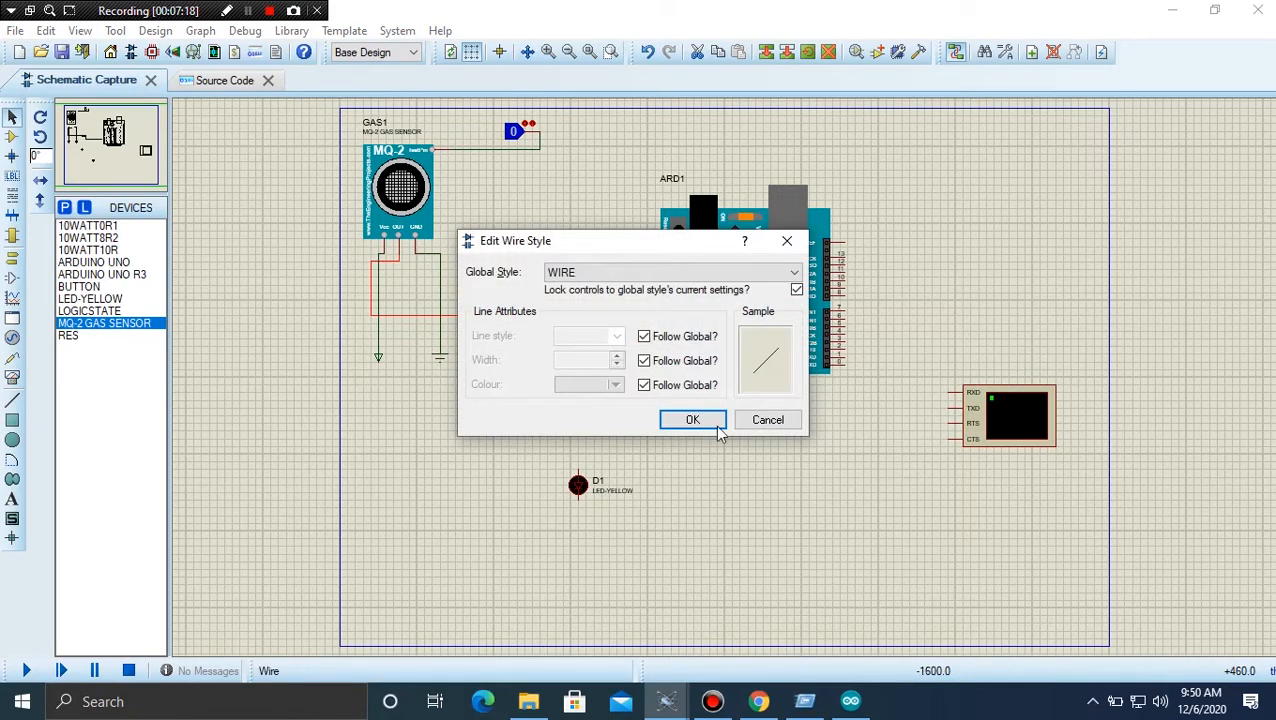
click(748, 419)
right_click(615, 341)
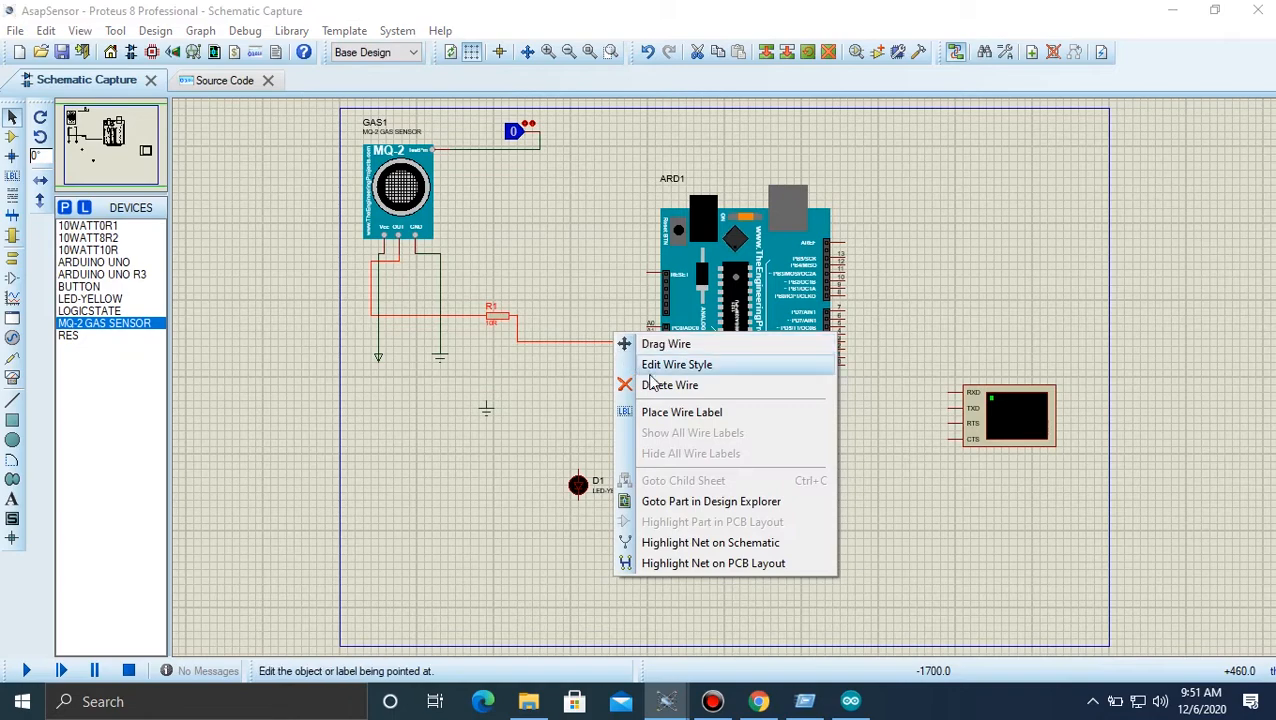
click(655, 385)
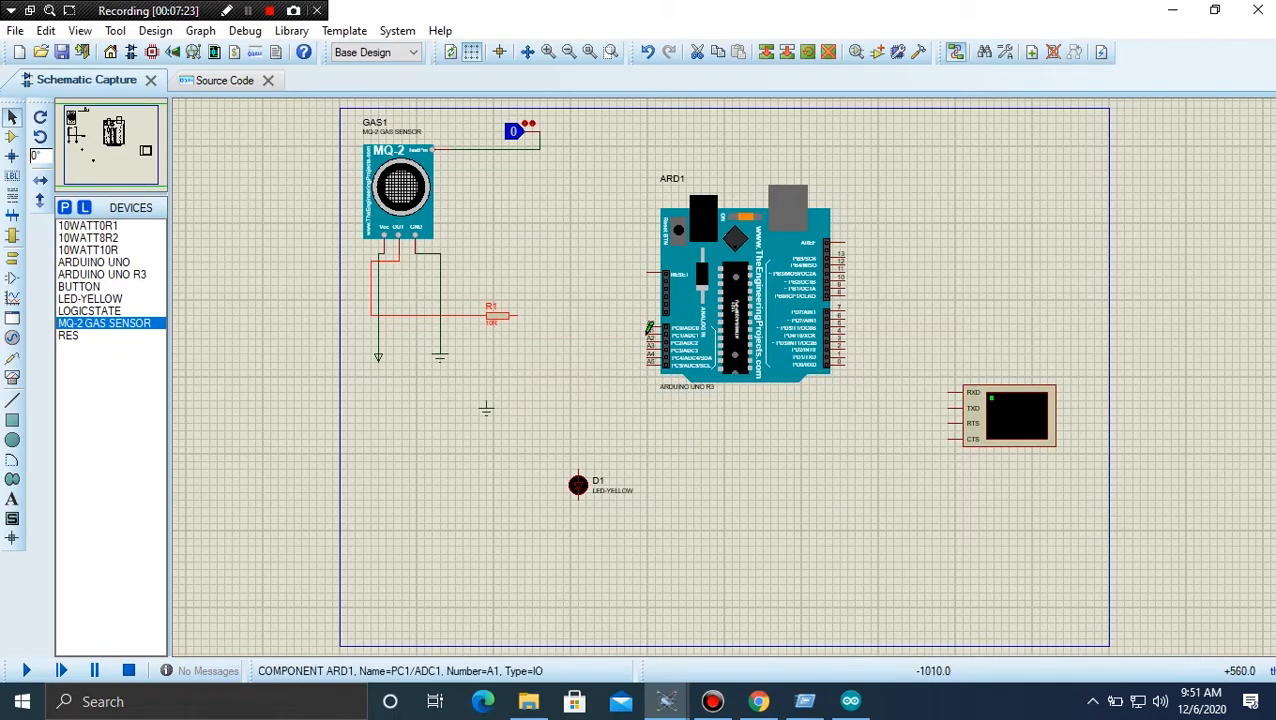
click(648, 333)
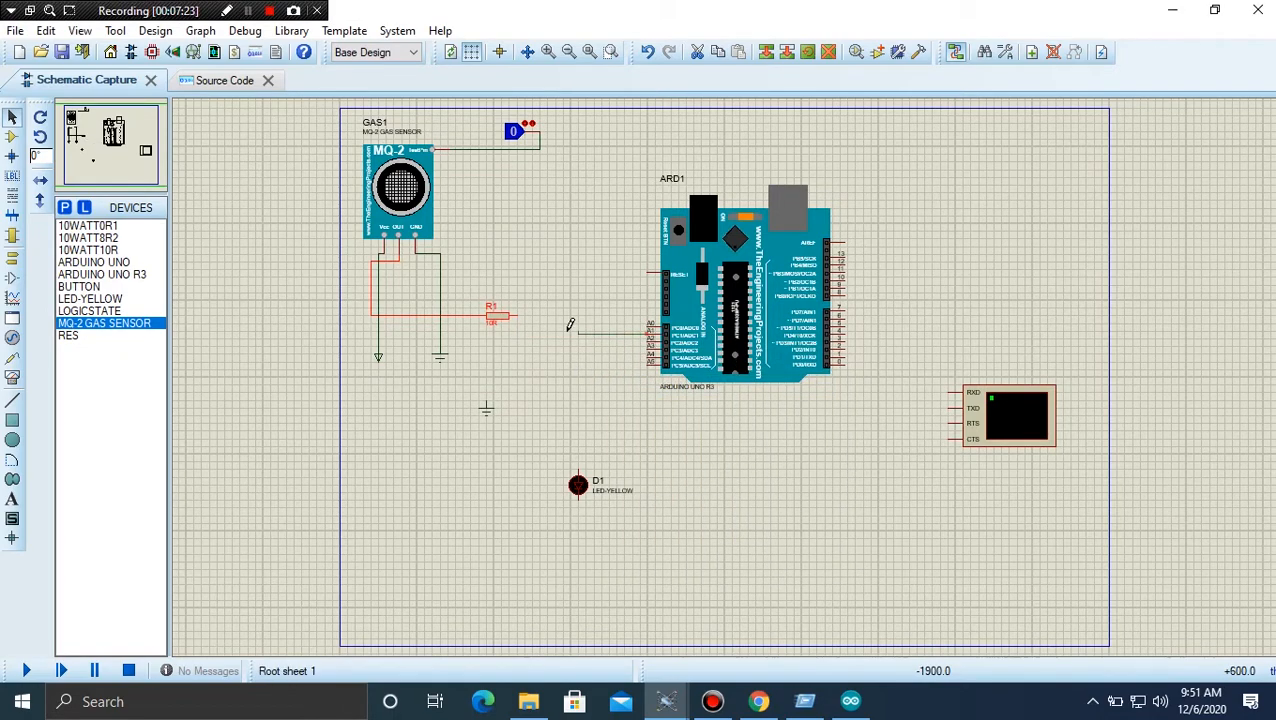
click(518, 316)
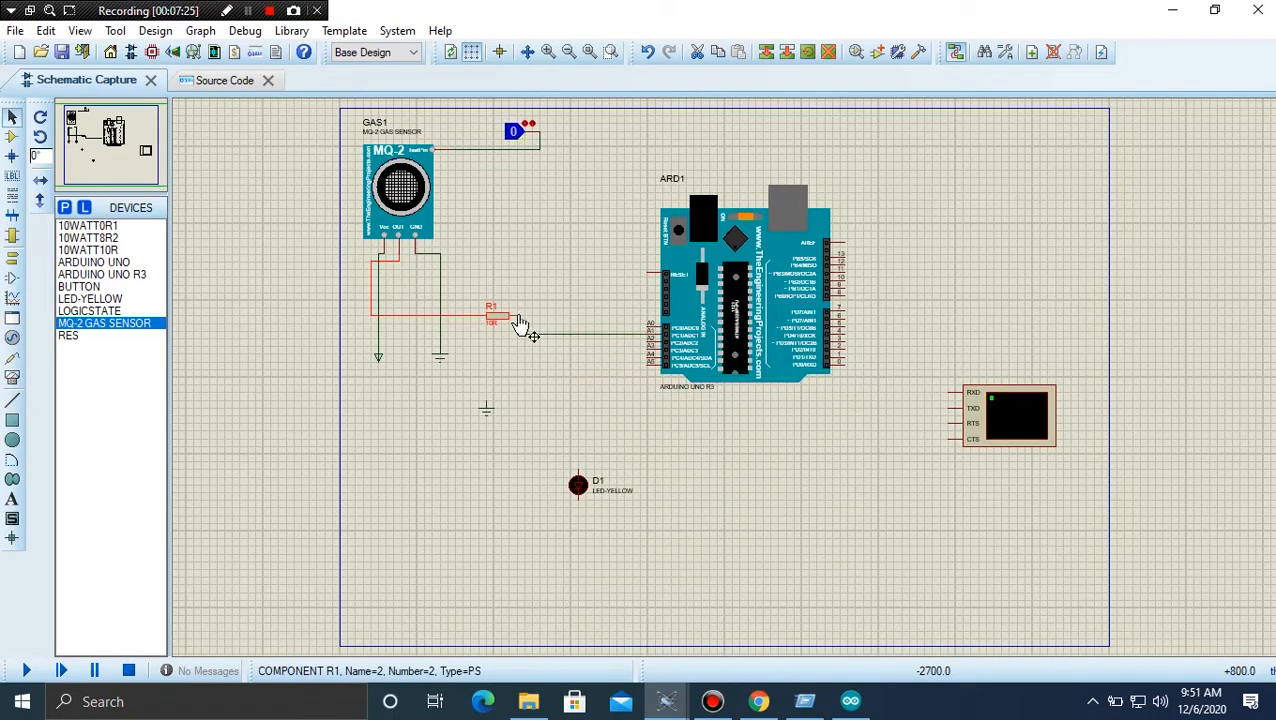
click(546, 378)
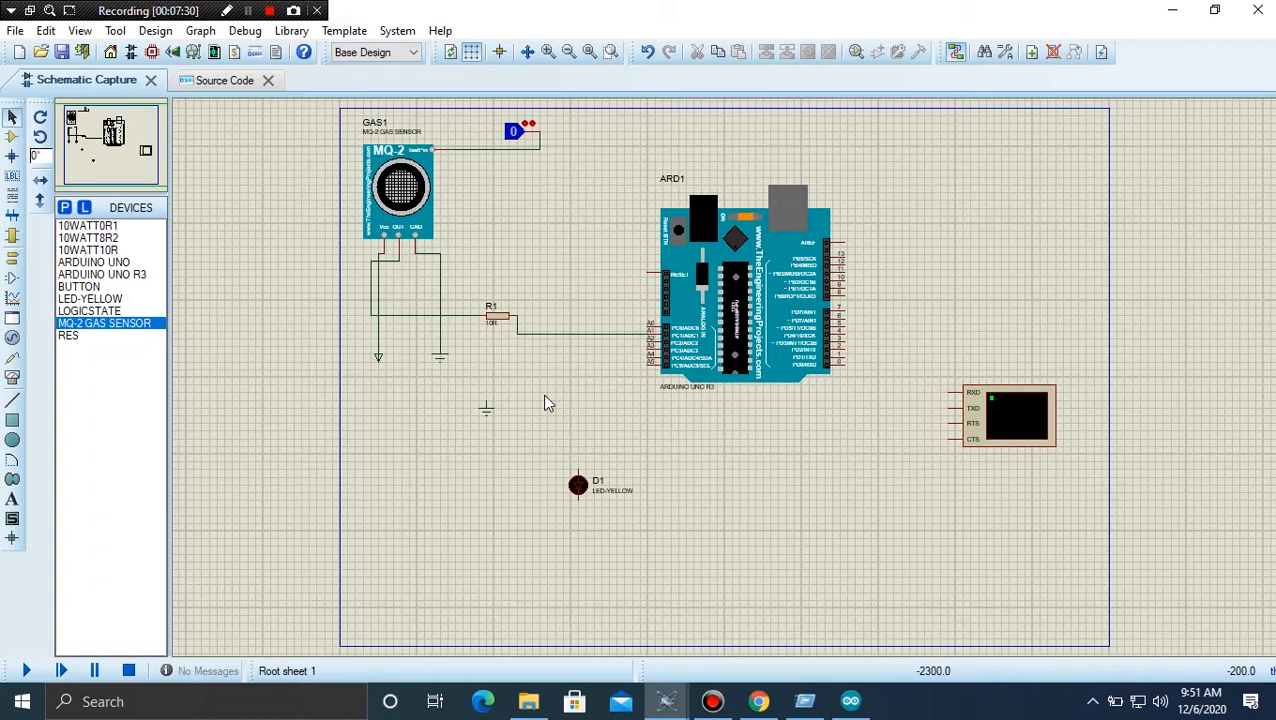
Move the Arduino down and slightly right, leaving a gap before the virtual terminal.
drag(749, 290, 783, 448)
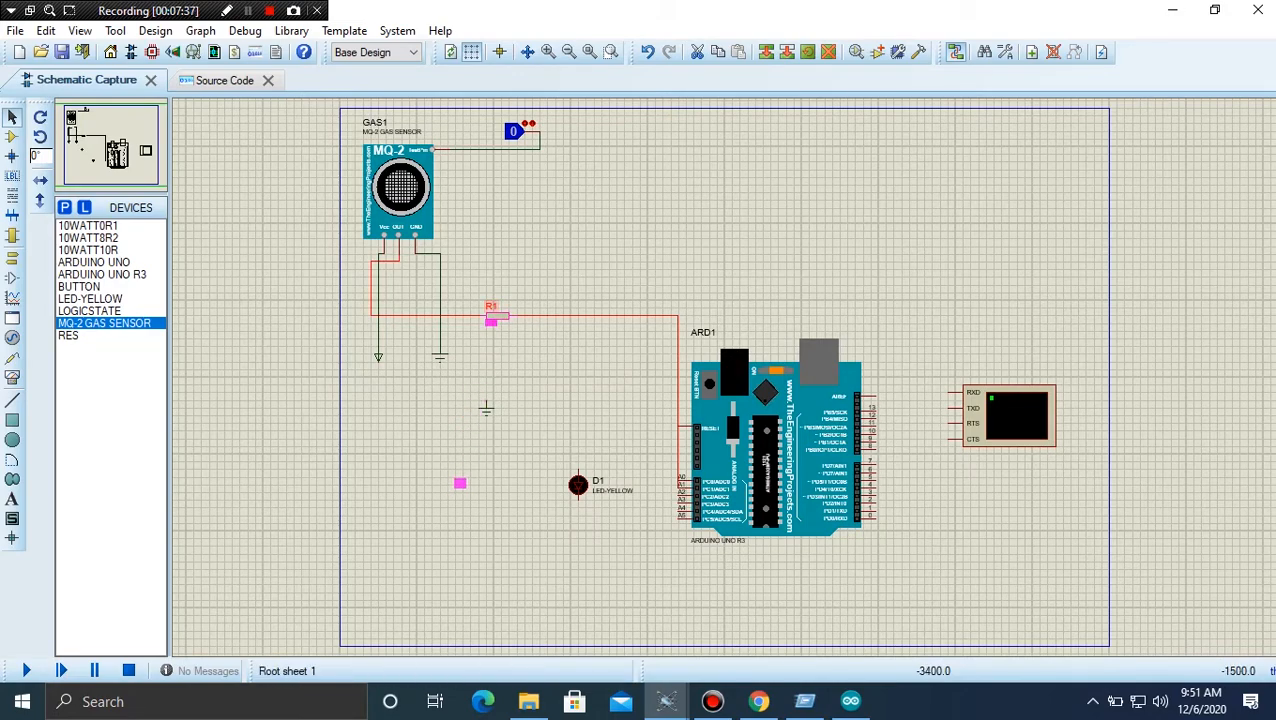
right_click(484, 395)
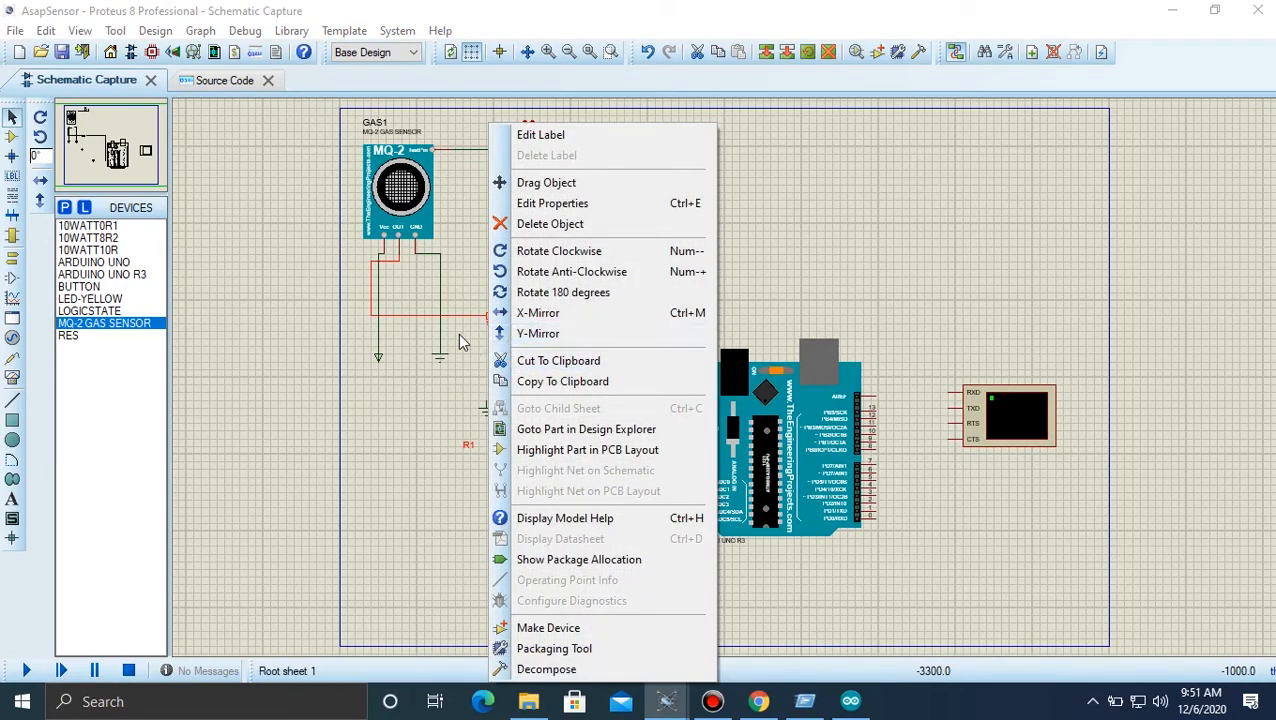
click(458, 384)
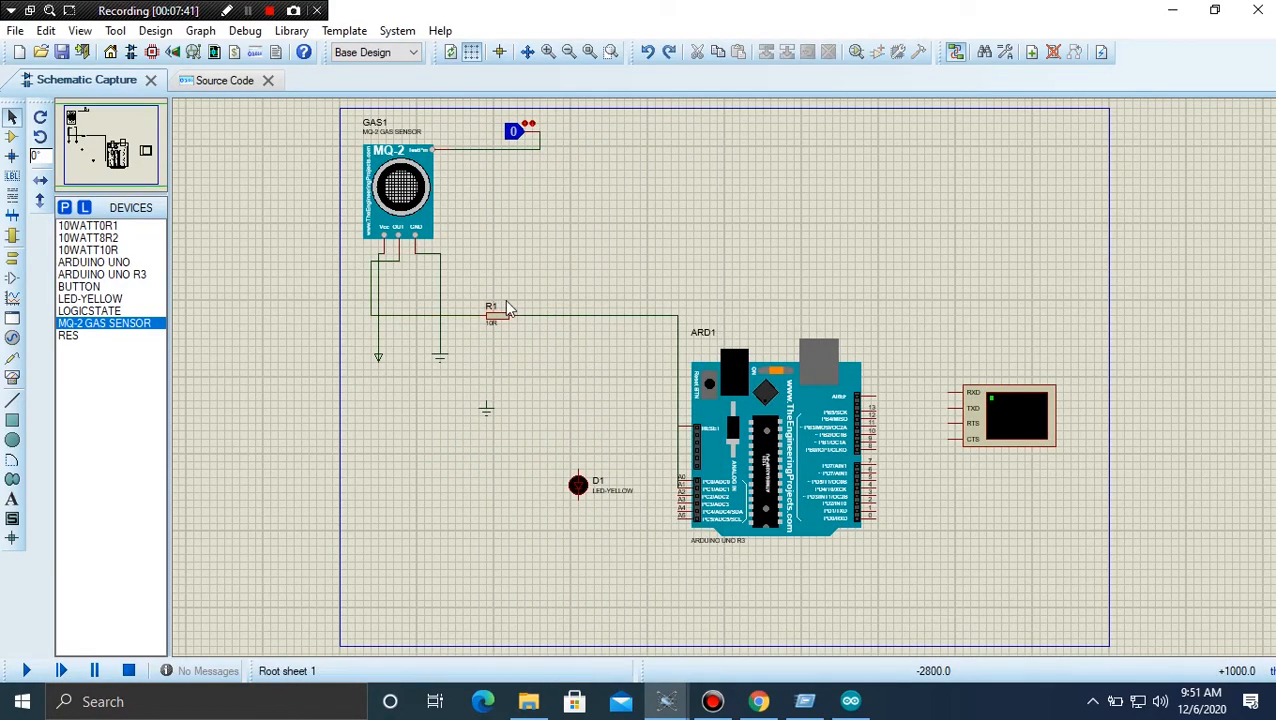
Move resistor R1 down and left below the ground terminals, and move LED D1 up above the Arduino.
drag(506, 325, 438, 484)
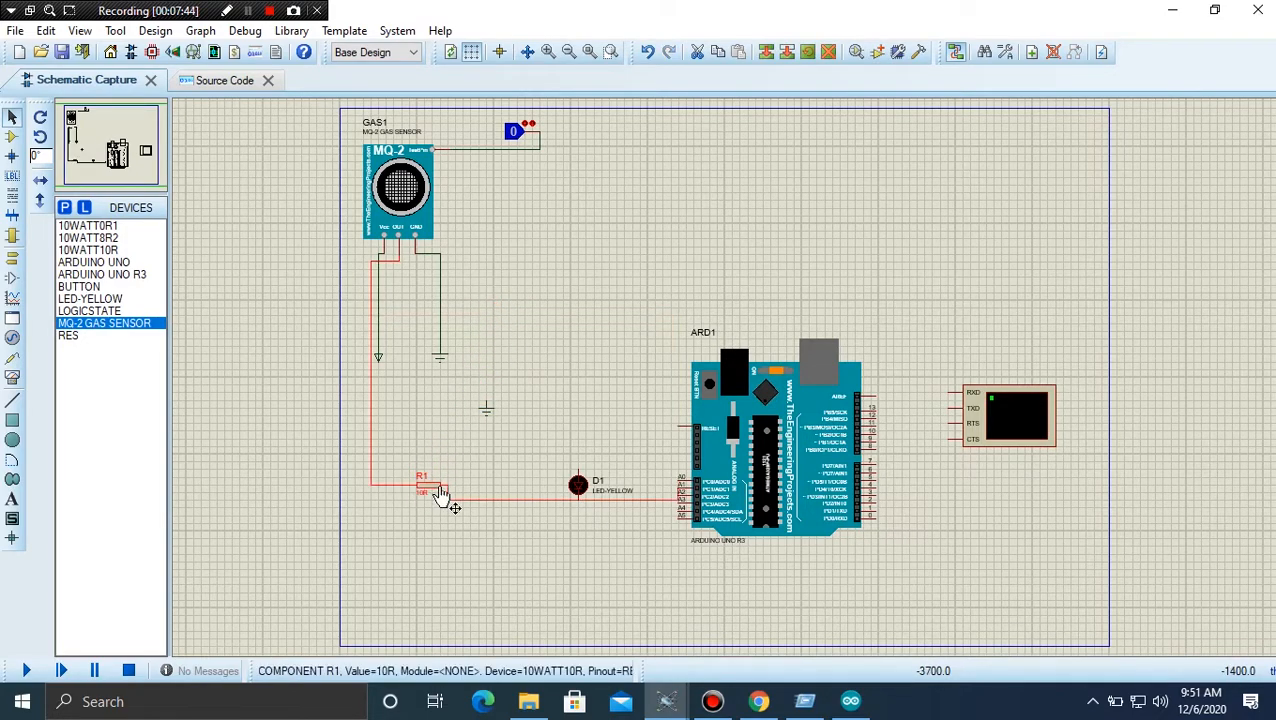
click(570, 512)
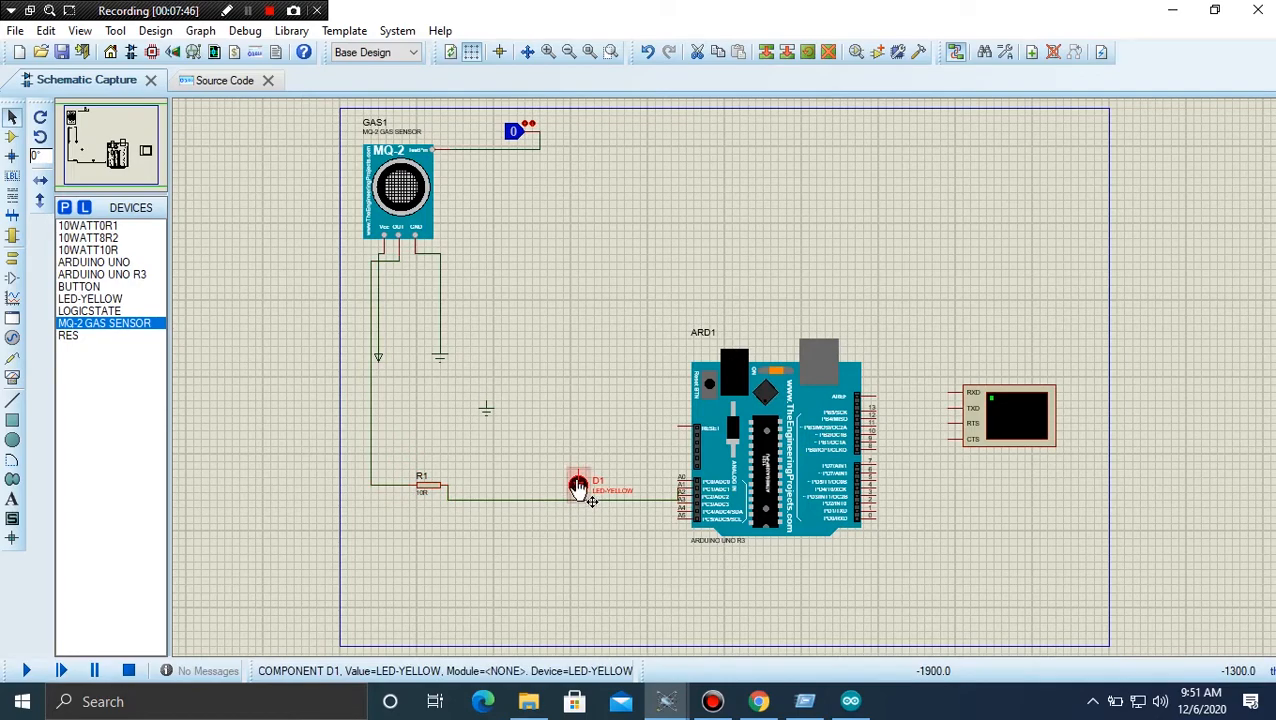
drag(581, 488, 647, 240)
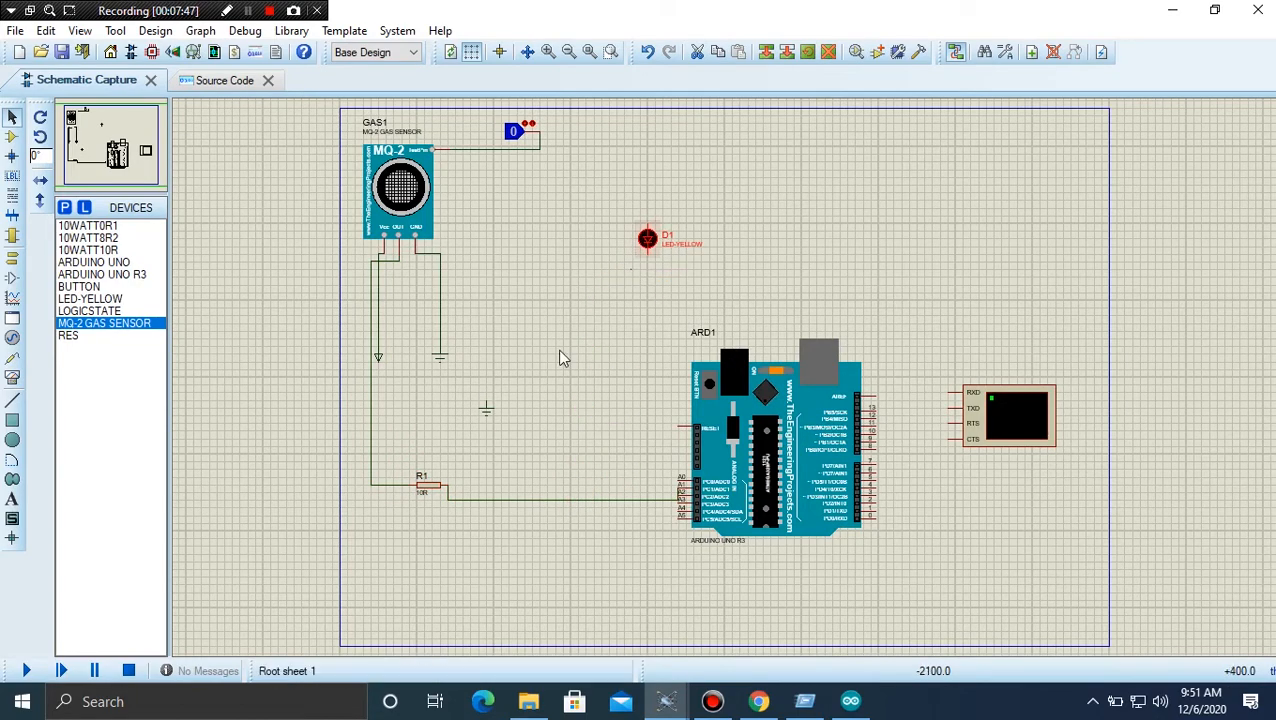
Delete both wires attached to resistor R1, to the Arduino and to the gas sensor's OUT pin.
click(426, 495)
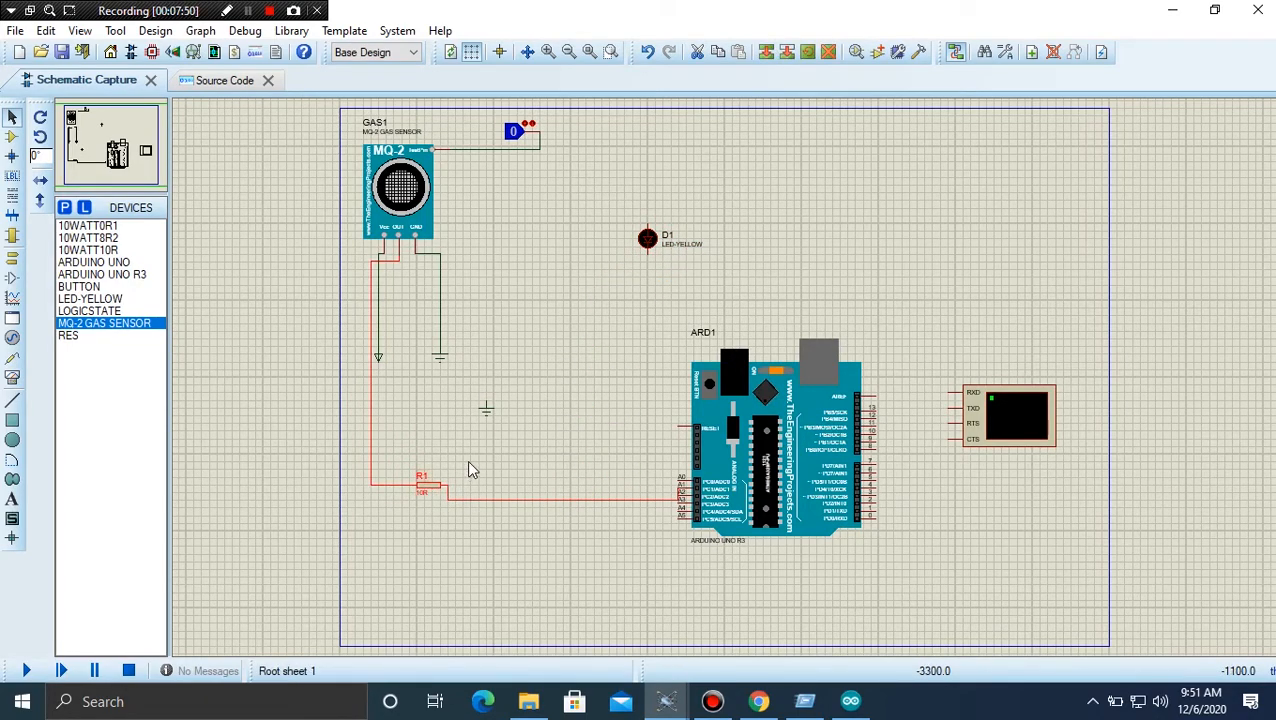
double_click(526, 497)
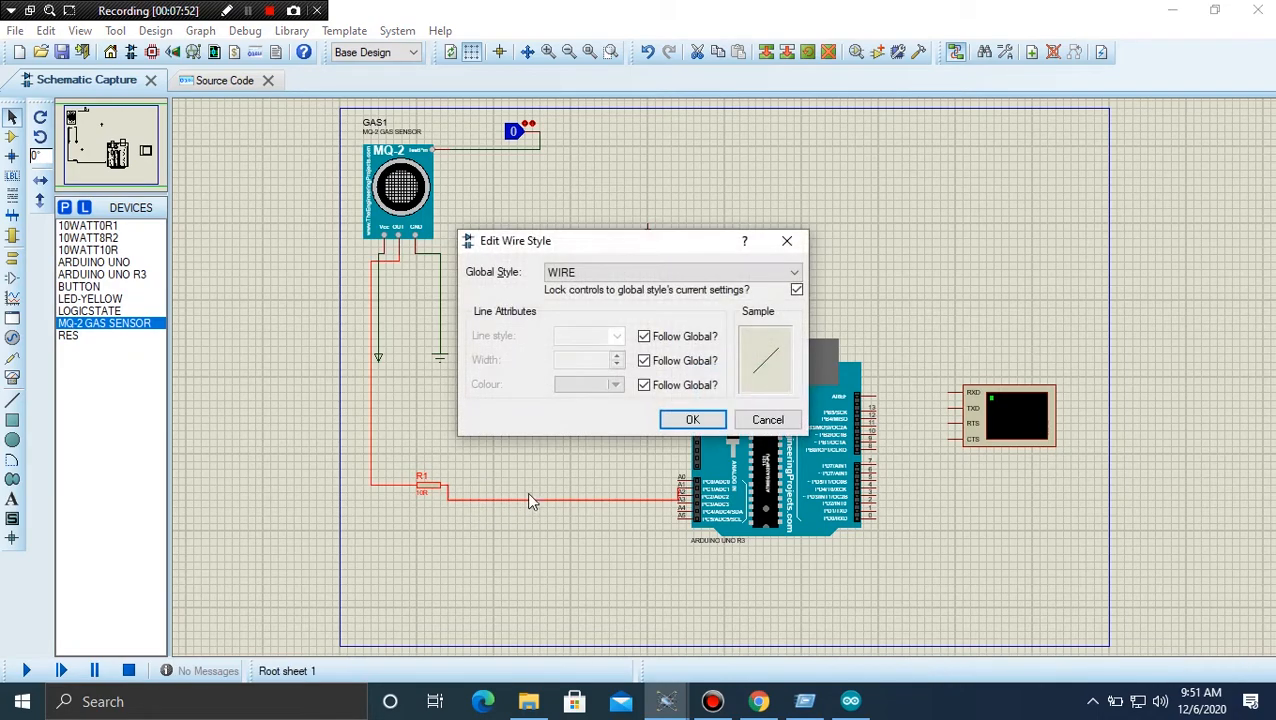
click(763, 418)
right_click(546, 497)
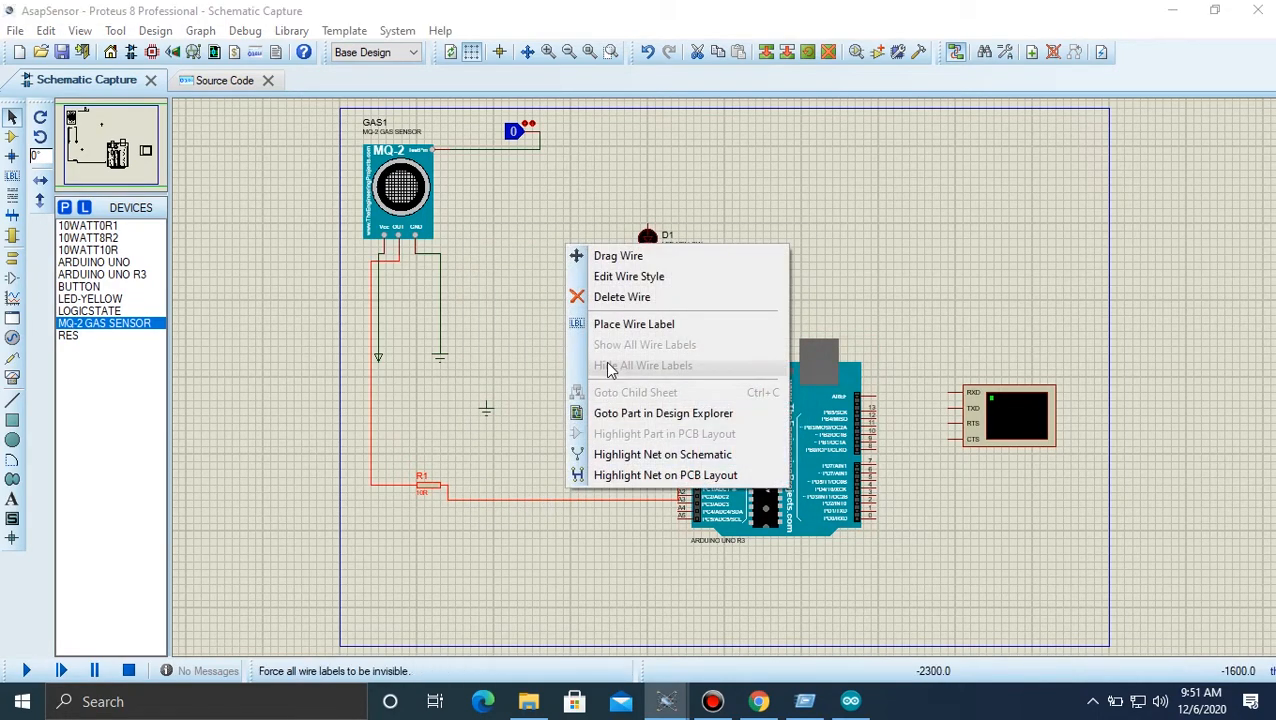
click(605, 296)
right_click(373, 418)
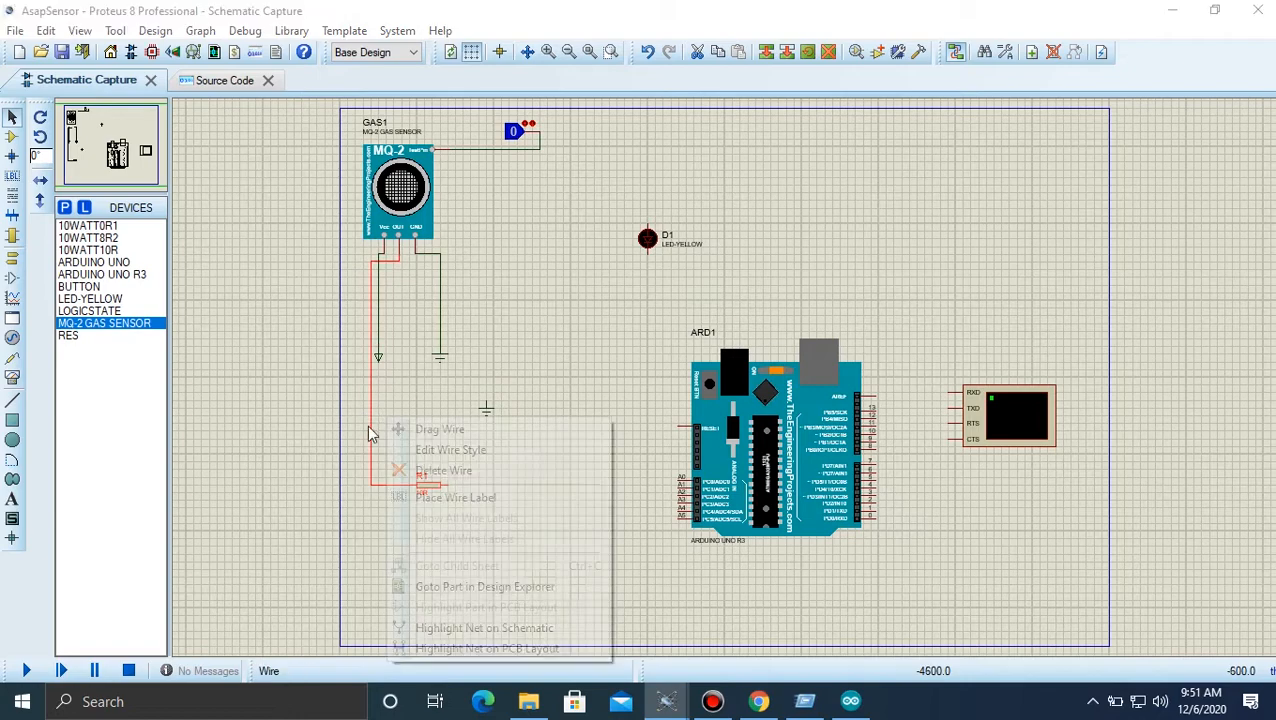
click(430, 470)
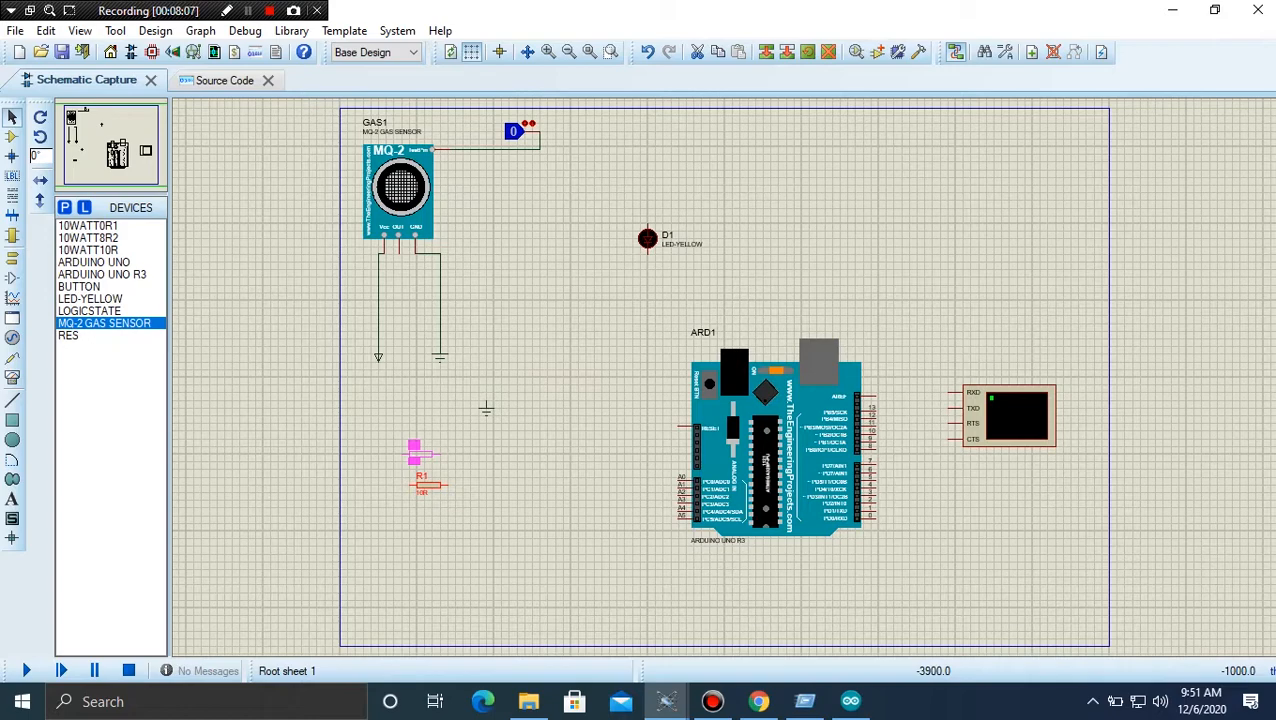
Move resistor R1 slightly up and wire it between the gas sensor's OUT pin and the Arduino's analog pin A1.
drag(414, 452, 414, 453)
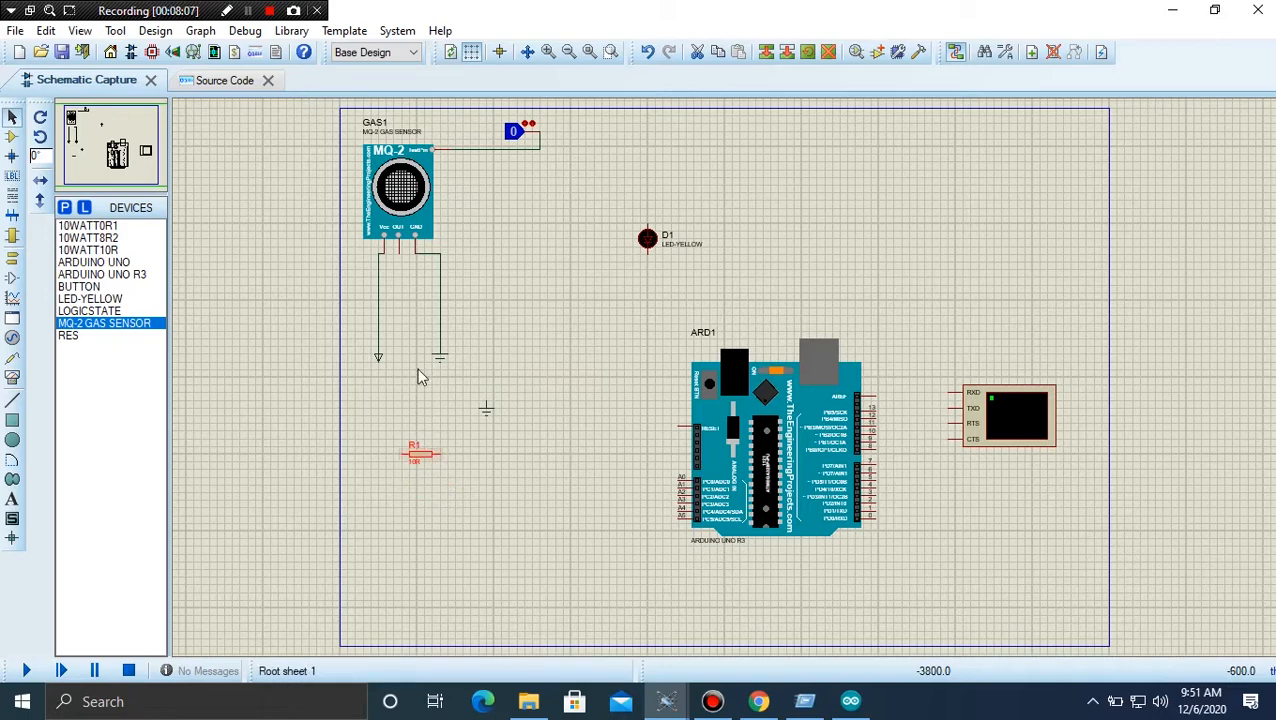
click(399, 250)
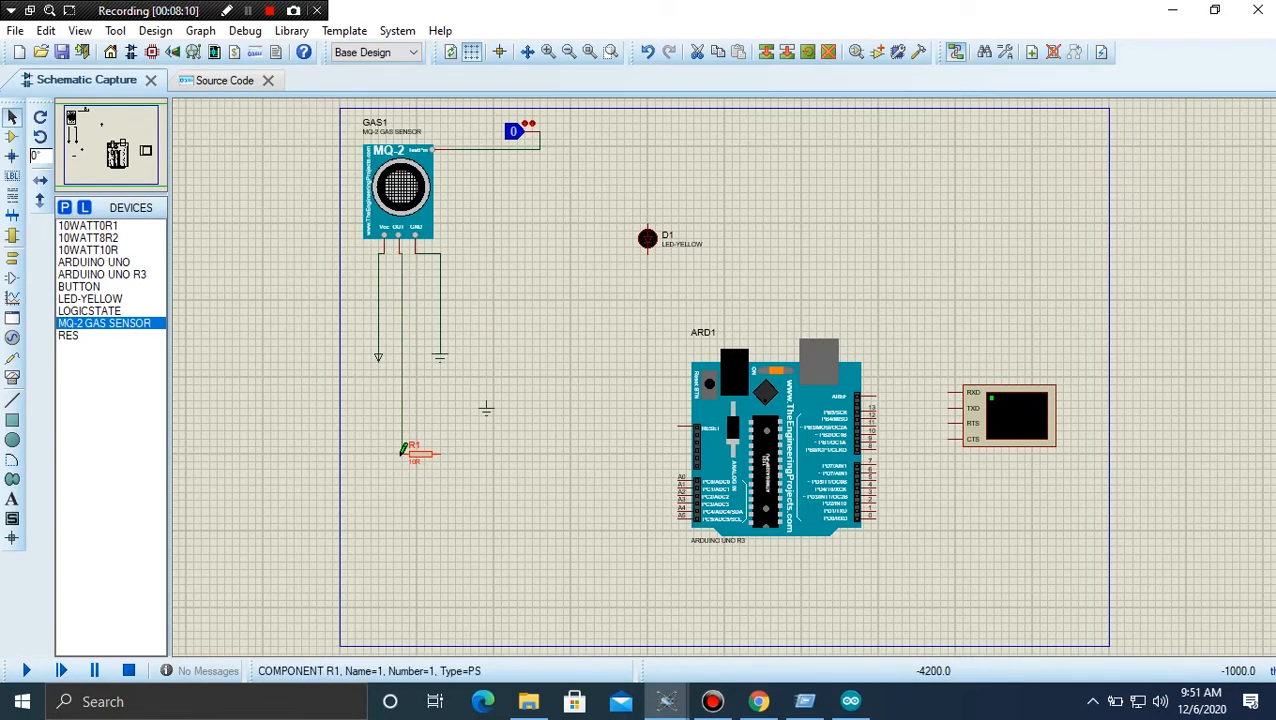
click(407, 449)
click(680, 488)
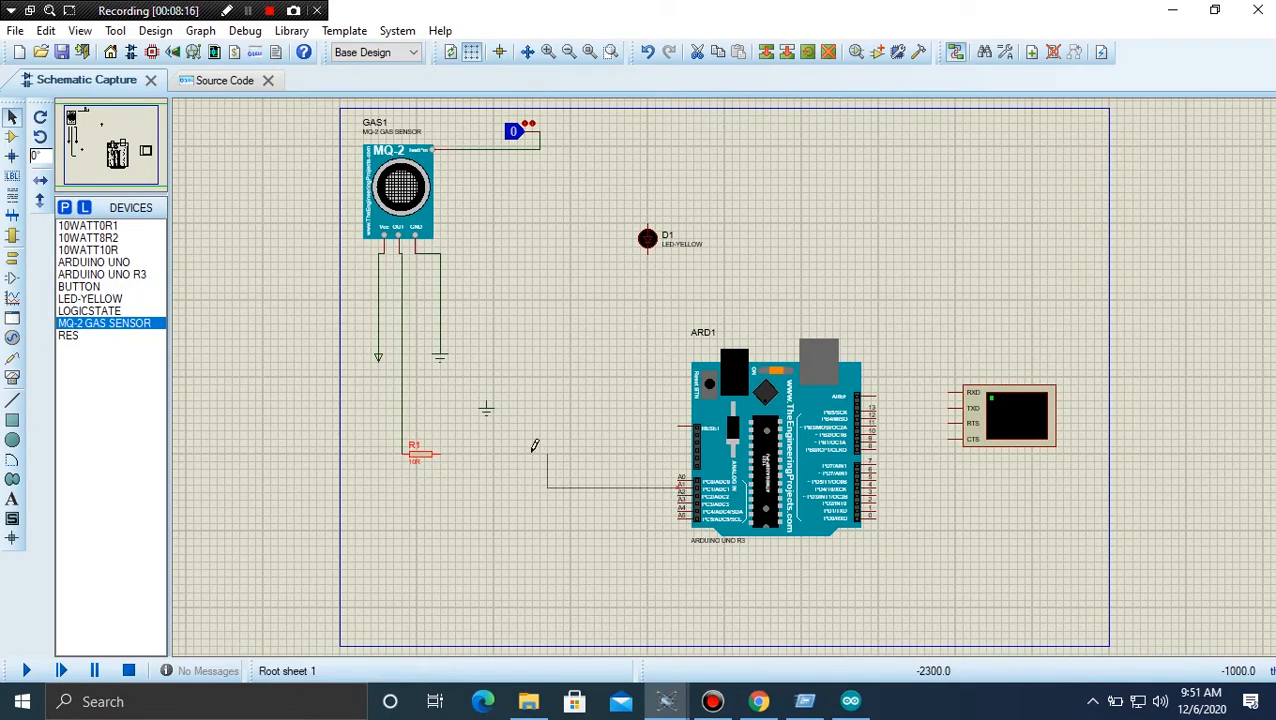
click(439, 456)
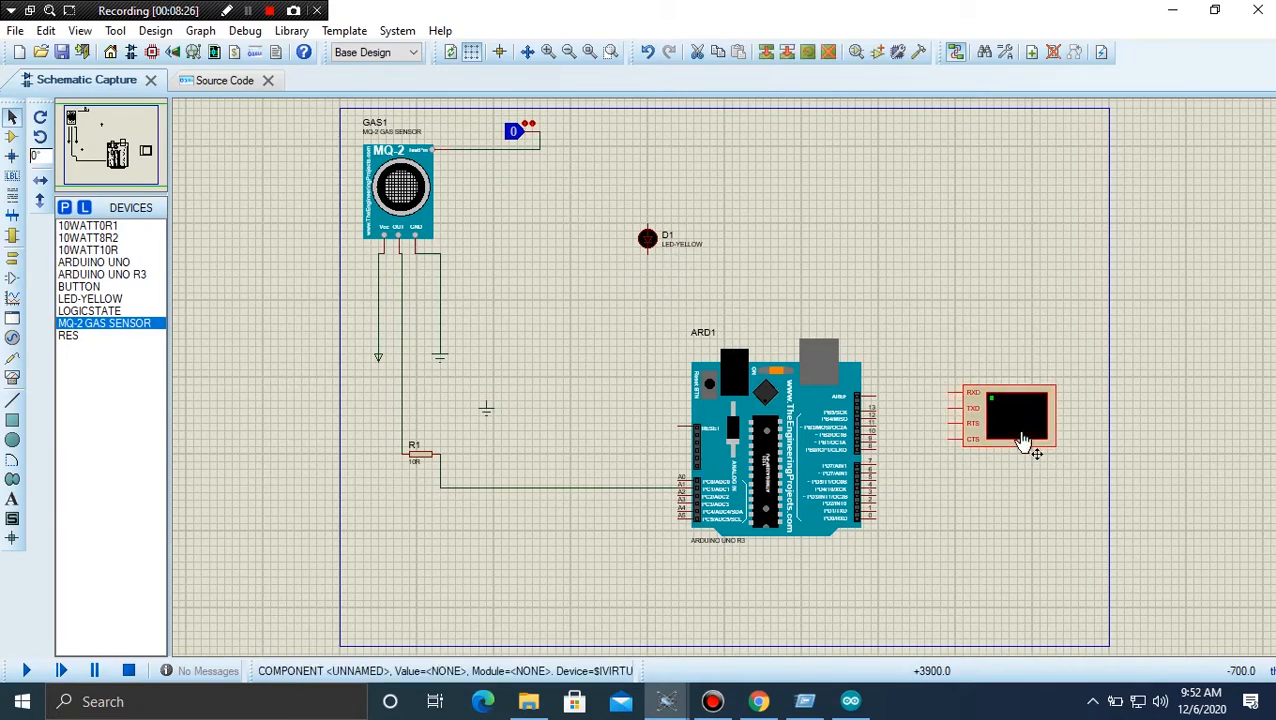
Move the virtual terminal down and place LED D1 above it beside the Arduino's digital pins, rotated anti-clockwise.
drag(1022, 441, 1038, 556)
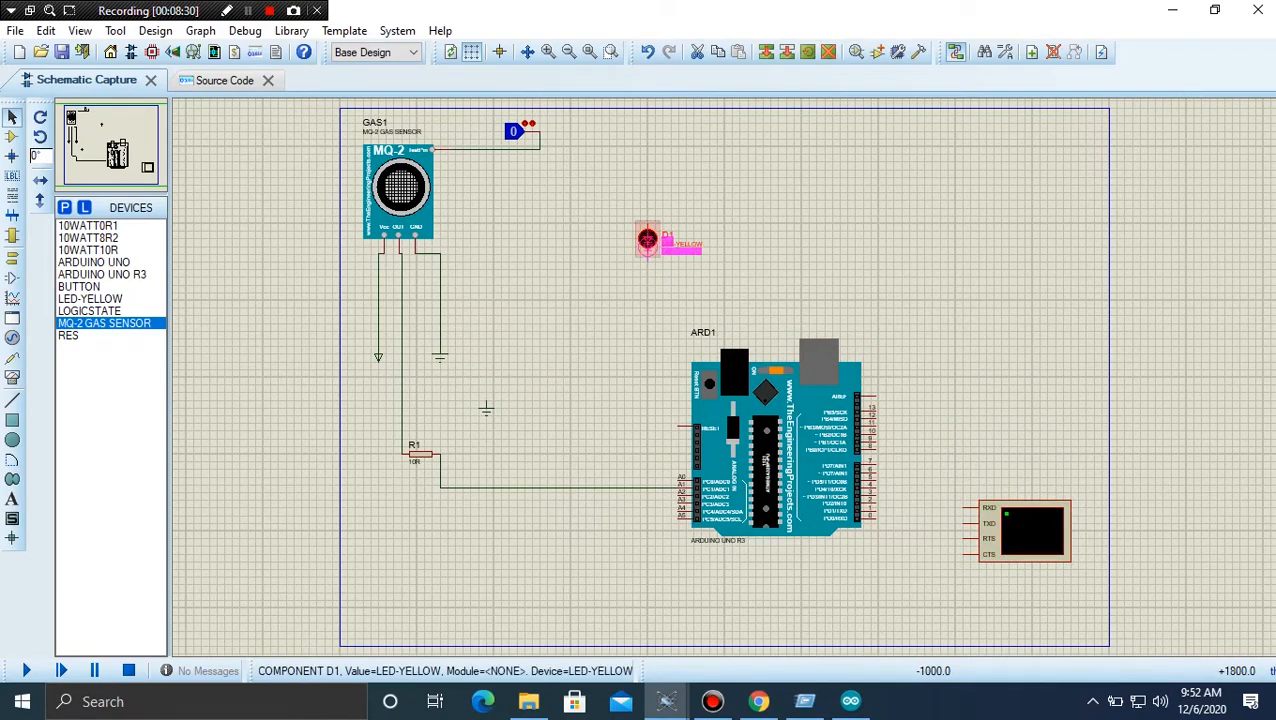
drag(647, 240, 973, 431)
right_click(970, 430)
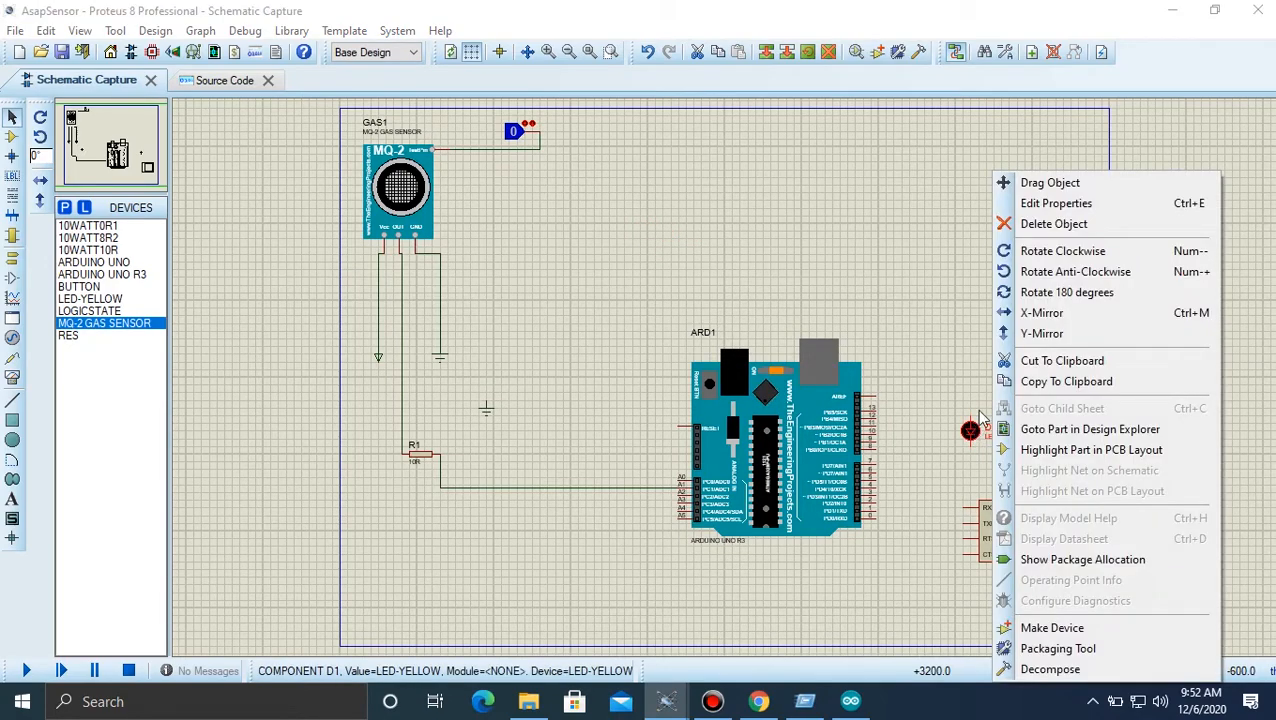
click(1038, 271)
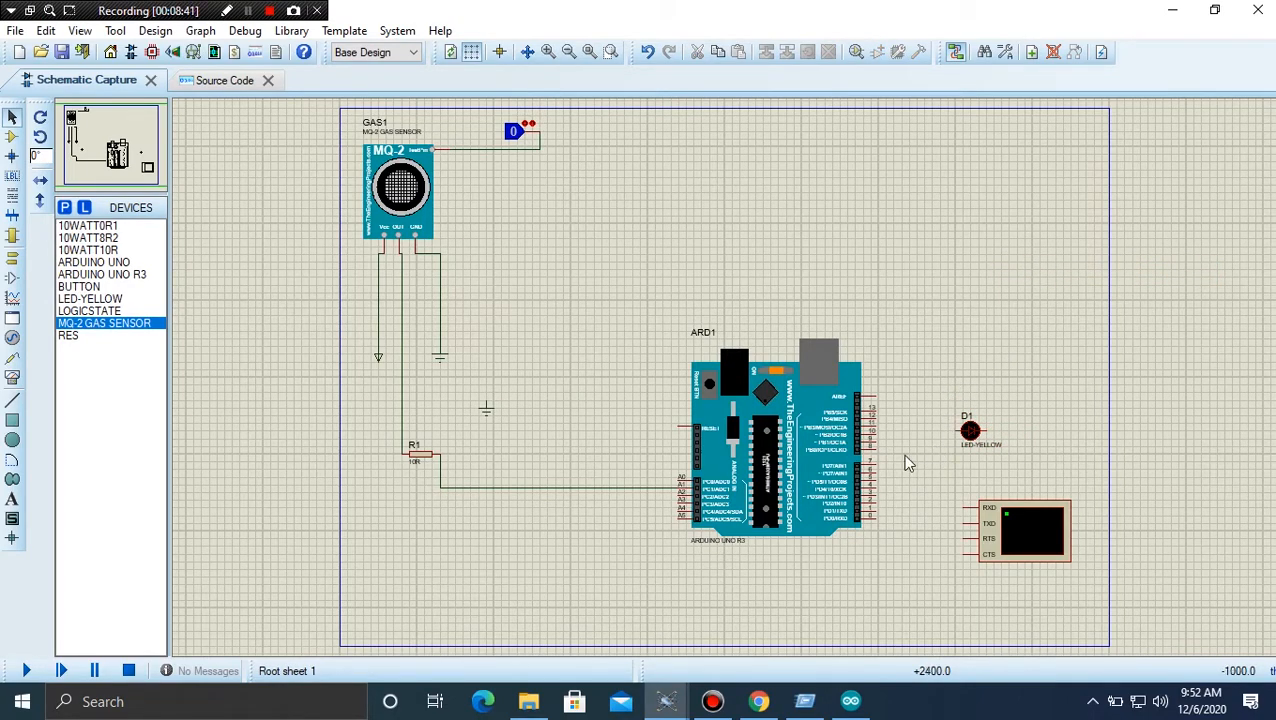
Wire Arduino pin 10 to LED D1's anode and Arduino pin 0 to the virtual terminal's TXD pin.
click(877, 433)
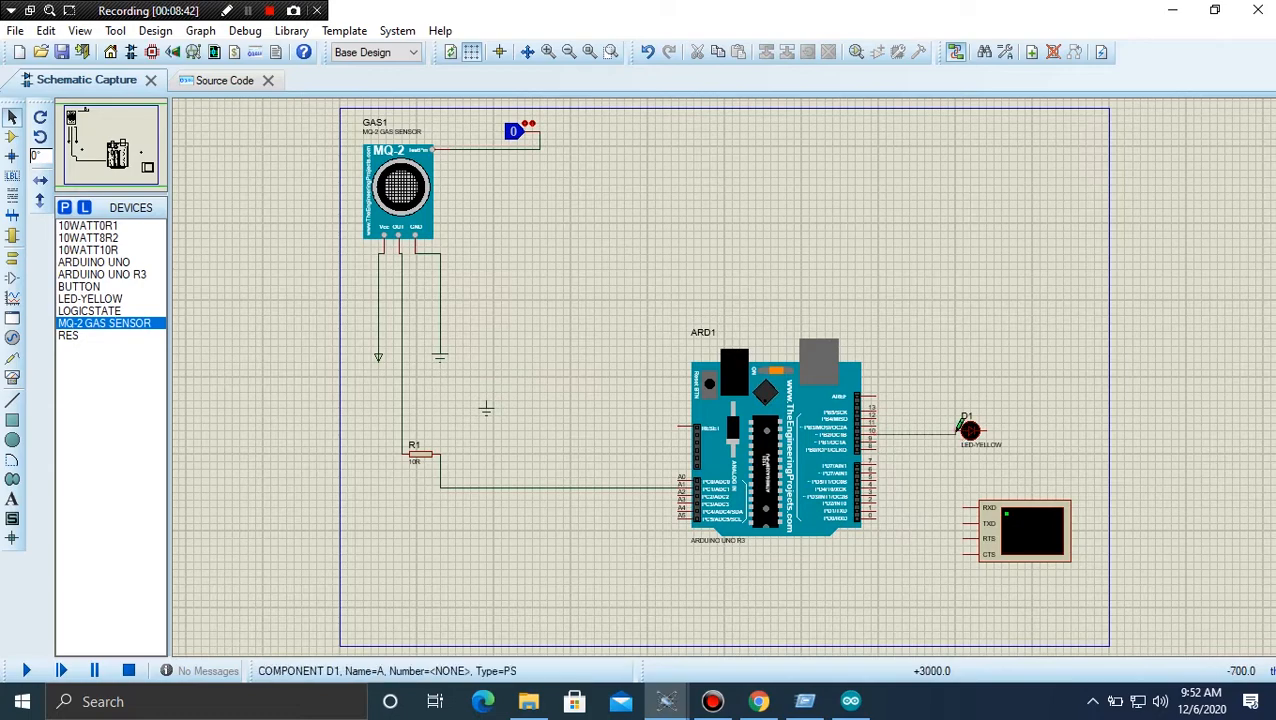
click(876, 518)
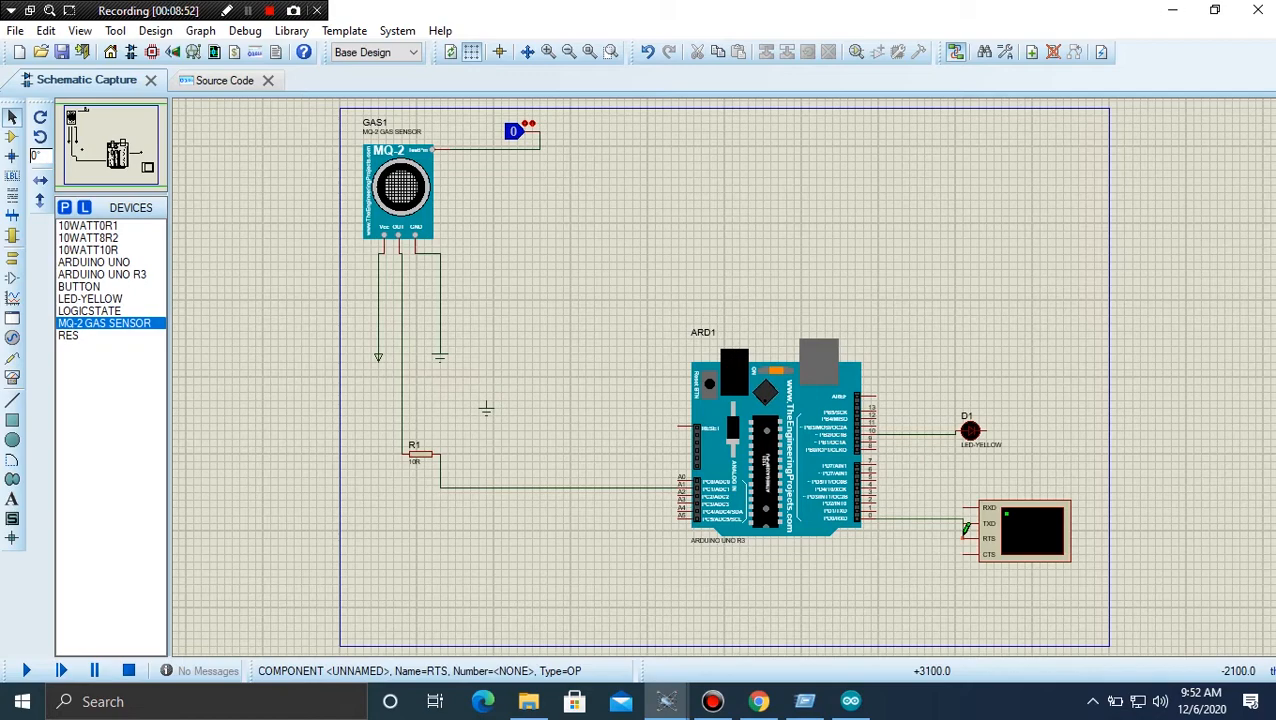
click(967, 519)
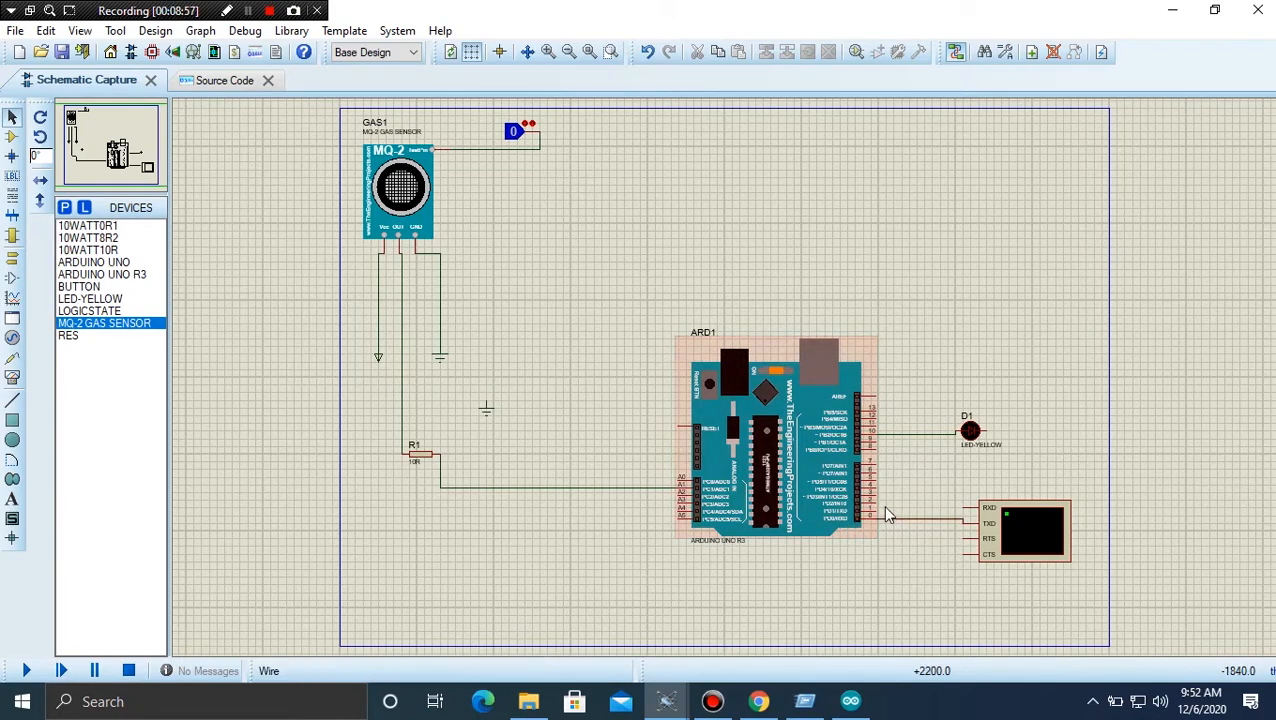
Wire Arduino pin 1 to the virtual terminal's RXD pin.
click(878, 515)
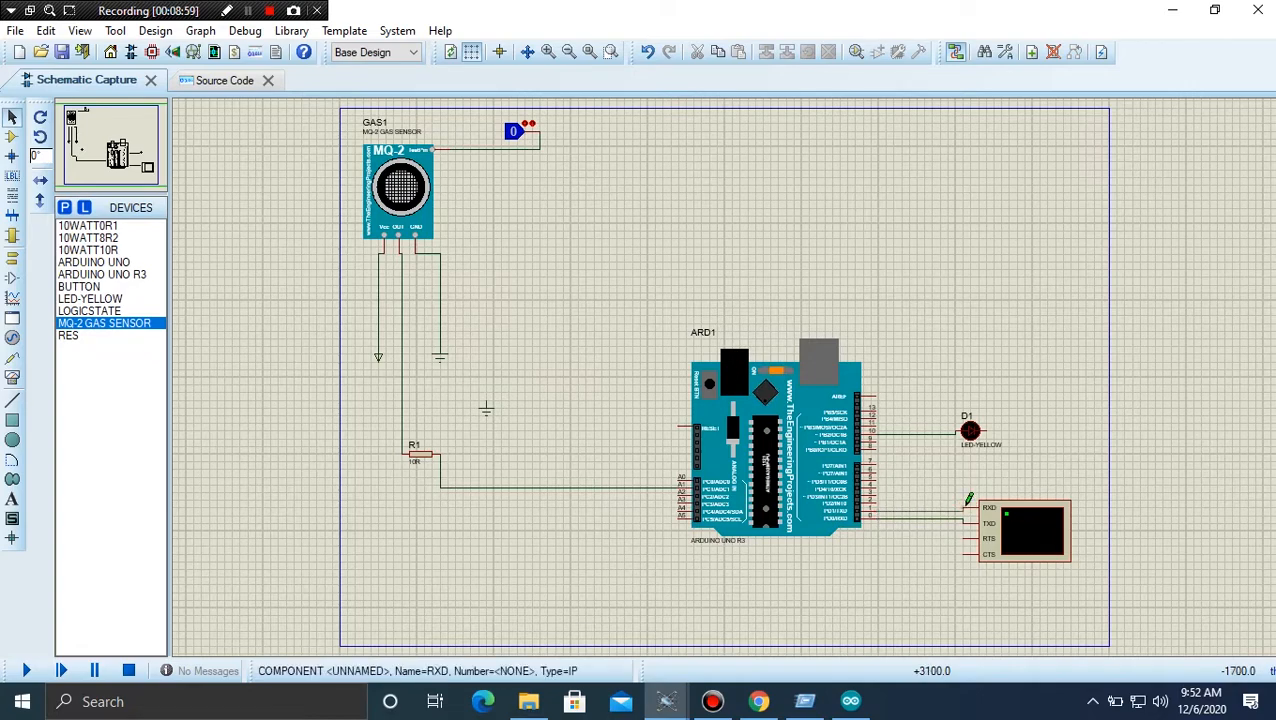
click(965, 507)
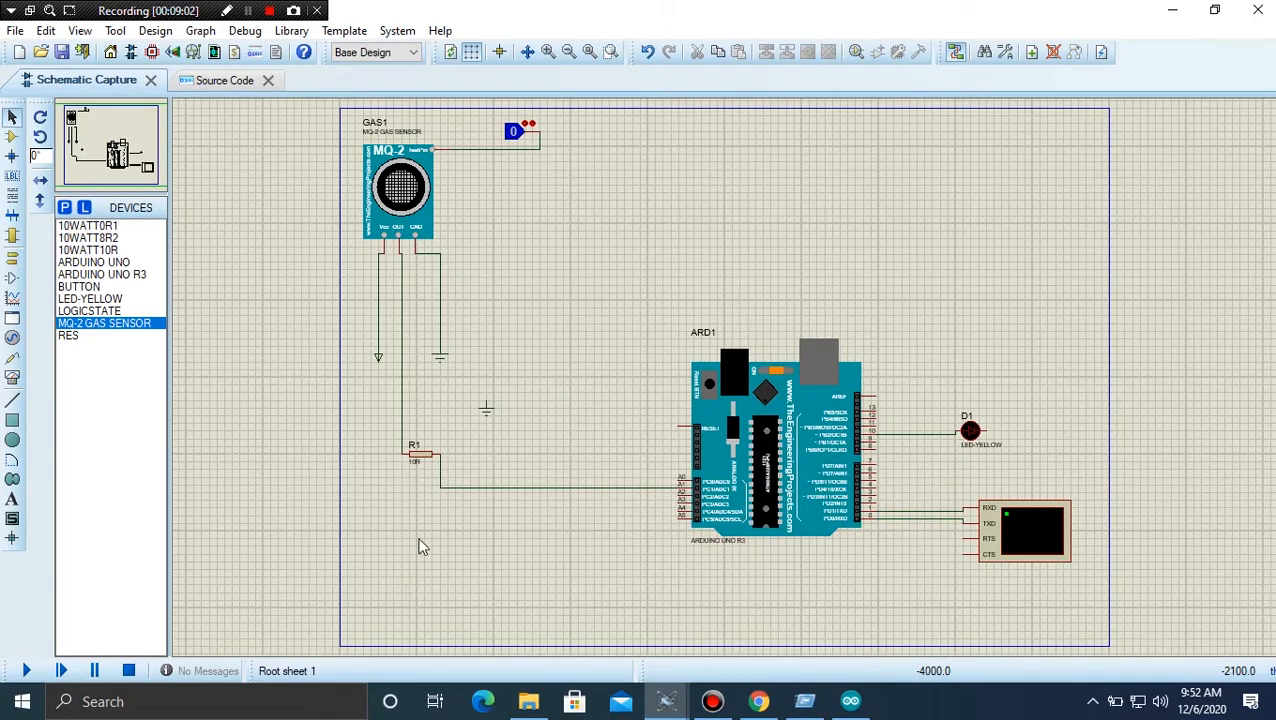
Move the spare ground terminal beside LED D1 and wire the LED's cathode to it.
click(496, 415)
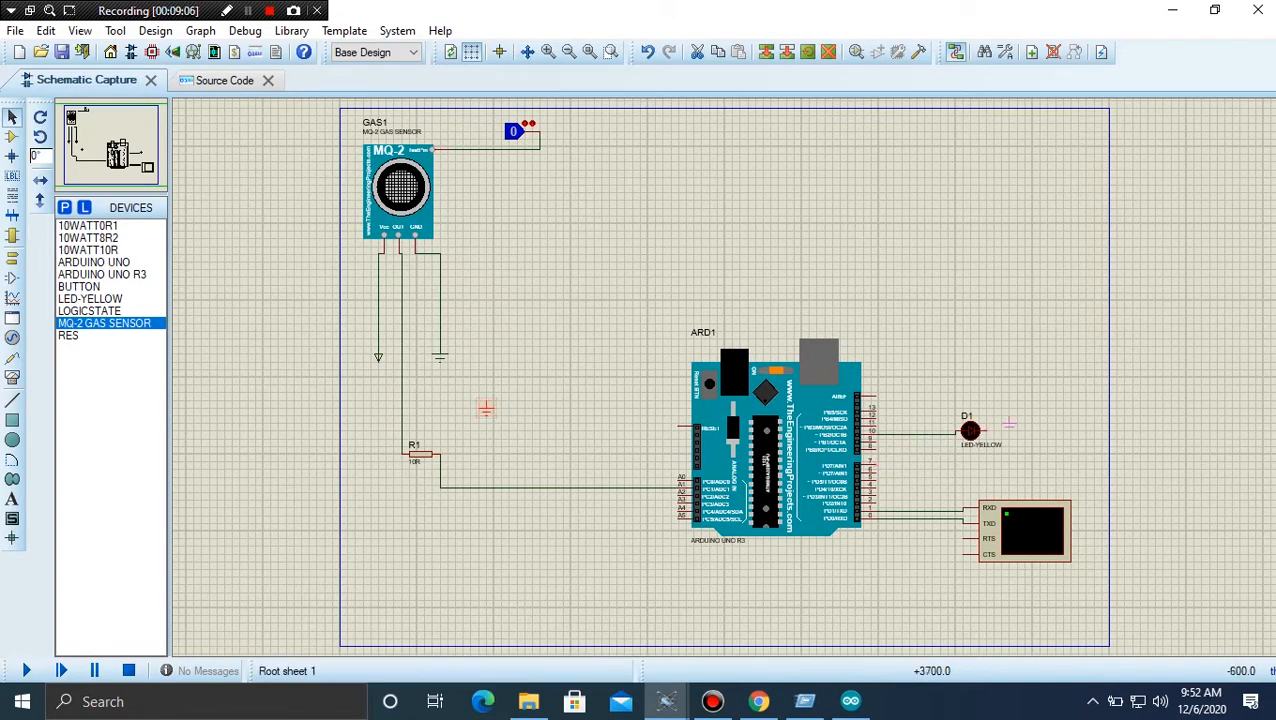
drag(1012, 424, 1043, 457)
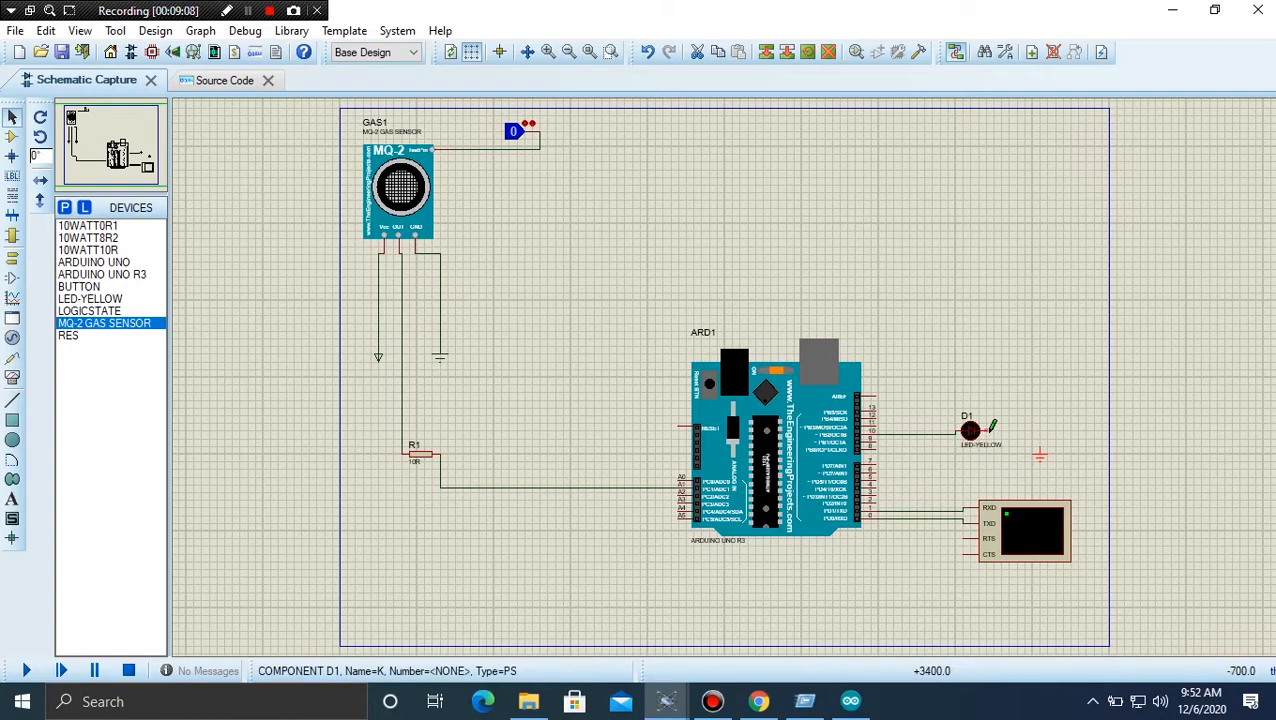
click(988, 431)
click(1040, 454)
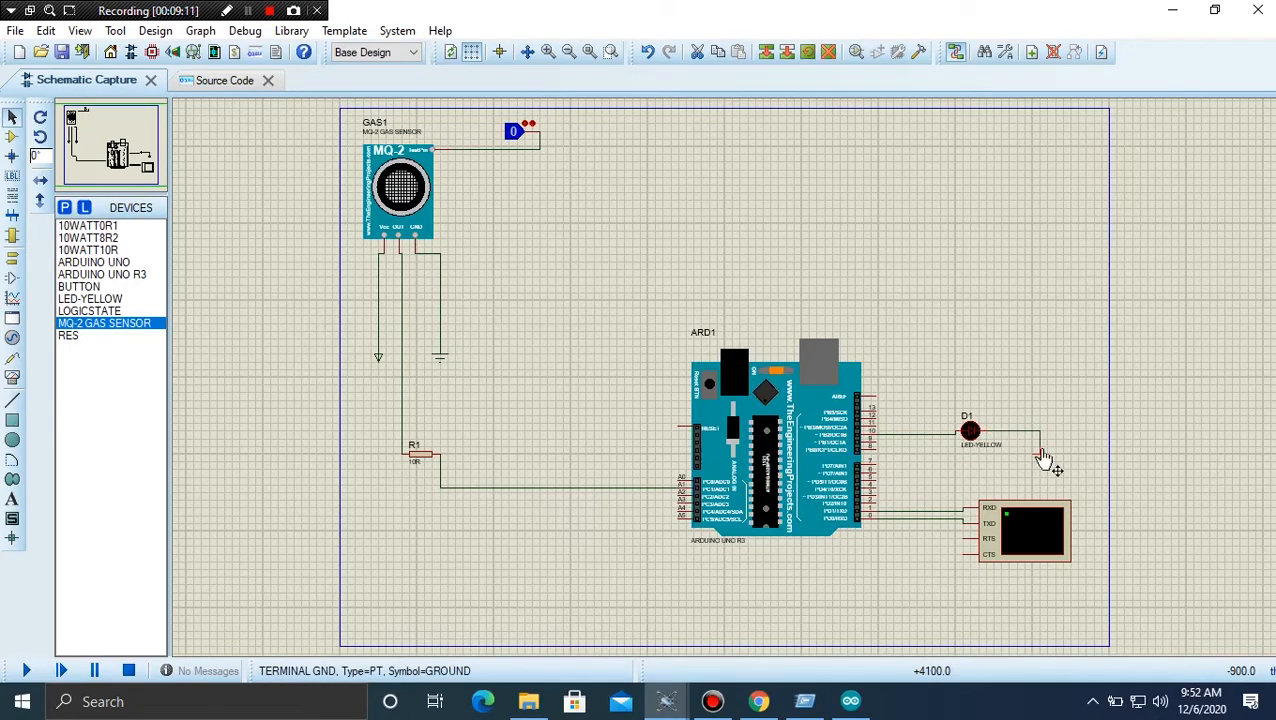
click(930, 307)
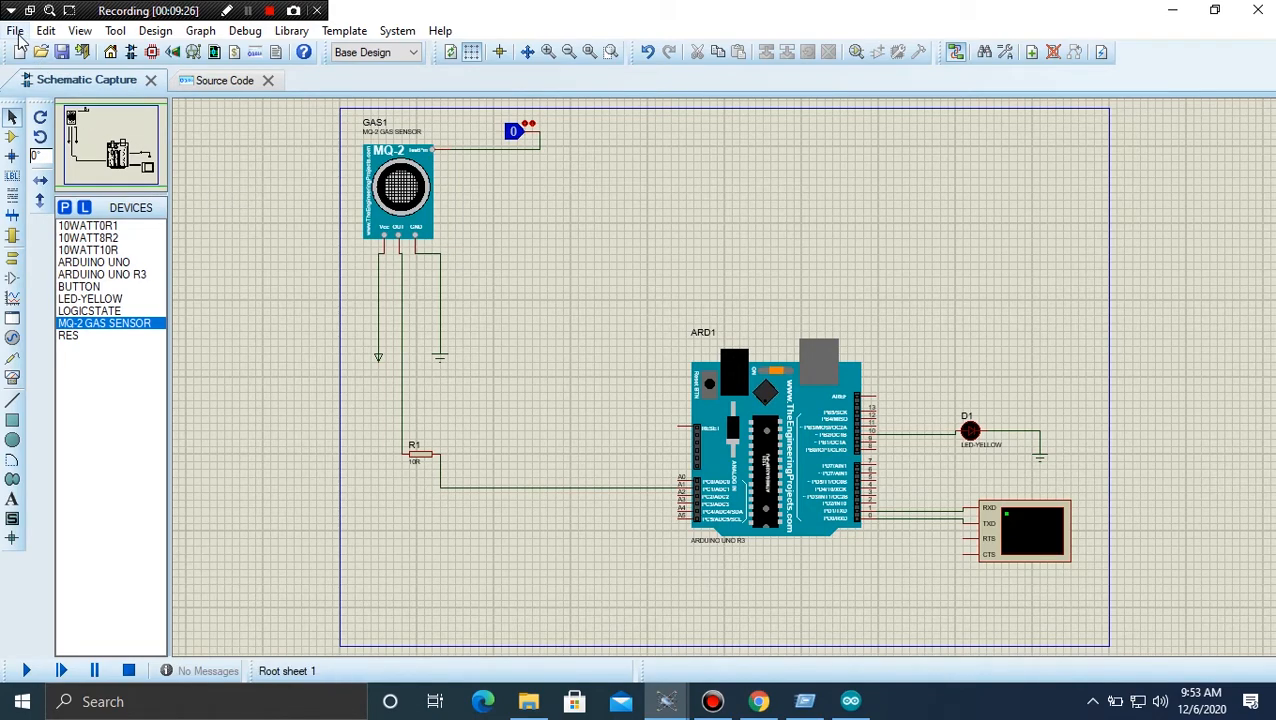
Load GasSensorTEP.HEX from the LIBRARY folder as the MQ-2 gas sensor's program file.
double_click(392, 207)
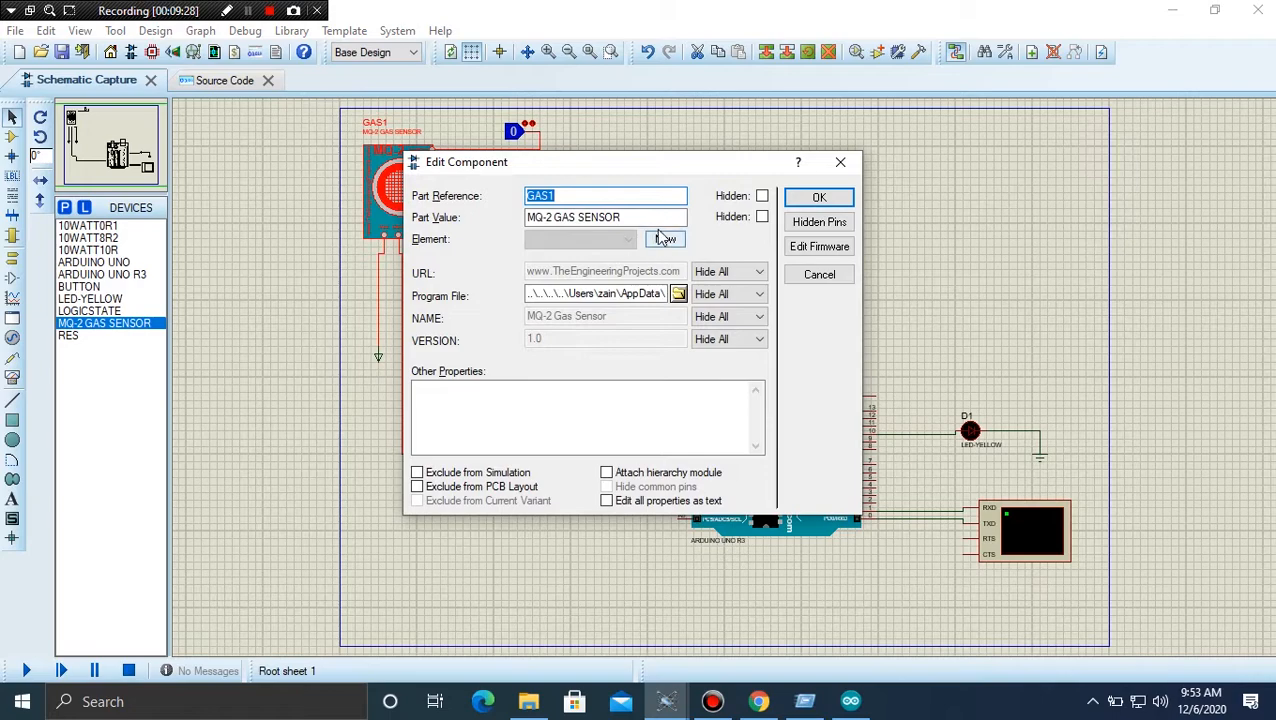
click(665, 295)
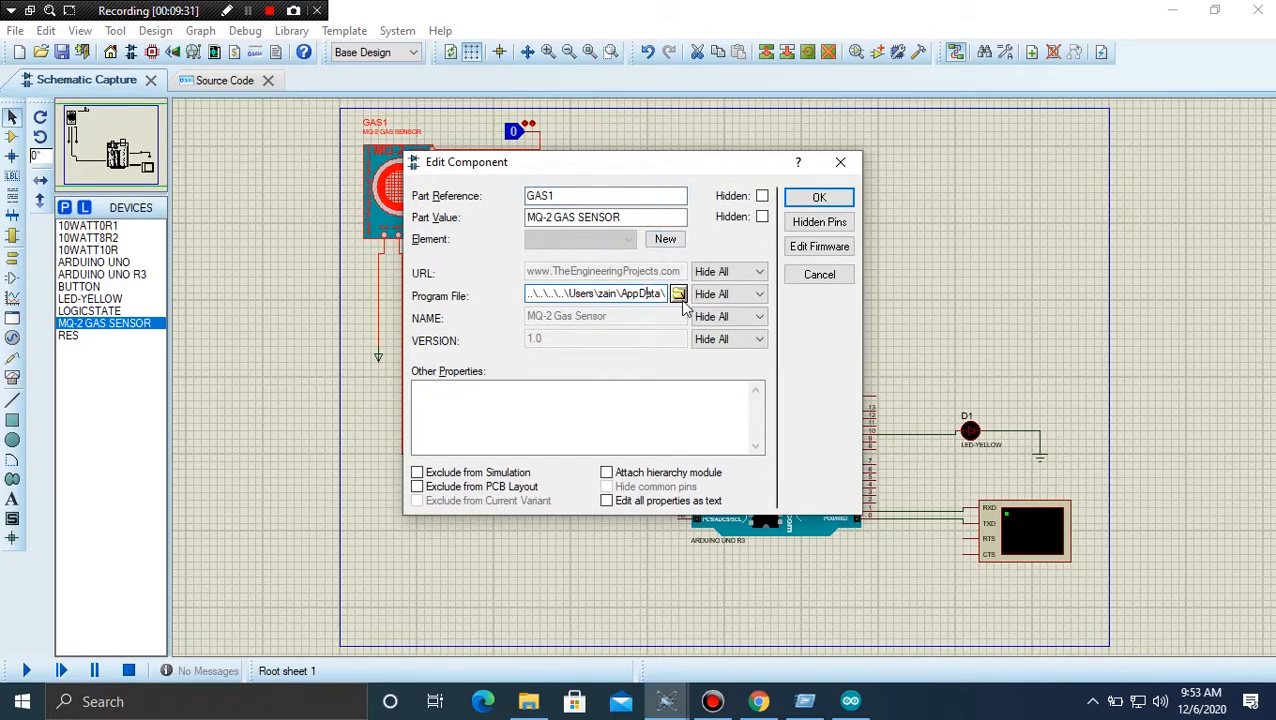
key(ctrl+a)
key(BackSpace)
click(677, 296)
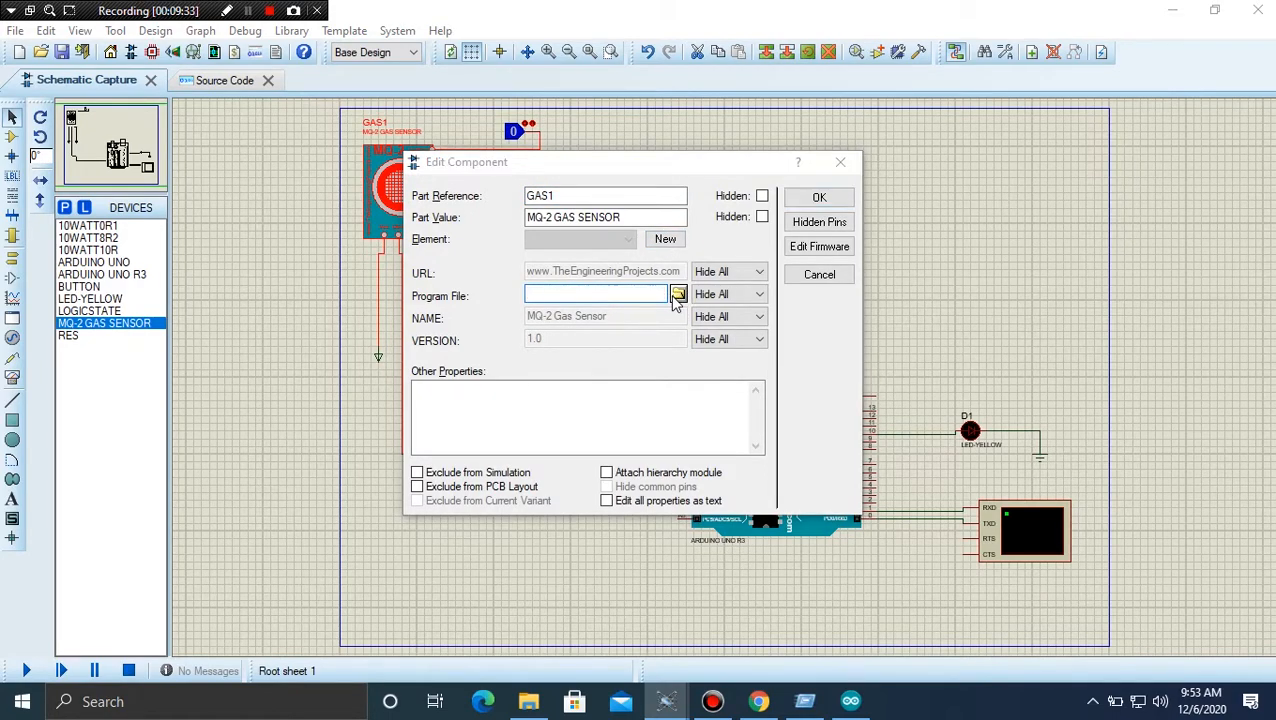
click(563, 232)
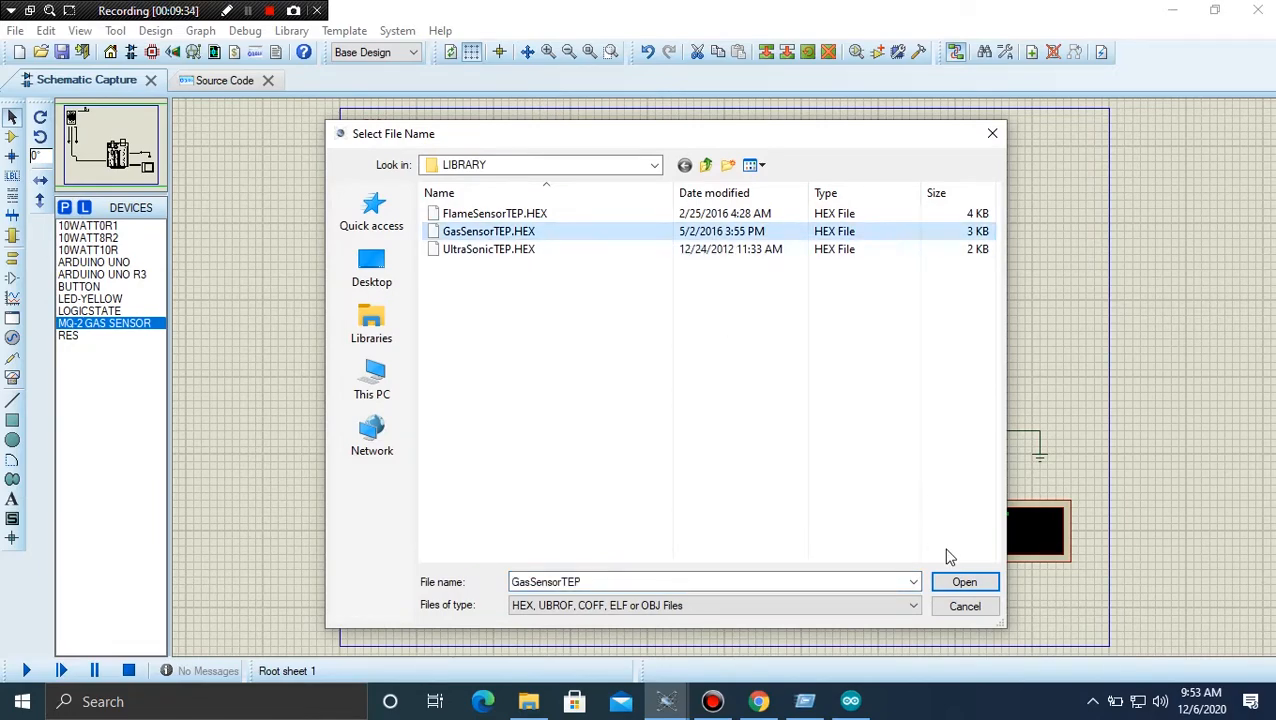
click(954, 583)
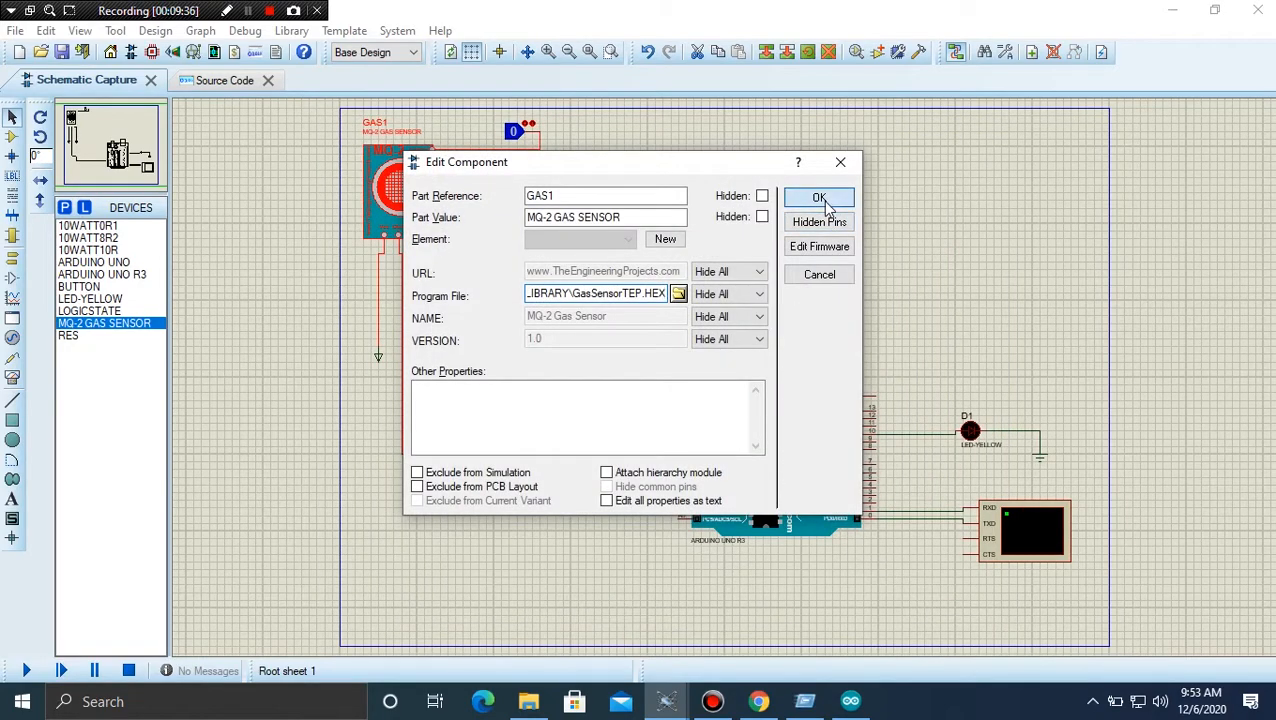
click(821, 197)
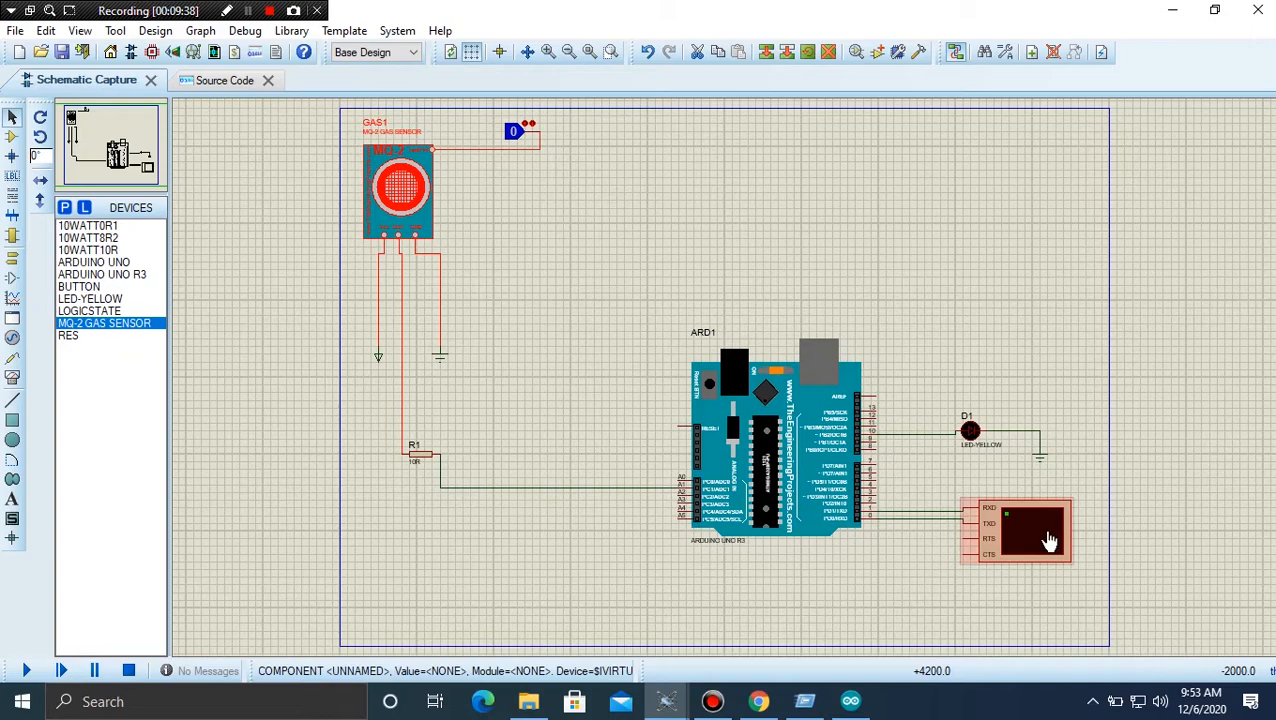
double_click(812, 490)
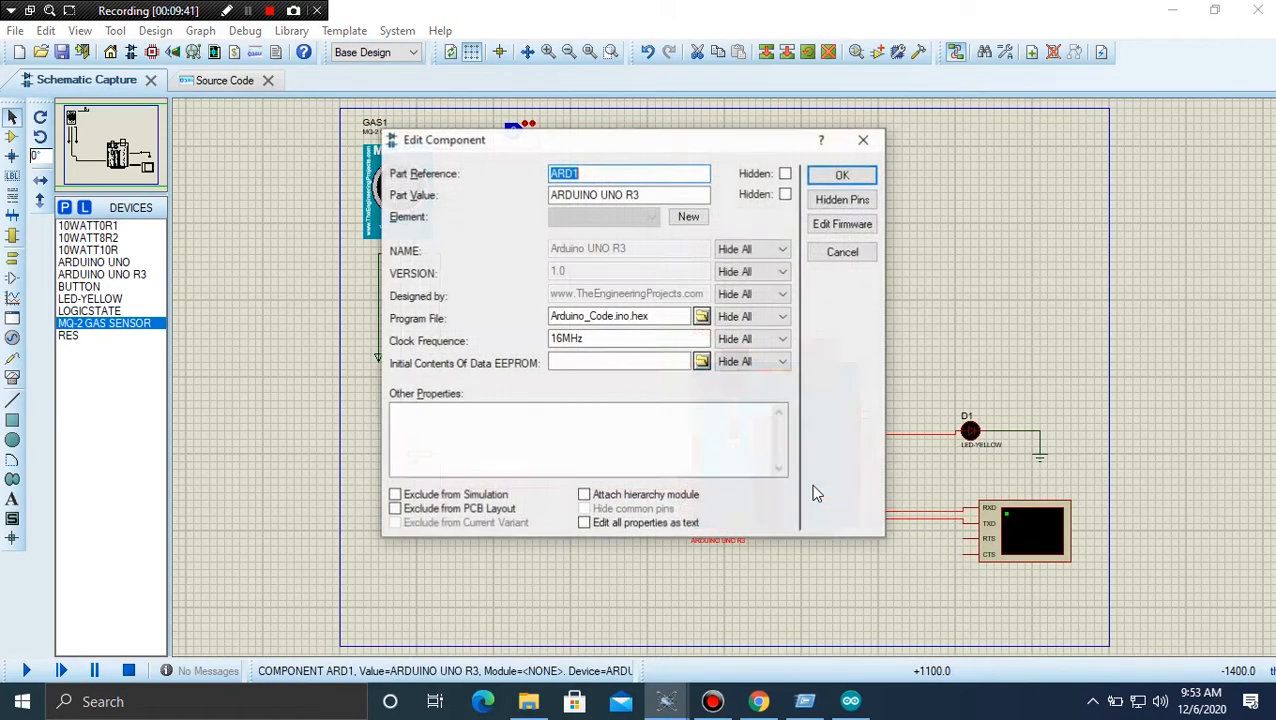
click(866, 138)
click(850, 701)
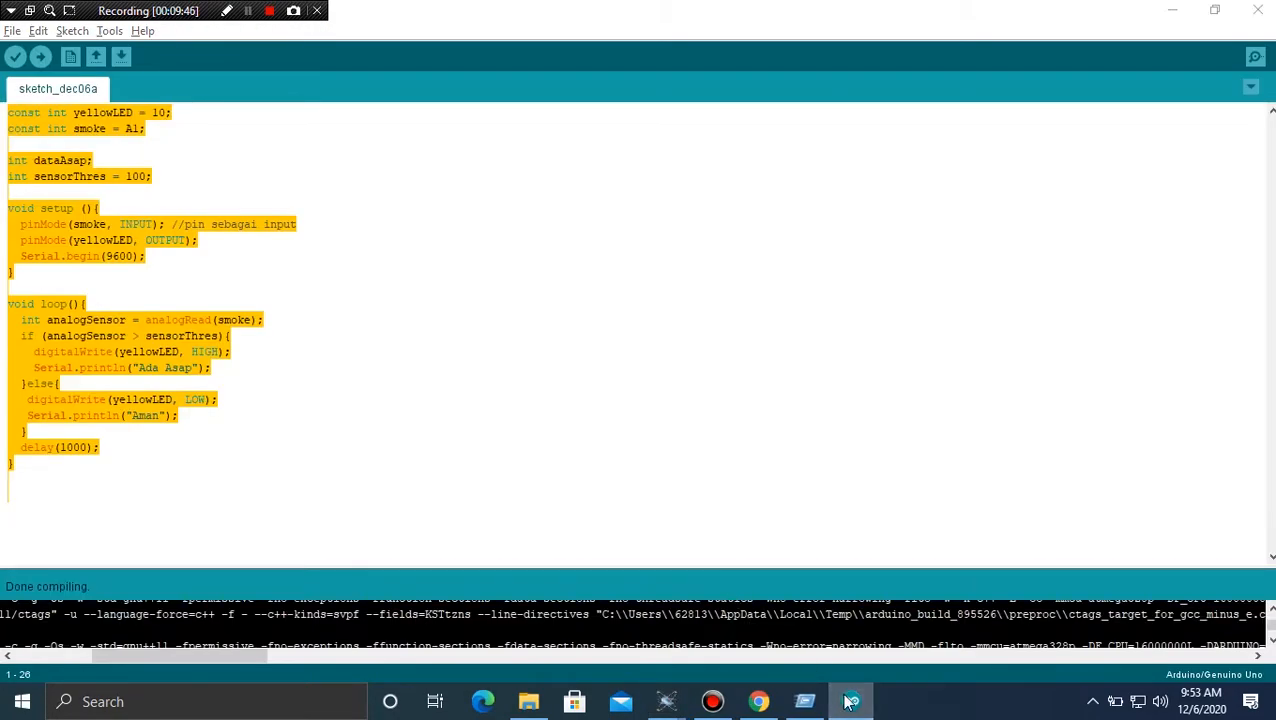
click(850, 701)
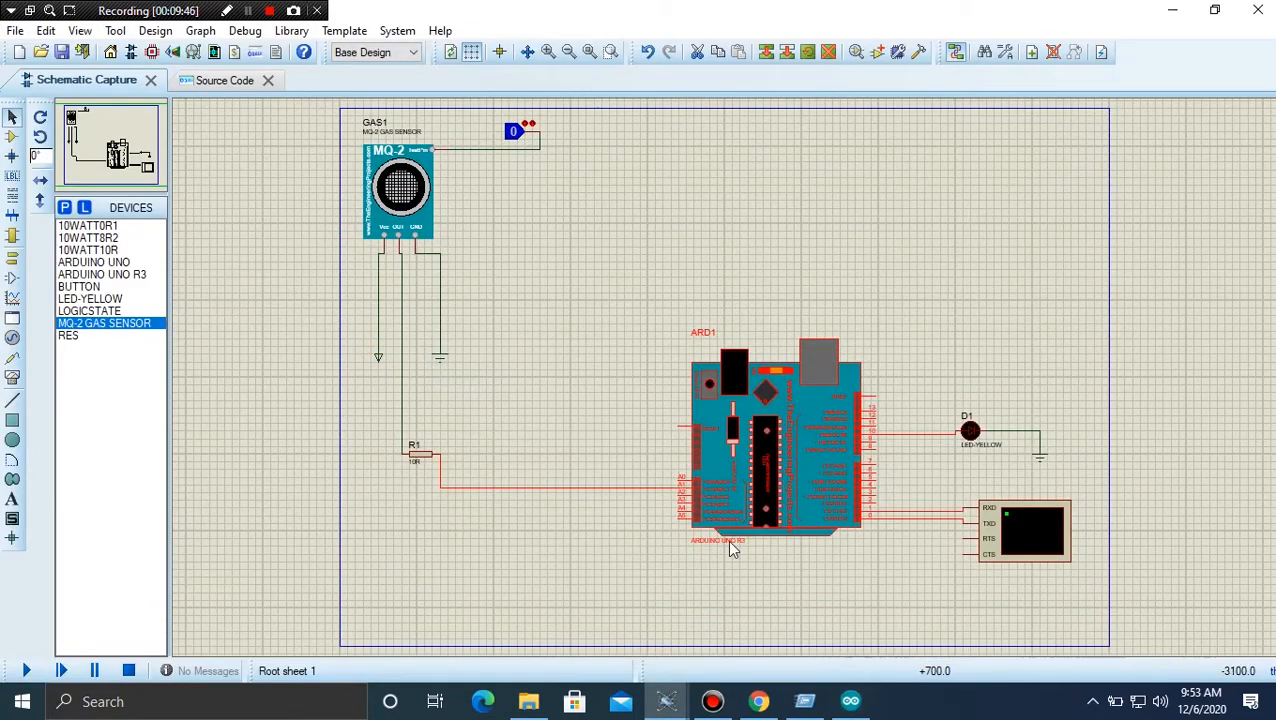
click(248, 12)
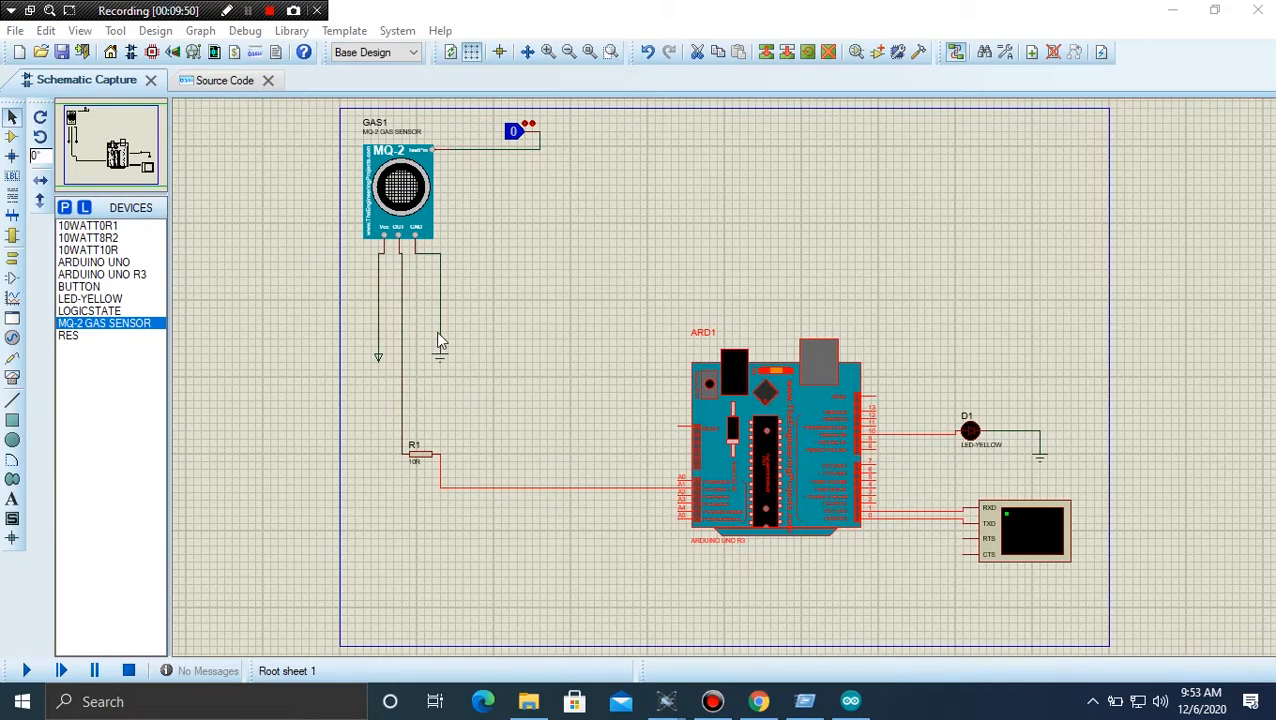
Switch to the Arduino IDE and paste the copied smoke-sensor code into the empty sketch.
click(850, 700)
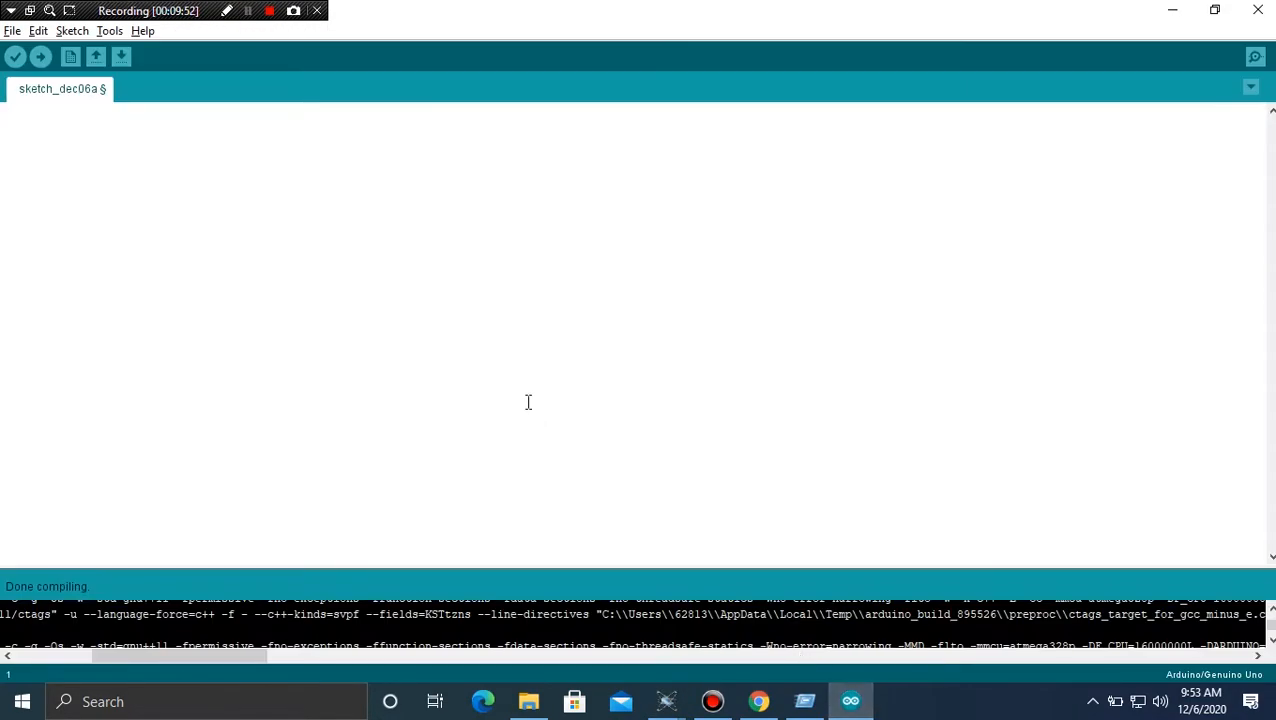
text(MG-2)
key(BackSpace)
key(BackSpace)
key(BackSpace)
key(BackSpace)
key(ctrl+v)
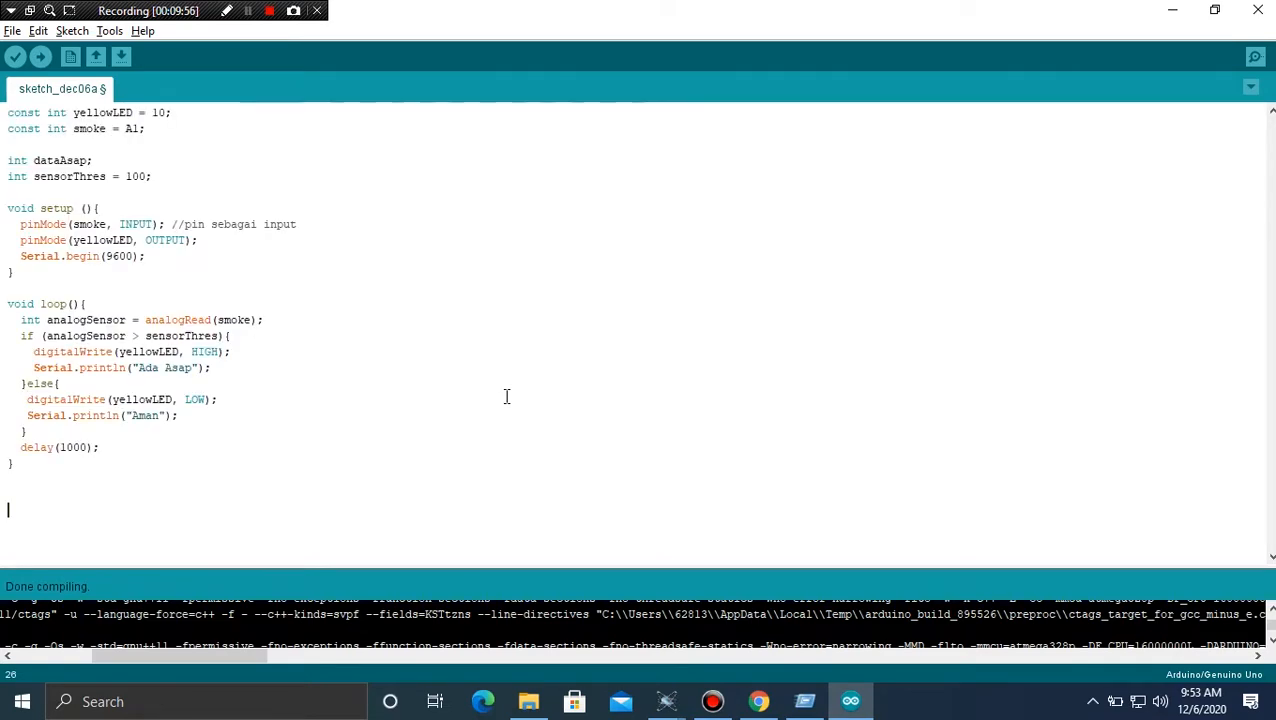
Compile the sketch sketch_dec06a for the Arduino Uno.
key(ctrl+a)
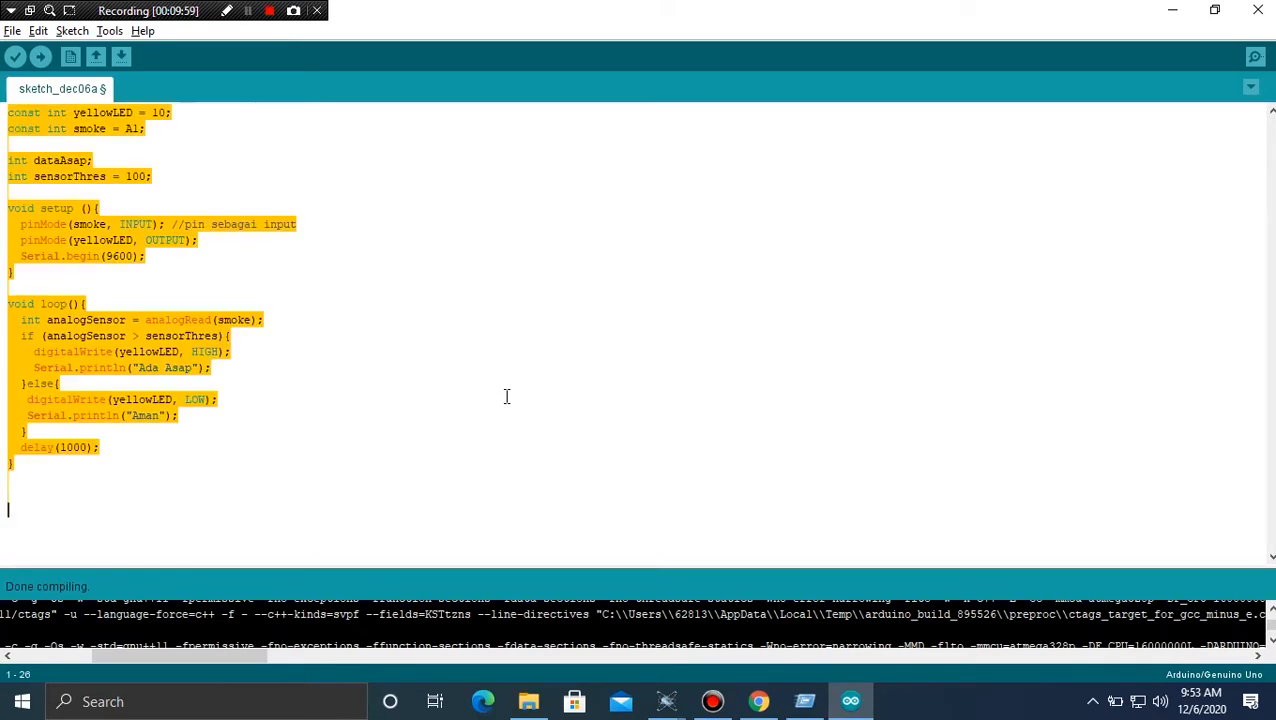
click(15, 60)
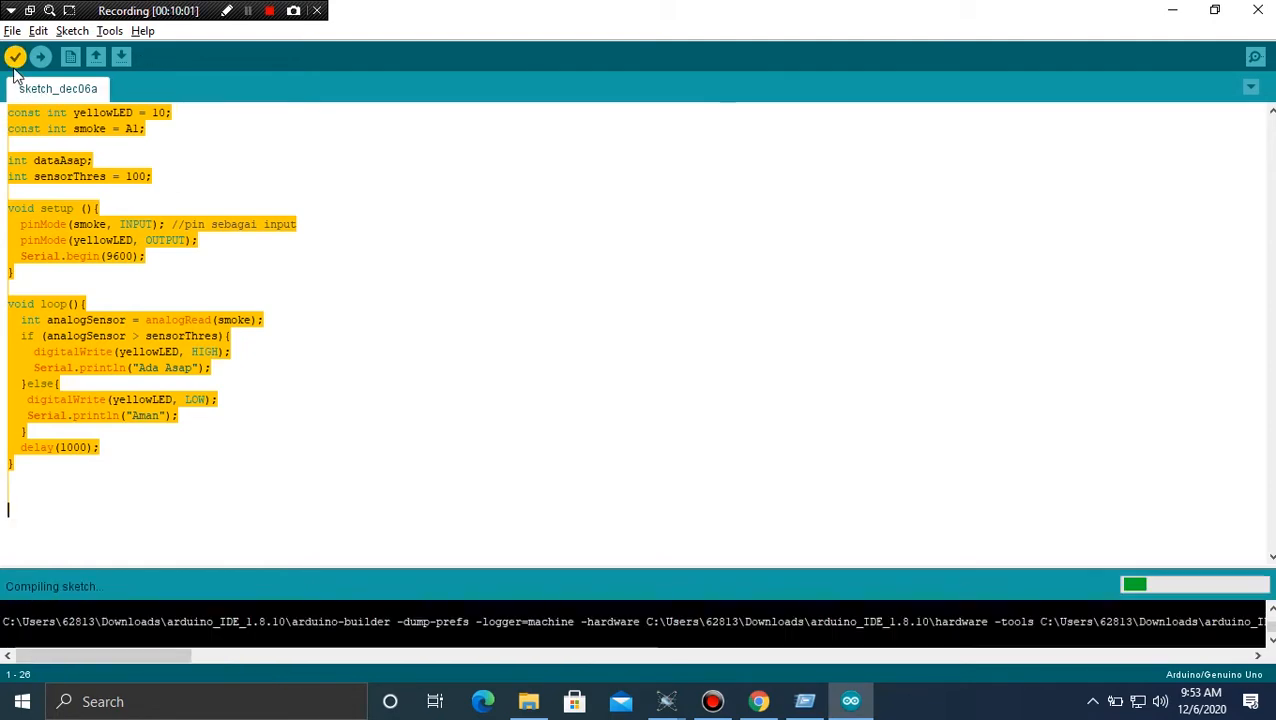
click(256, 290)
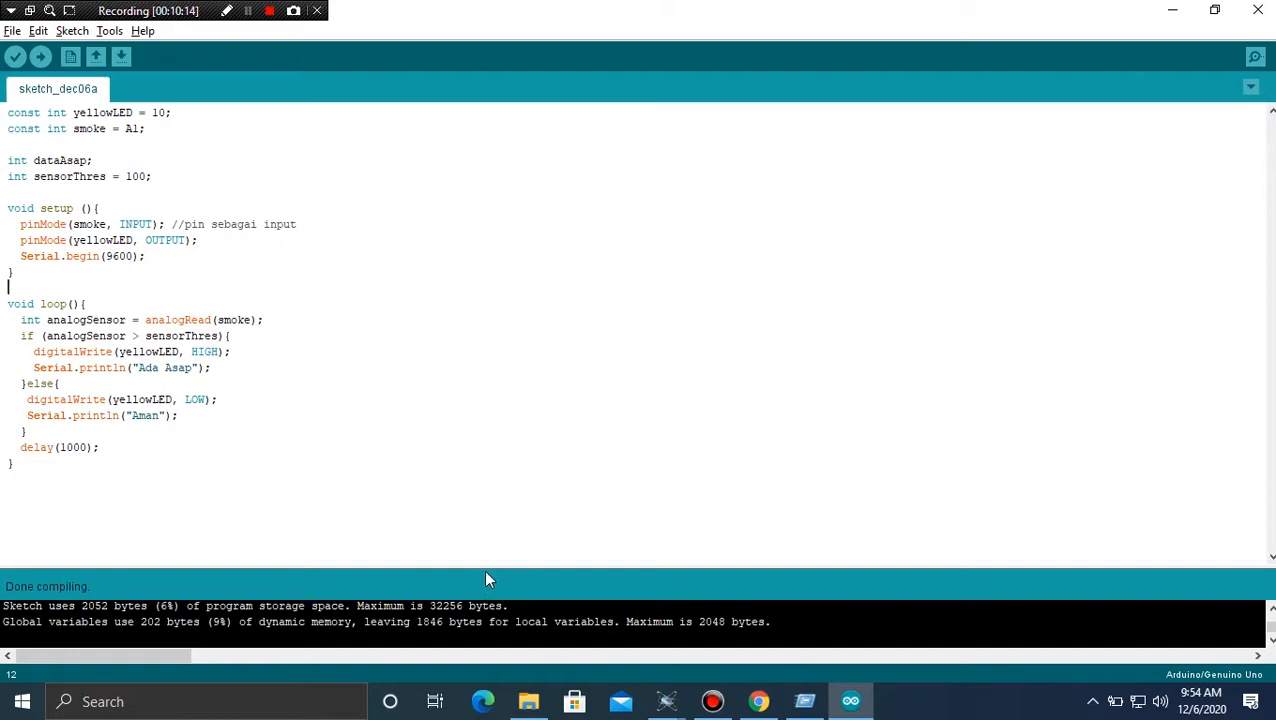
Enlarge the compiler output and copy the full path of sketch_dec06a.ino.hex from it.
drag(485, 567, 480, 303)
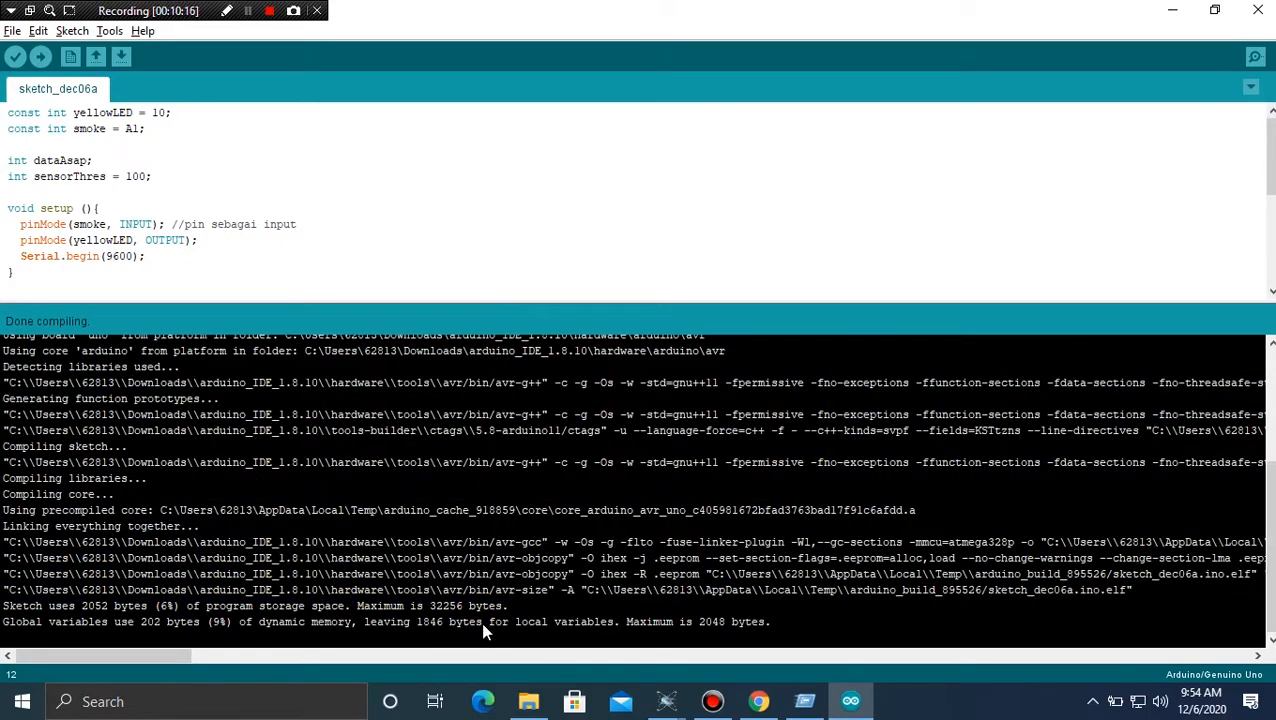
drag(476, 652, 265, 652)
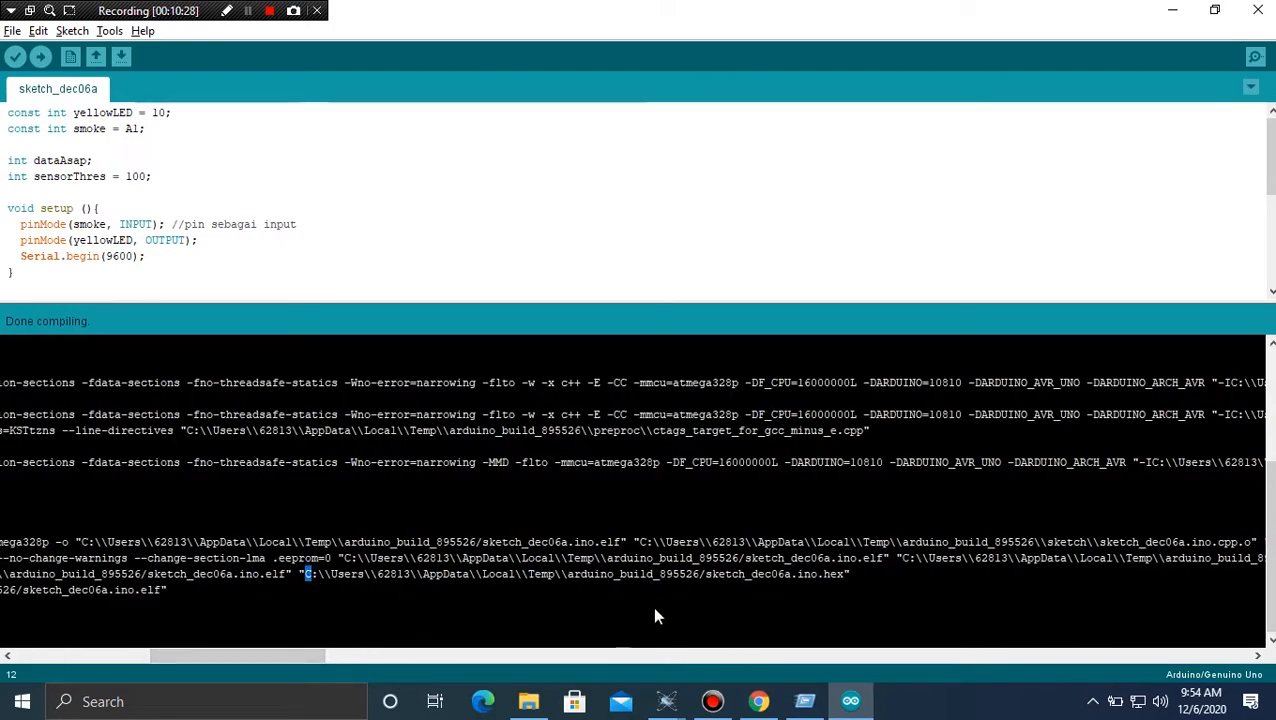
shift+click(822, 574)
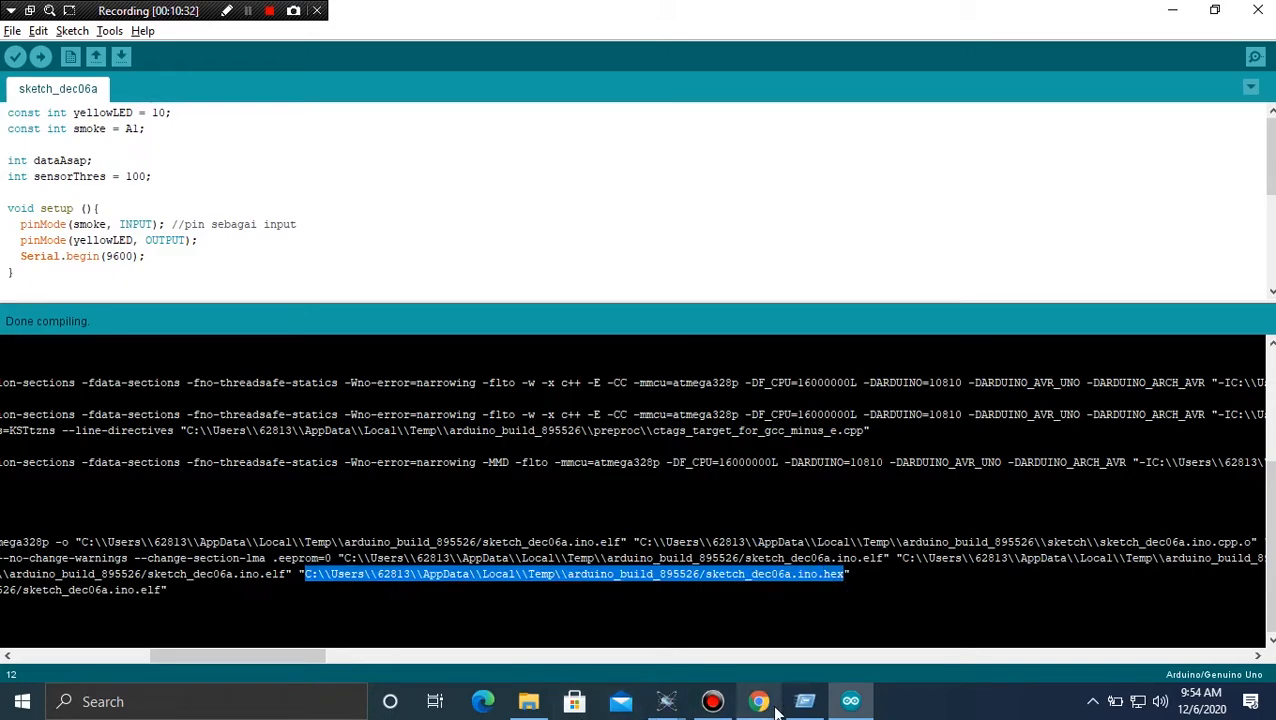
Switch to Proteus and replace Arduino ARD1's program file with the copied sketch_dec06a.ino.hex path.
mouse_move(666, 700)
click(682, 666)
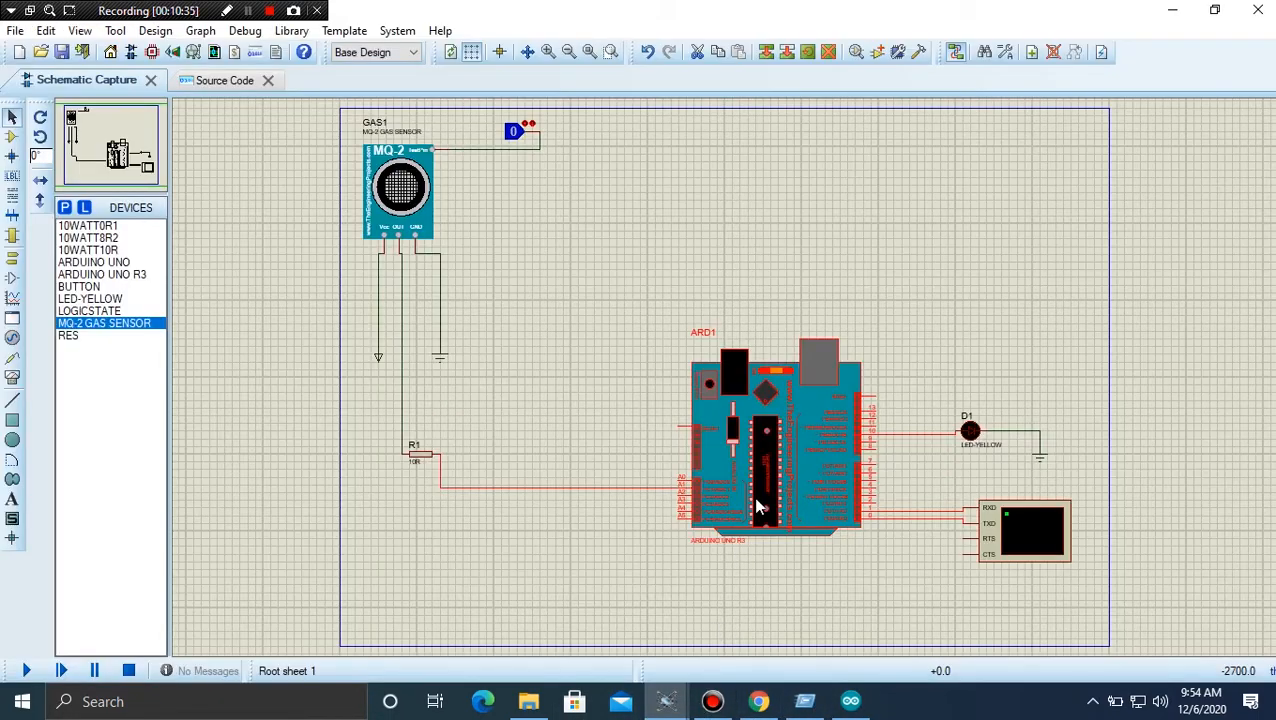
double_click(765, 490)
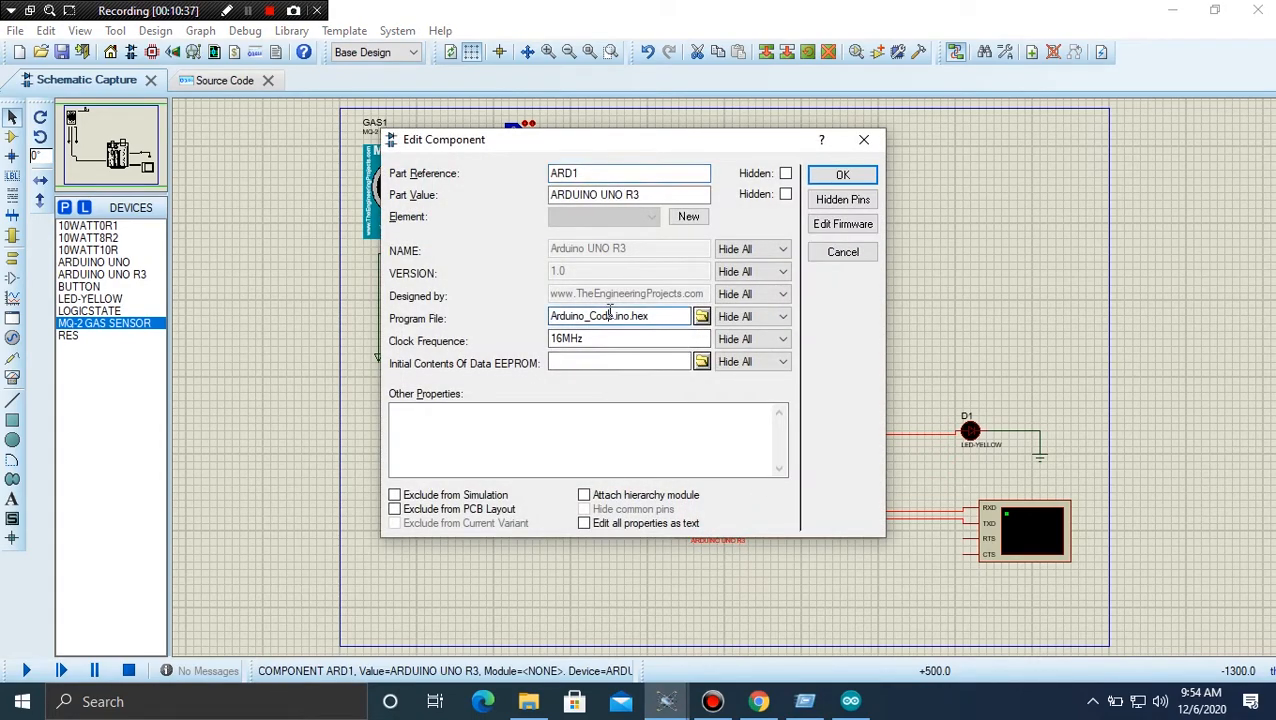
drag(552, 316, 636, 366)
key(ctrl+v)
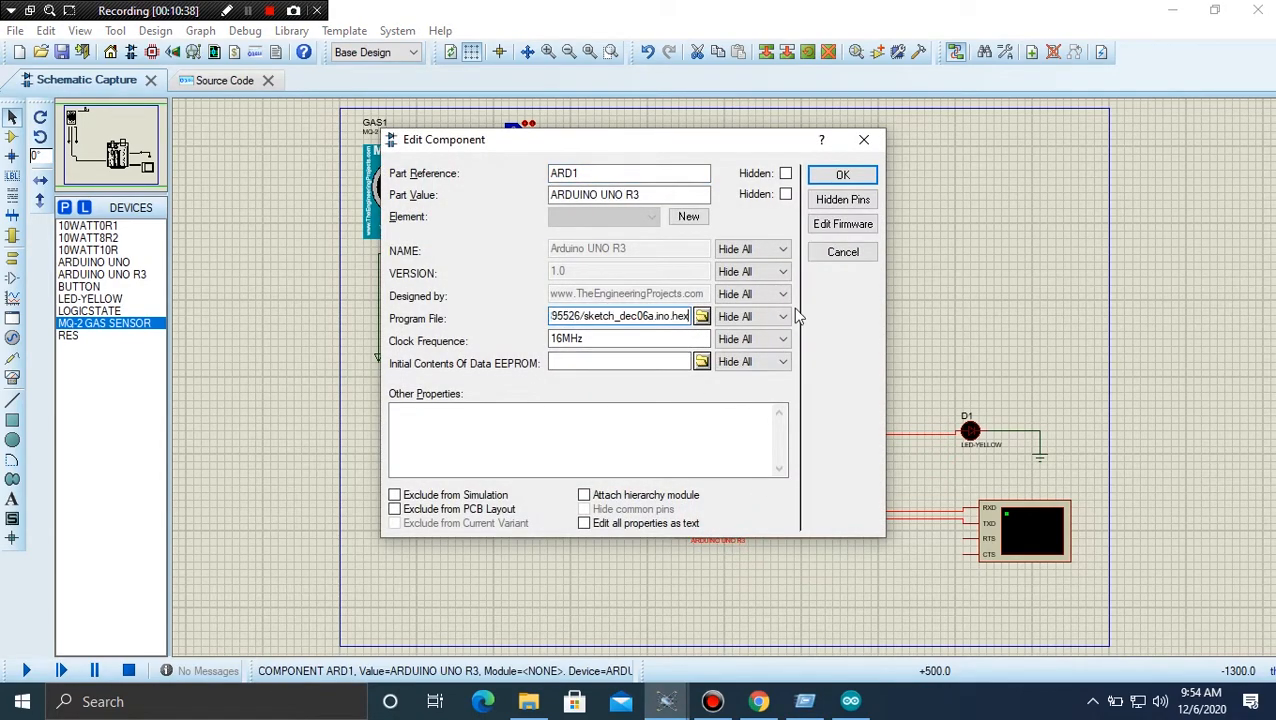
click(820, 178)
click(797, 388)
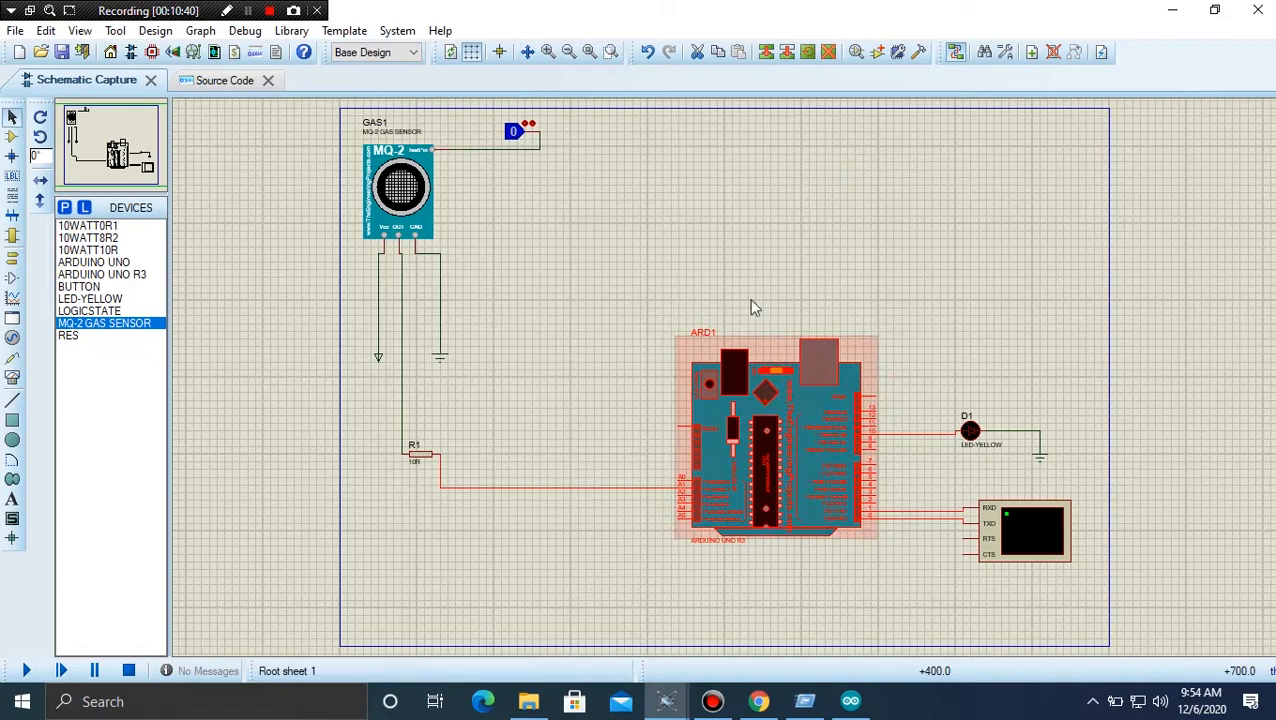
Run the simulation, testing the circuit by toggling the gas sensor's logic state, and stop it after closing the virtual terminal.
click(633, 270)
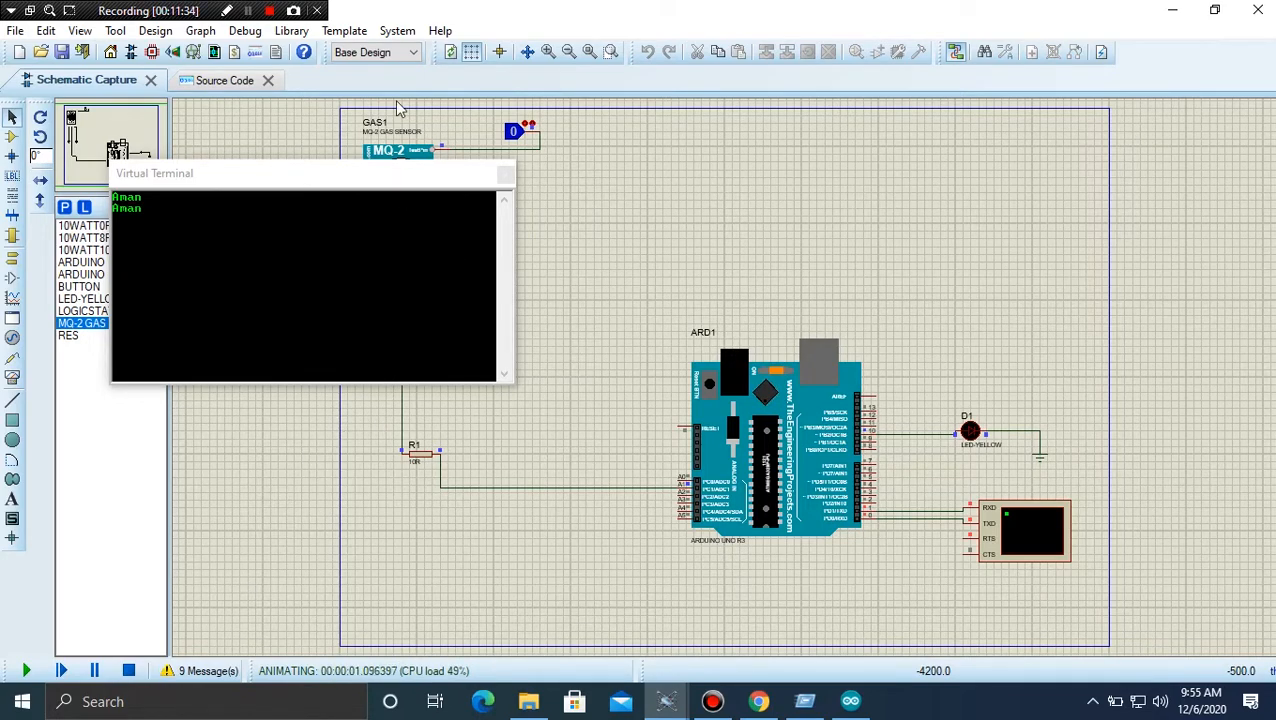
click(516, 137)
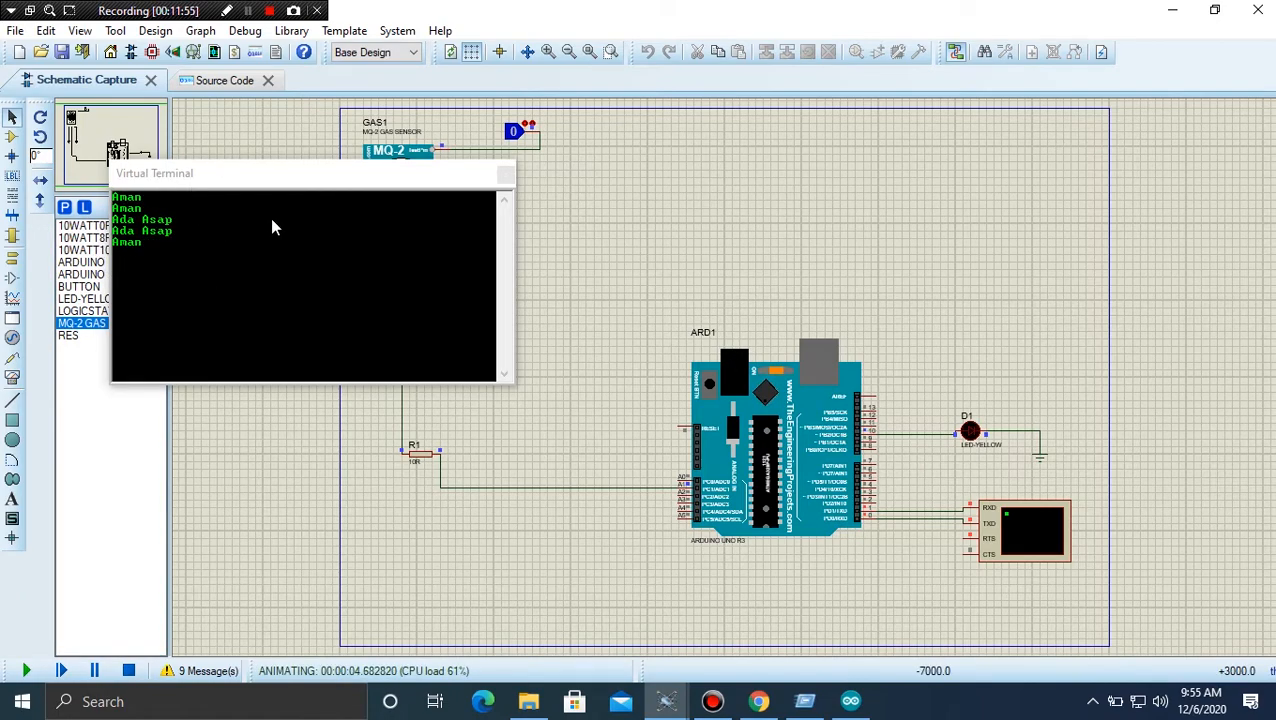
click(361, 180)
click(506, 175)
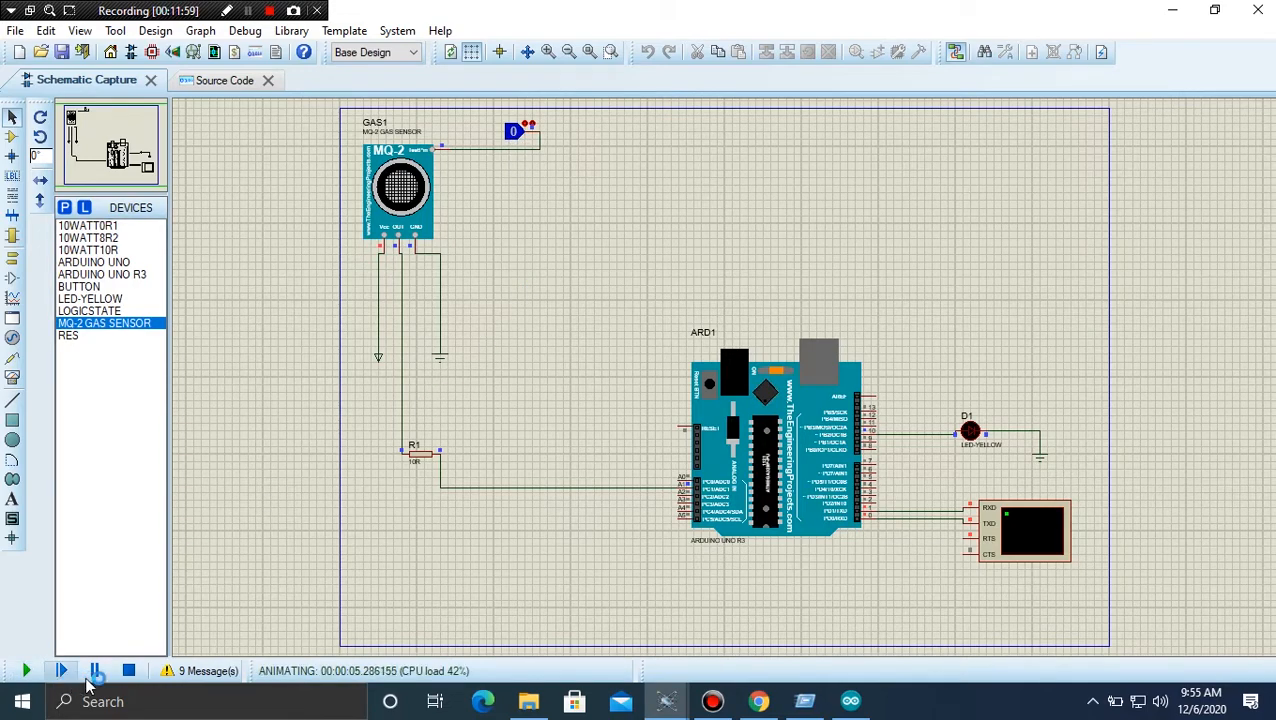
click(128, 670)
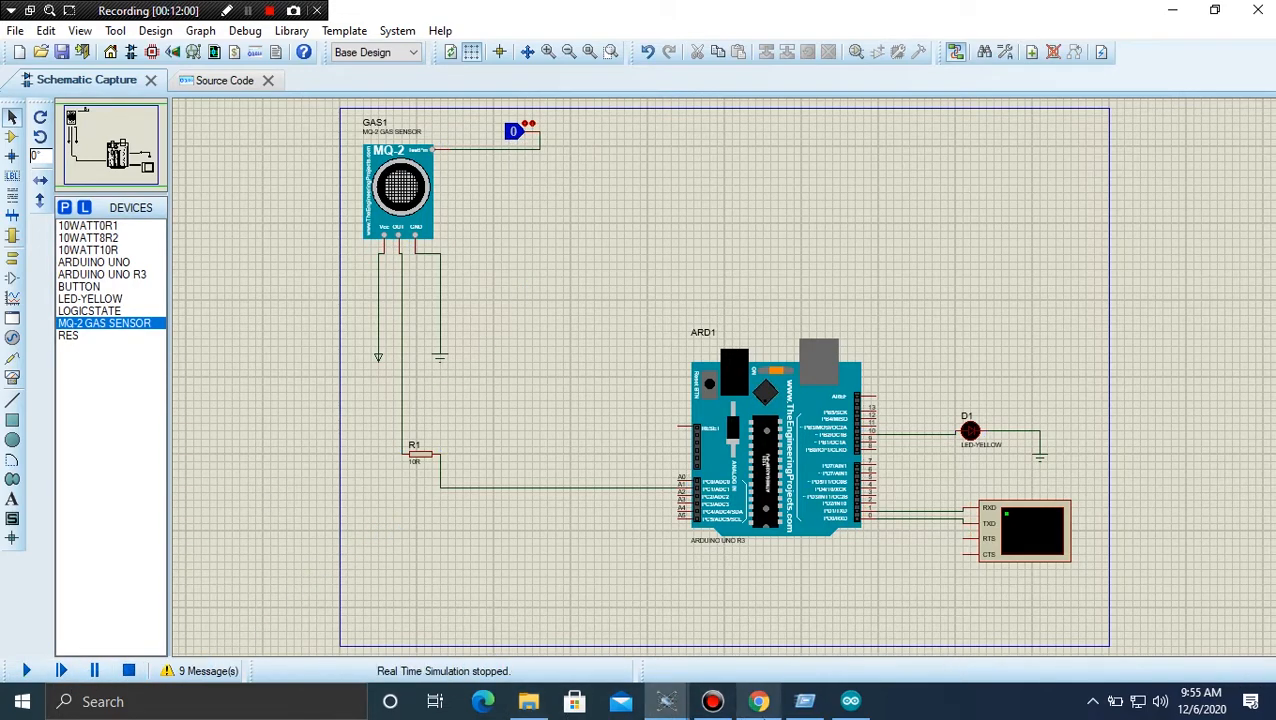
Switch to the Arduino IDE and change the else branch's printed message to "tidak ada asap".
click(868, 704)
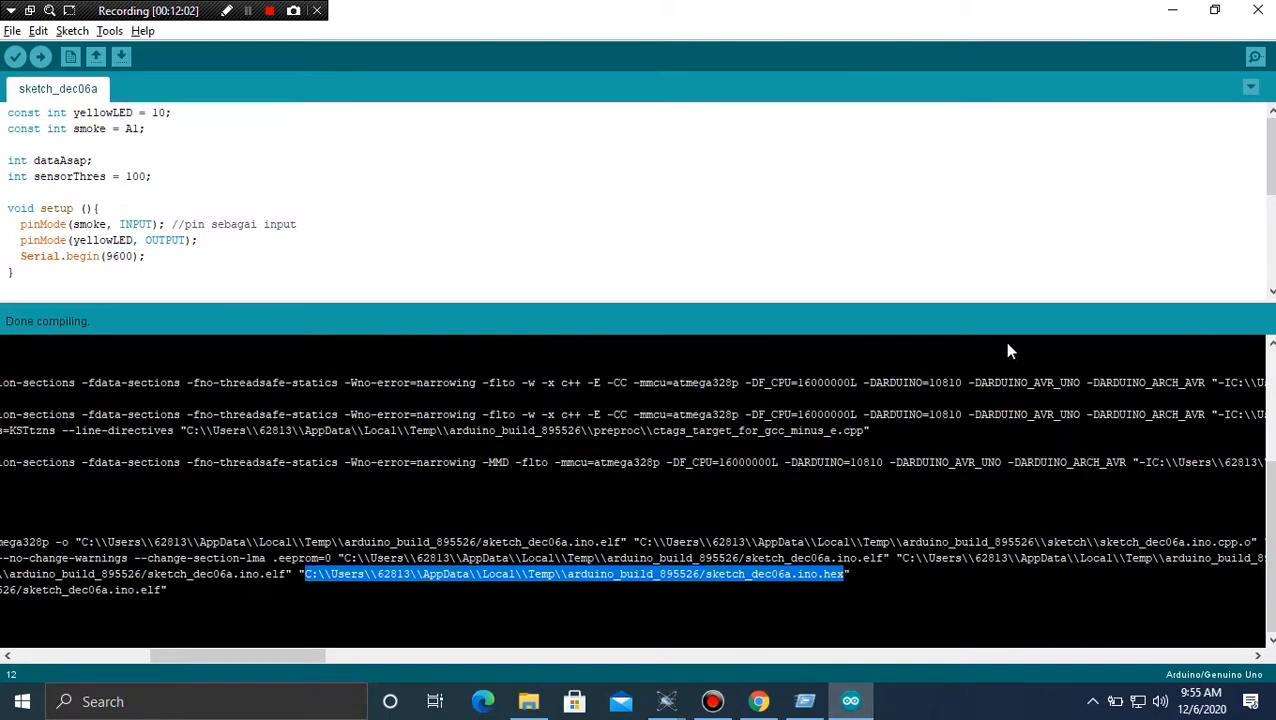
drag(760, 303, 720, 570)
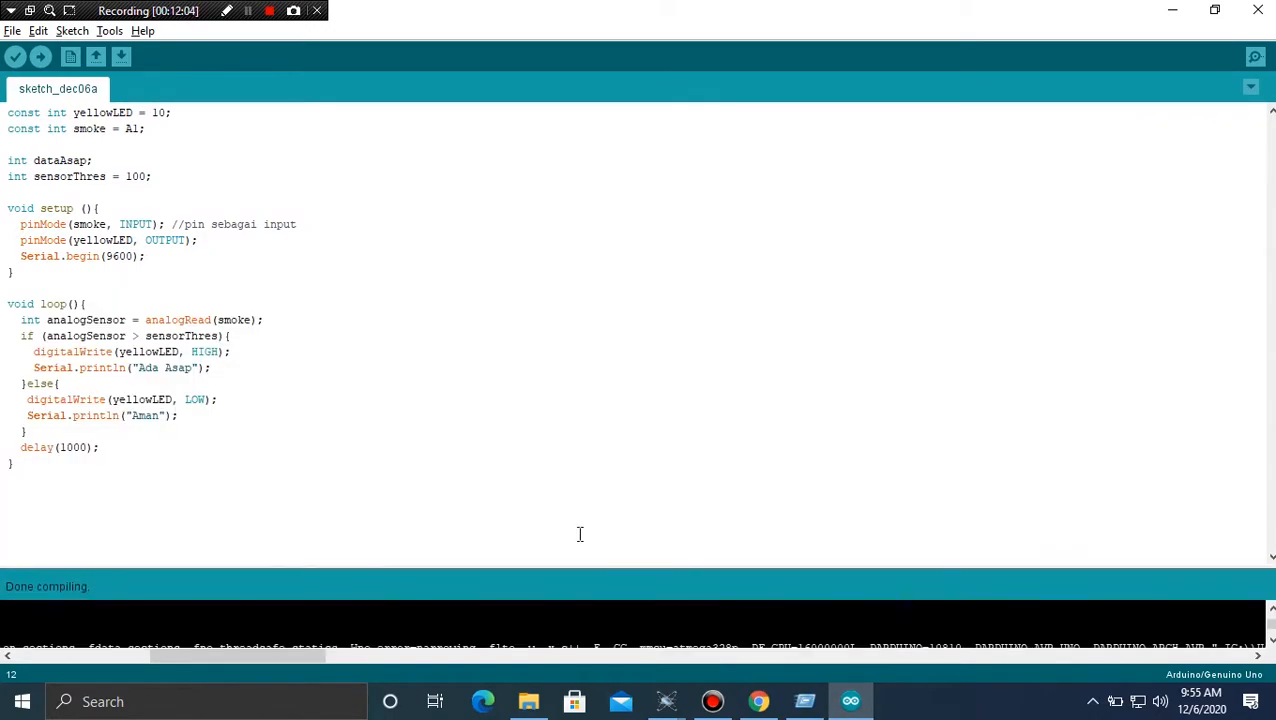
double_click(152, 418)
text(tidak ada asap)
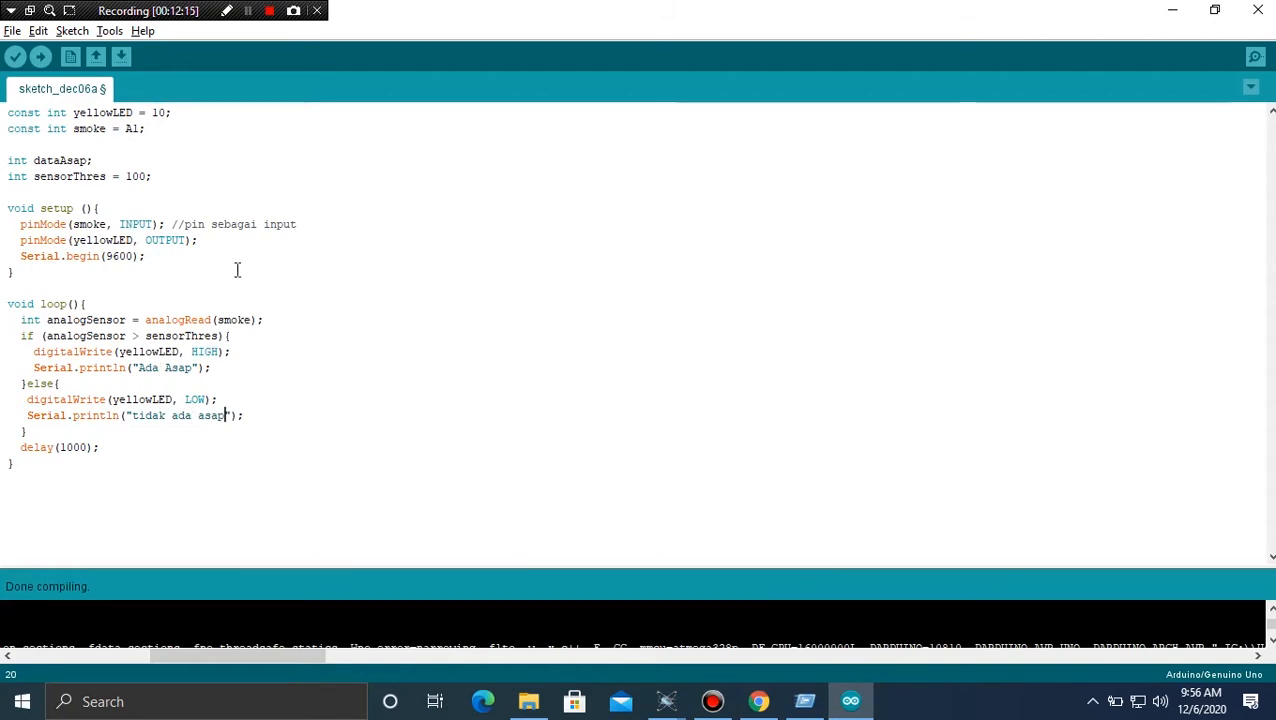
Compile the edited sketch and copy the full path of sketch_dec06a.ino.hex from the enlarged compiler output.
click(14, 56)
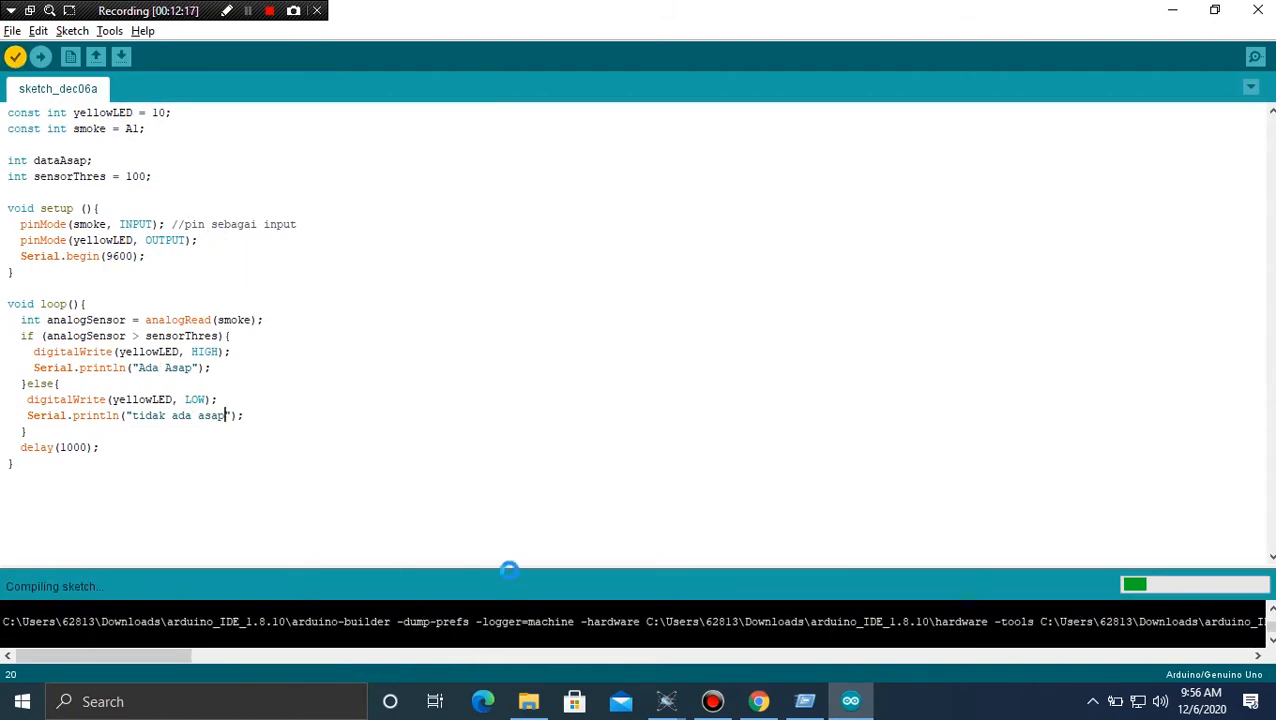
drag(515, 562, 525, 401)
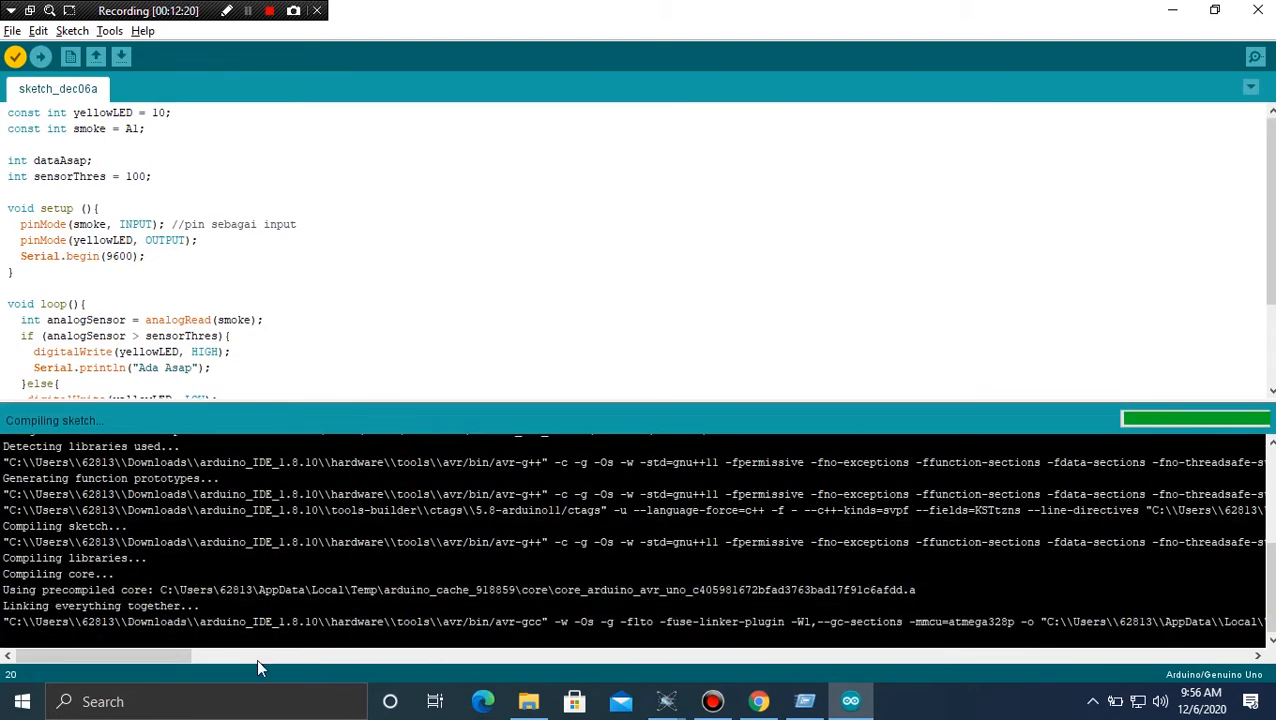
drag(115, 653, 317, 695)
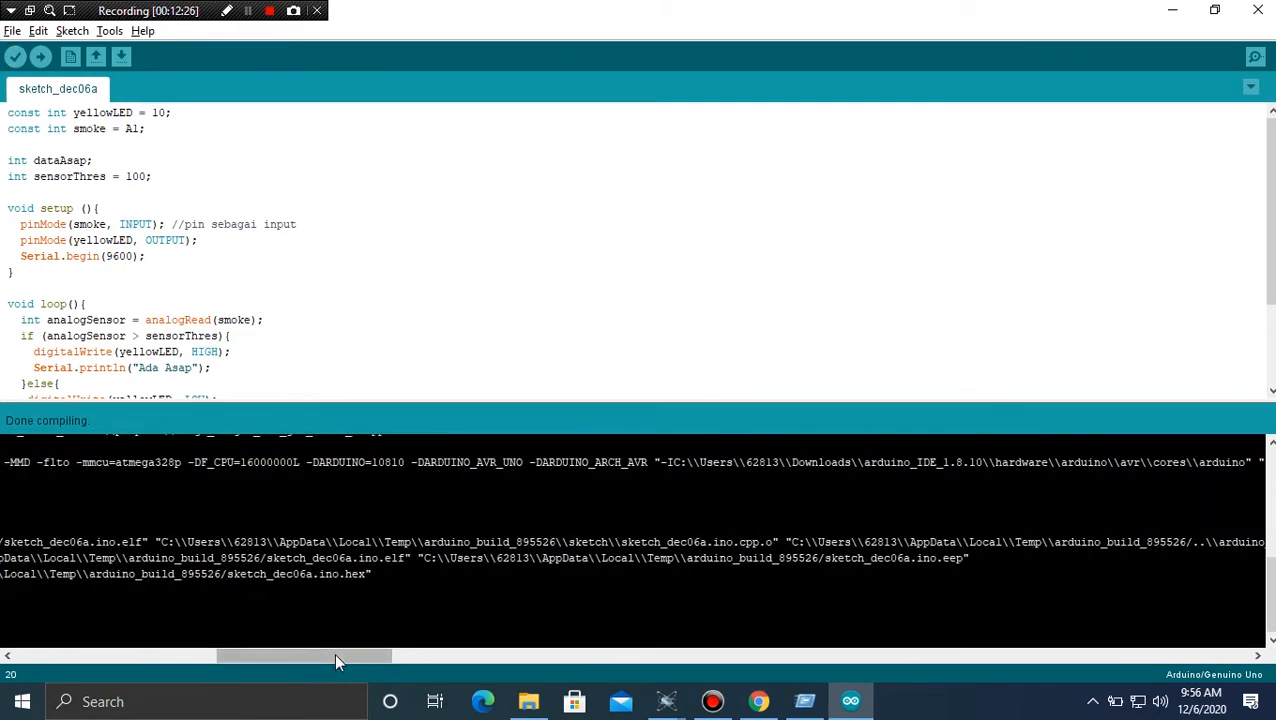
drag(334, 652, 264, 661)
drag(334, 574, 343, 574)
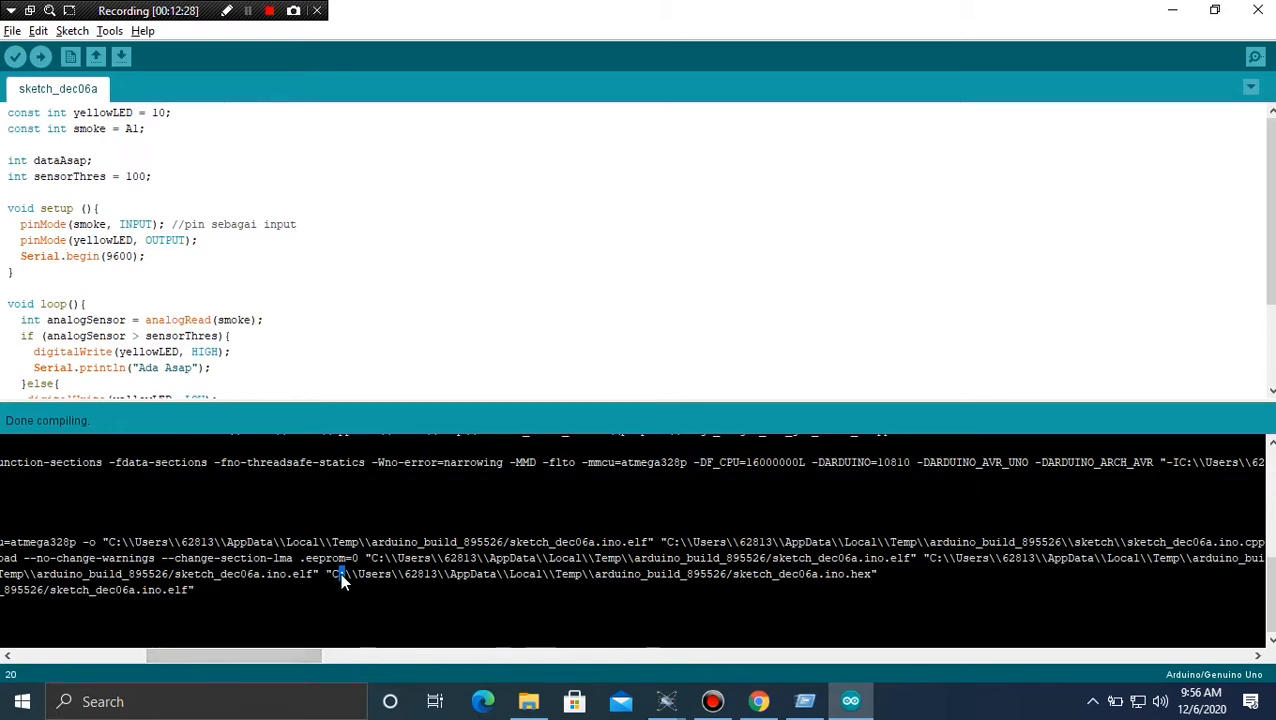
click(336, 574)
click(334, 574)
drag(333, 574, 868, 585)
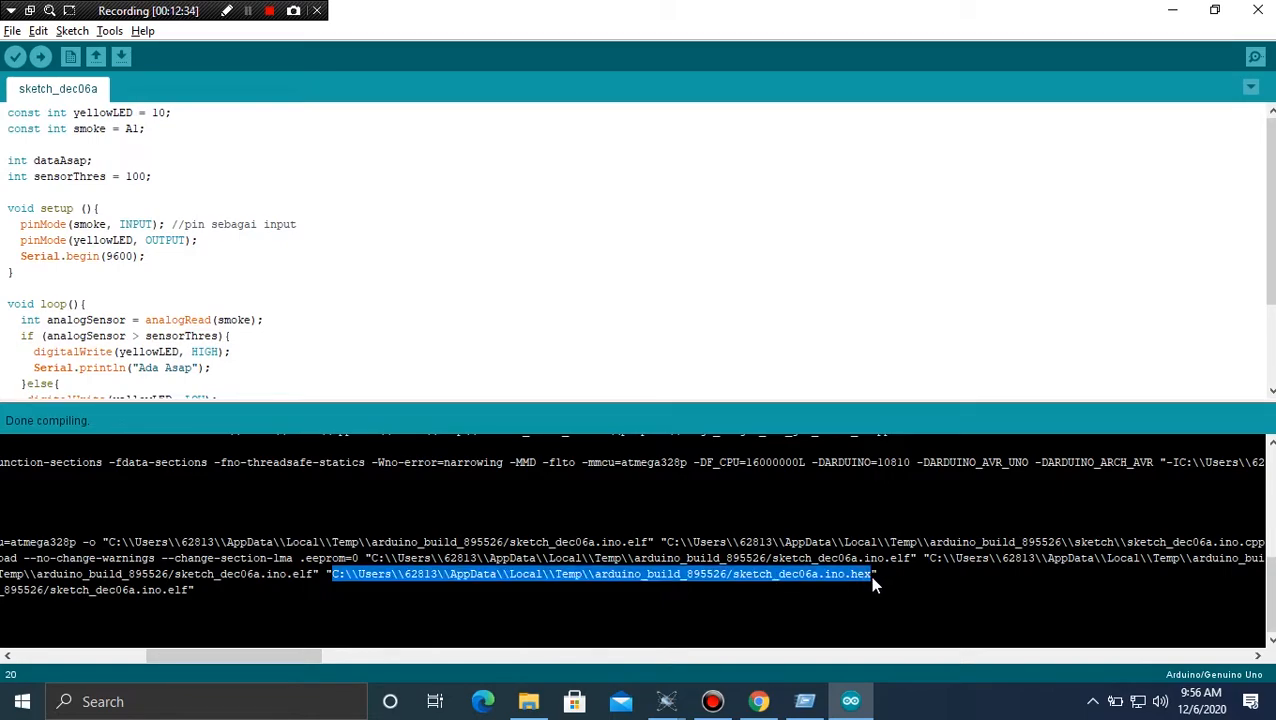
Switch to Proteus and replace the Program File path of Arduino ARD1 with the newly copied sketch_dec06a.ino.hex path.
key(alt+Tab)
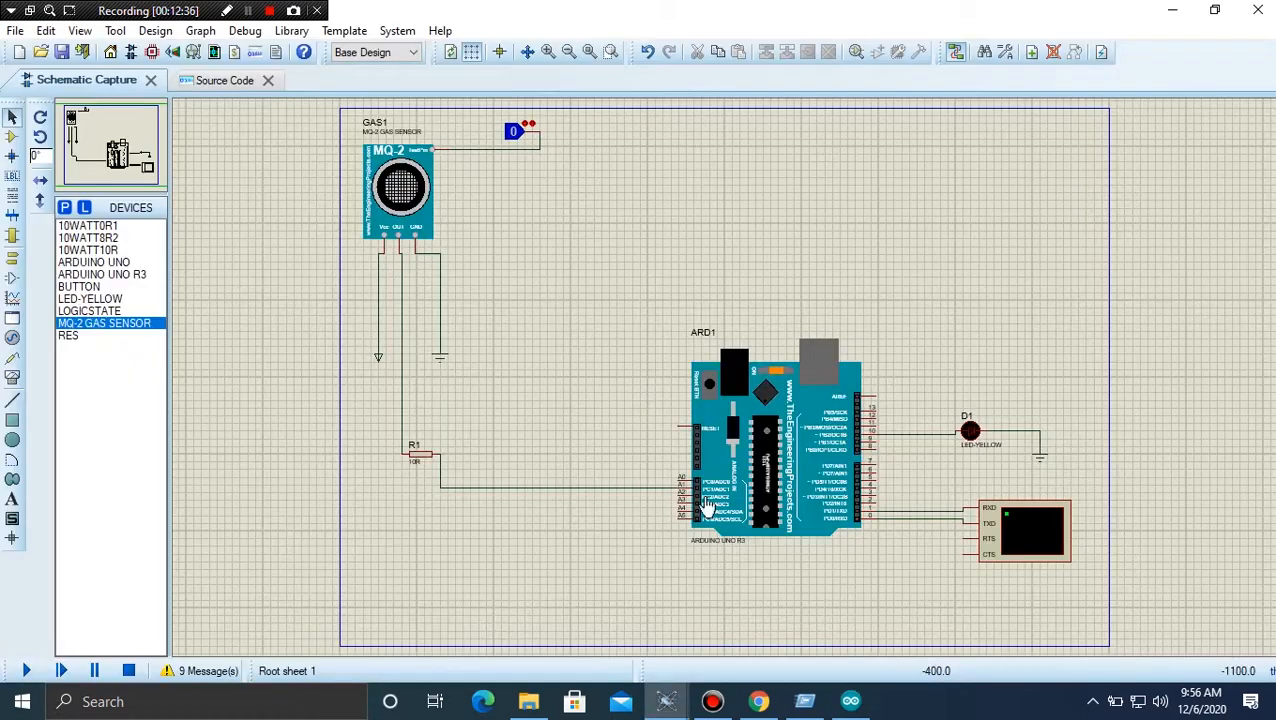
double_click(706, 507)
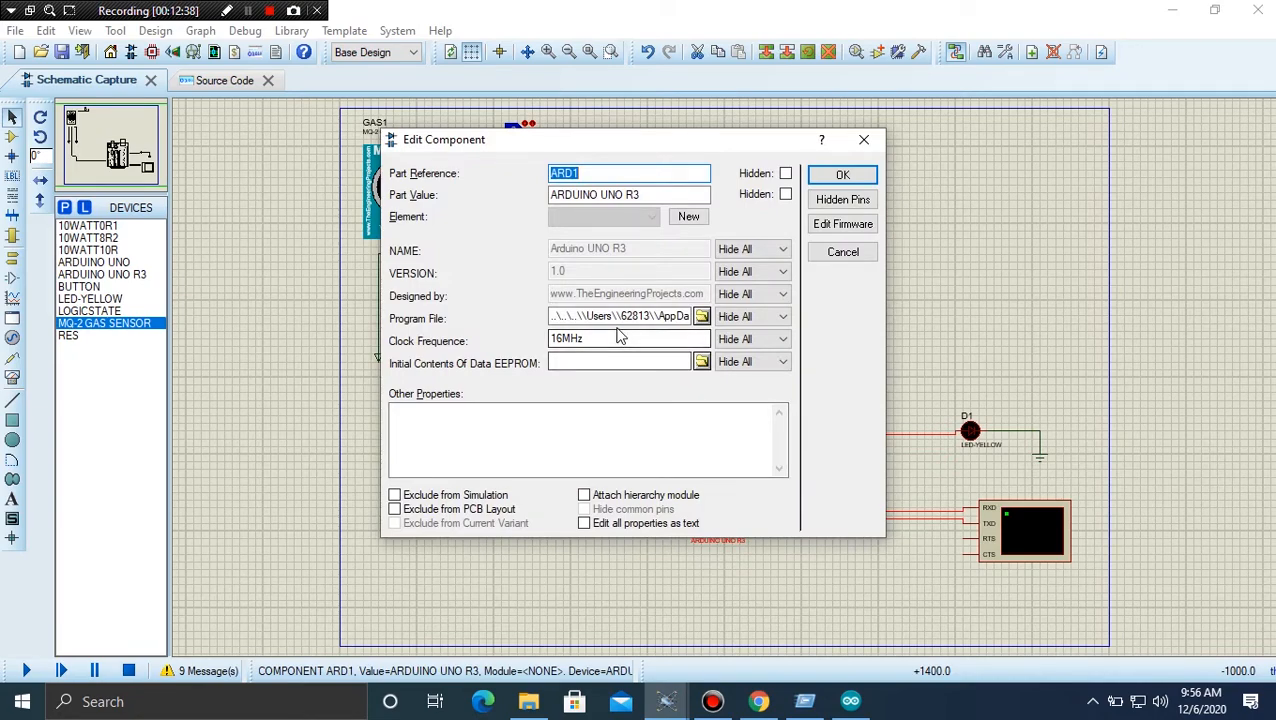
double_click(620, 316)
key(BackSpace)
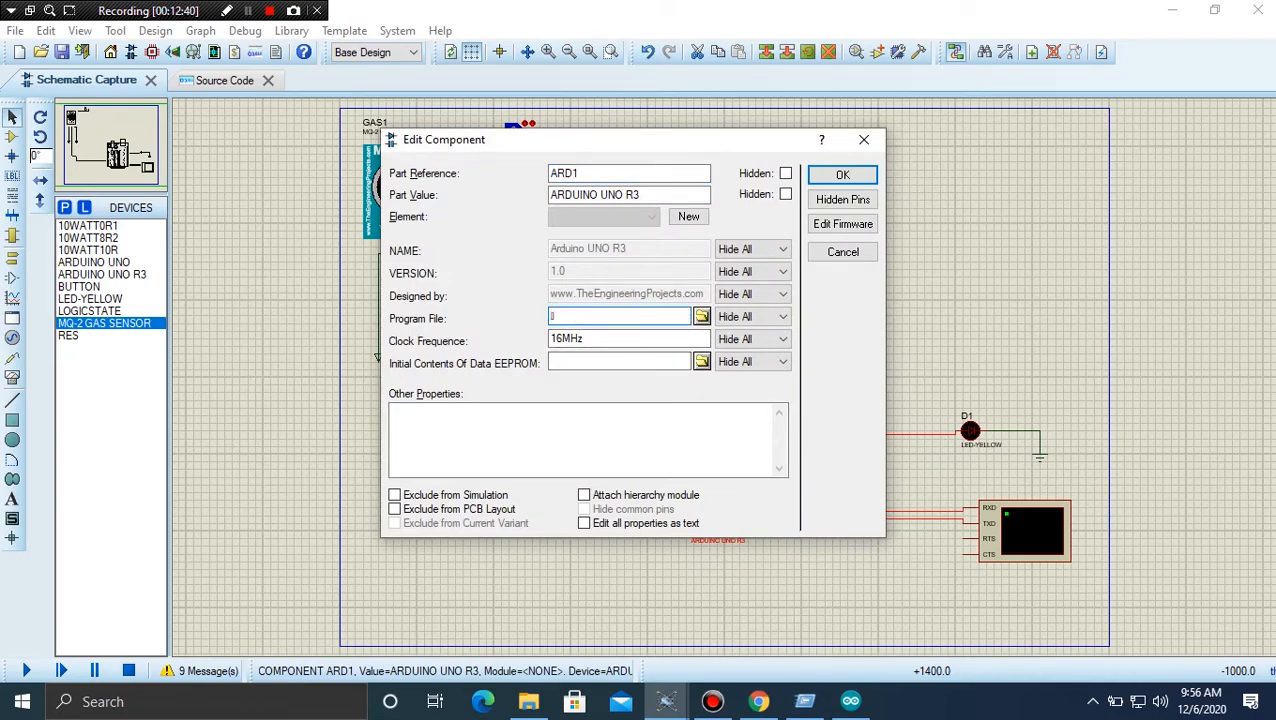
key(ctrl+v)
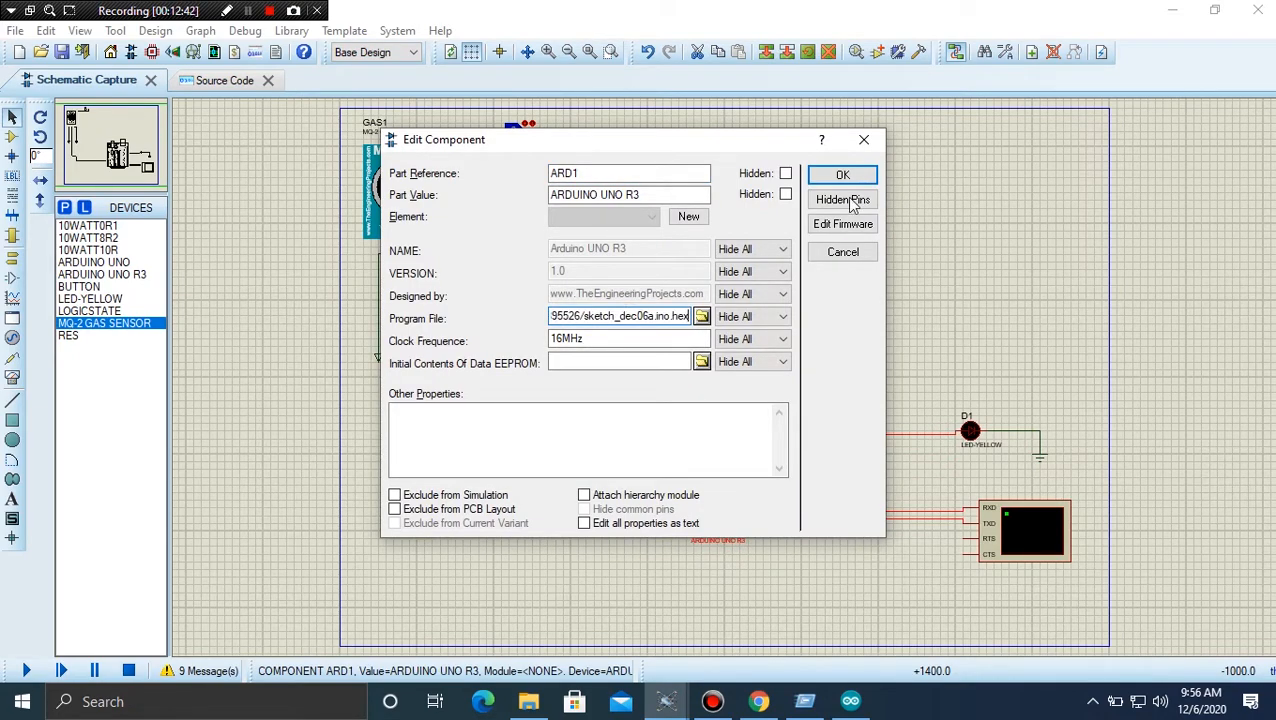
click(843, 175)
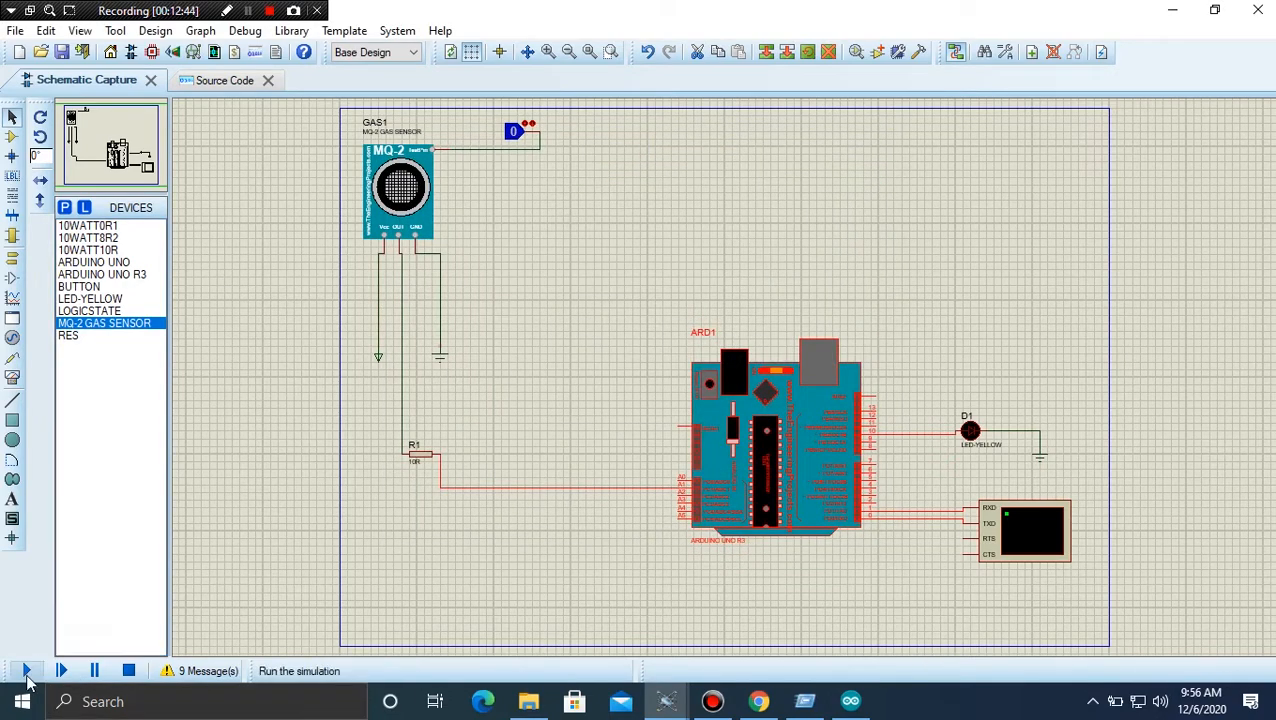
Run the simulation with the virtual terminal shown clear of the gas sensor, and set the sensor's logic state to 1.
click(26, 670)
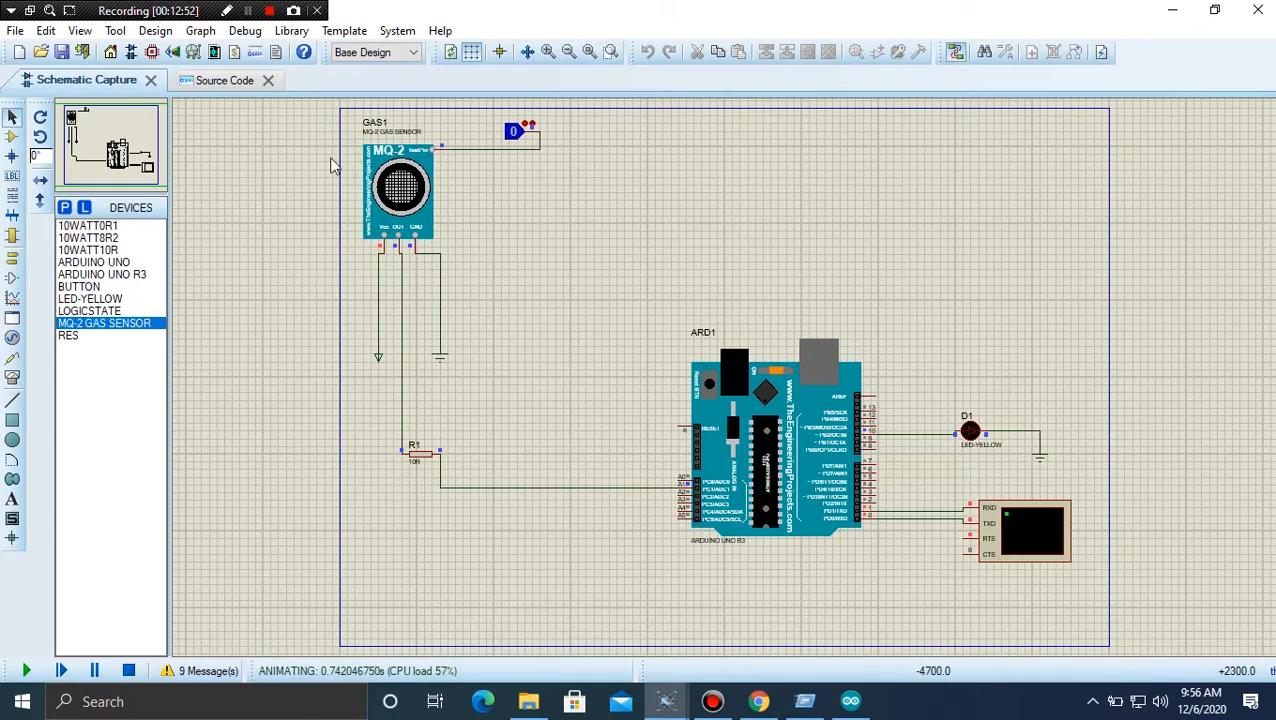
click(245, 31)
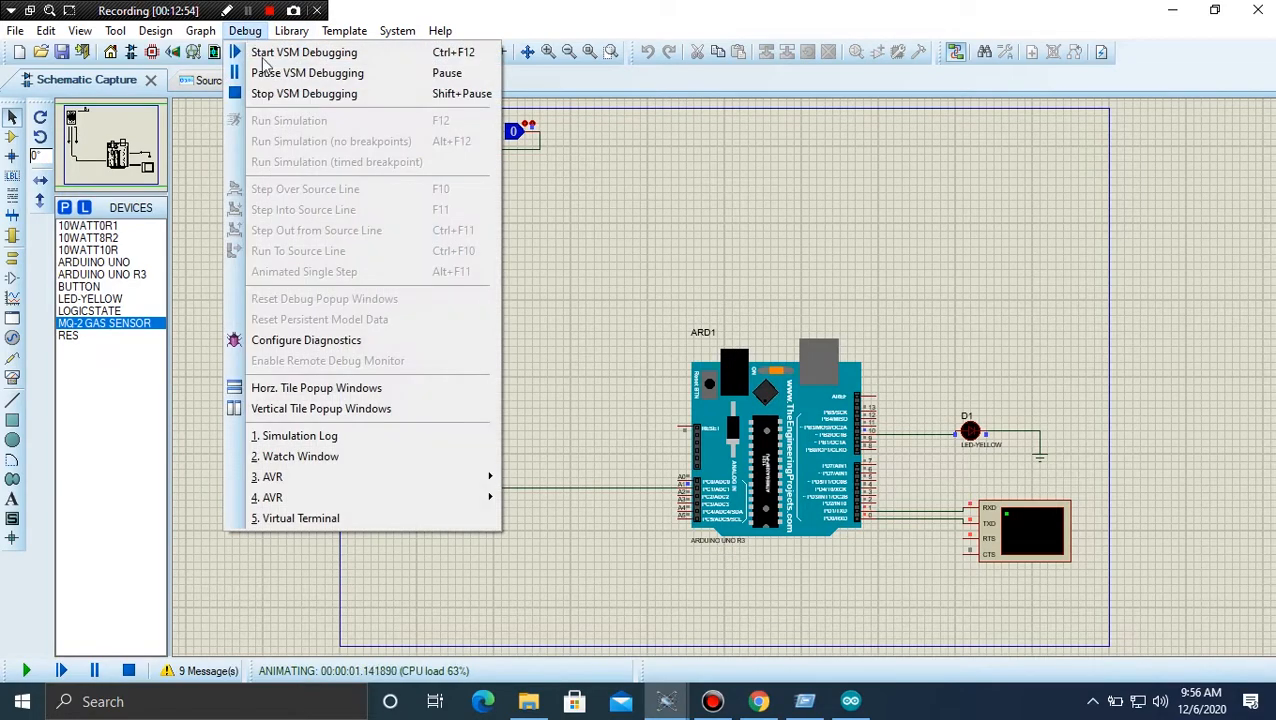
click(324, 518)
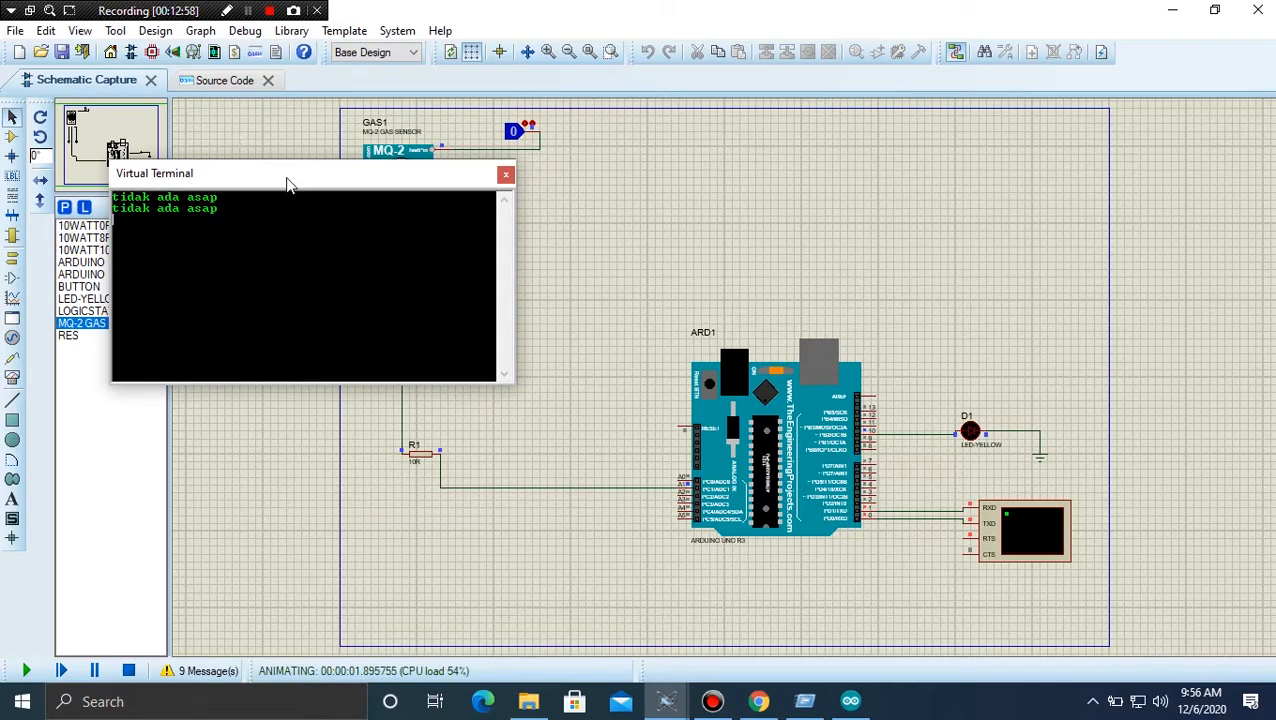
drag(318, 178, 748, 118)
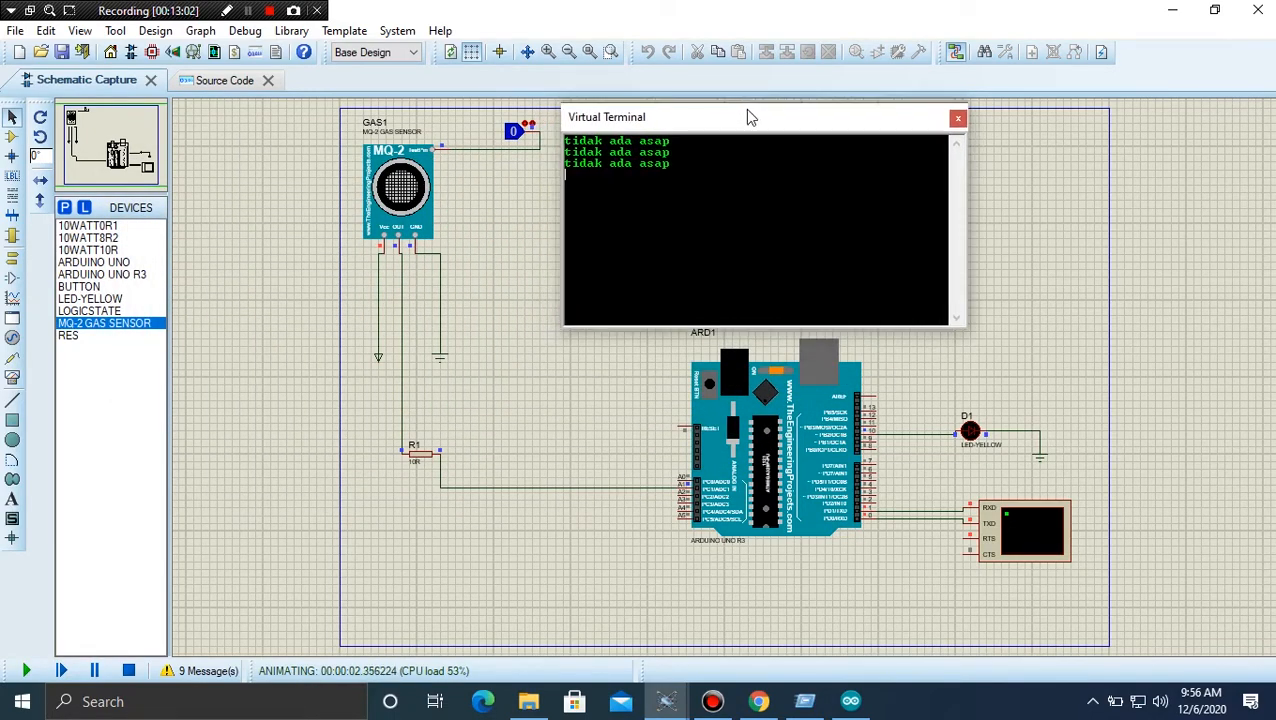
click(519, 137)
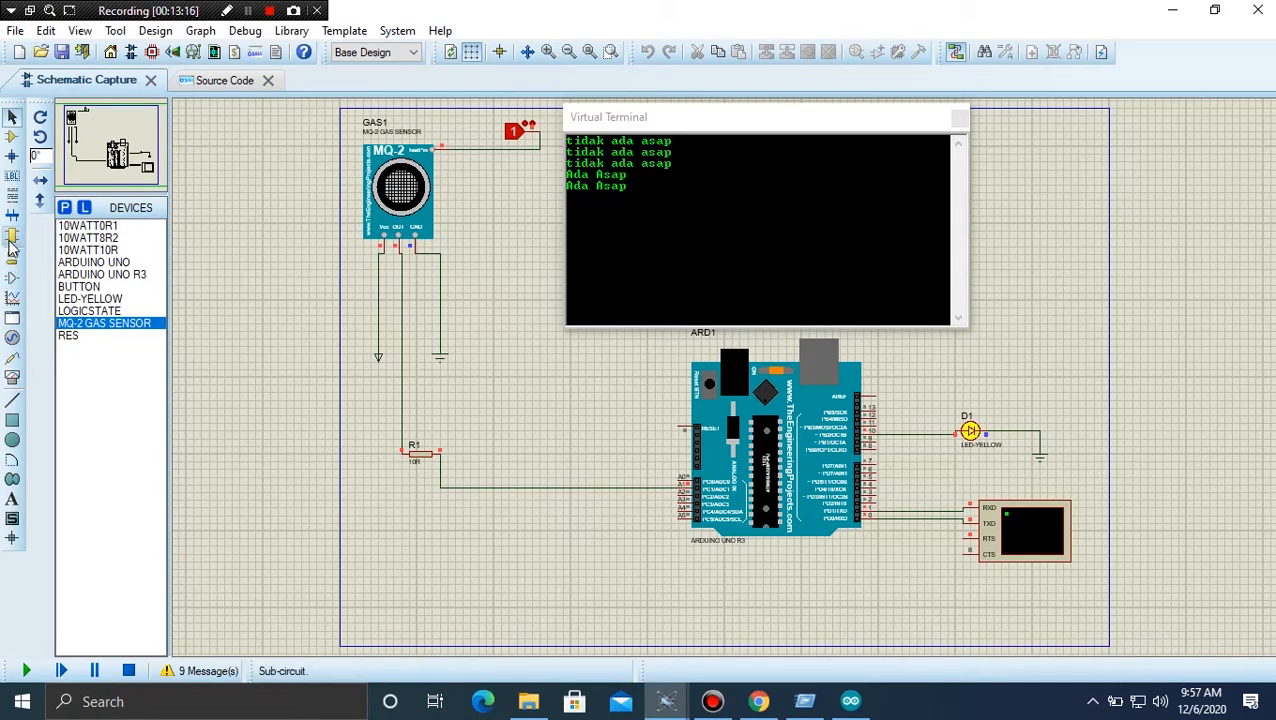
Stop the running simulation of the gas sensor circuit.
click(13, 180)
click(13, 160)
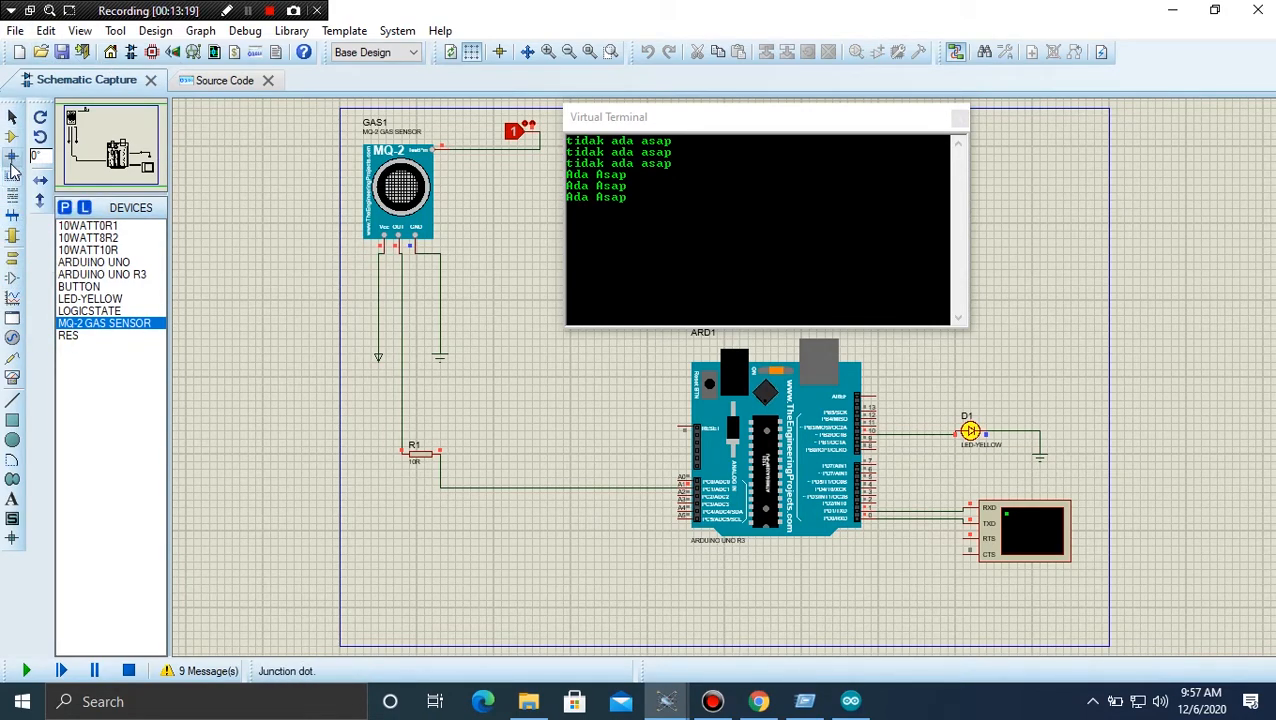
click(128, 671)
right_click(677, 192)
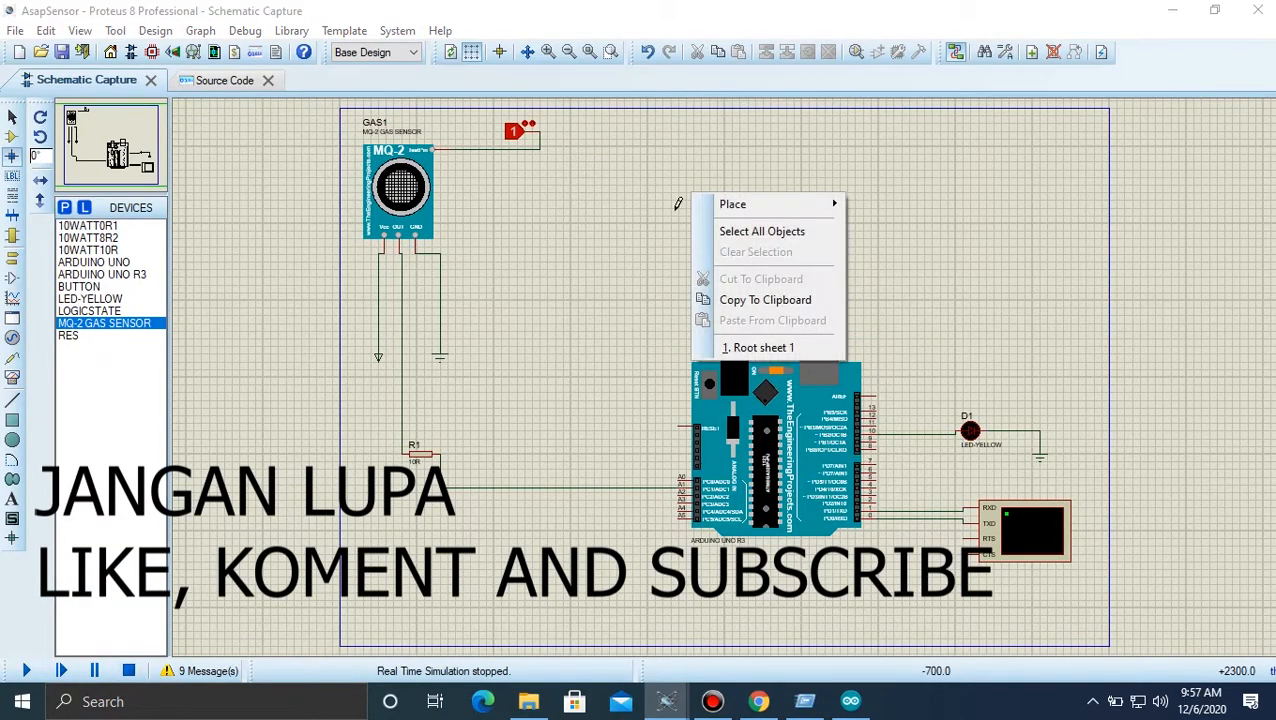
click(616, 277)
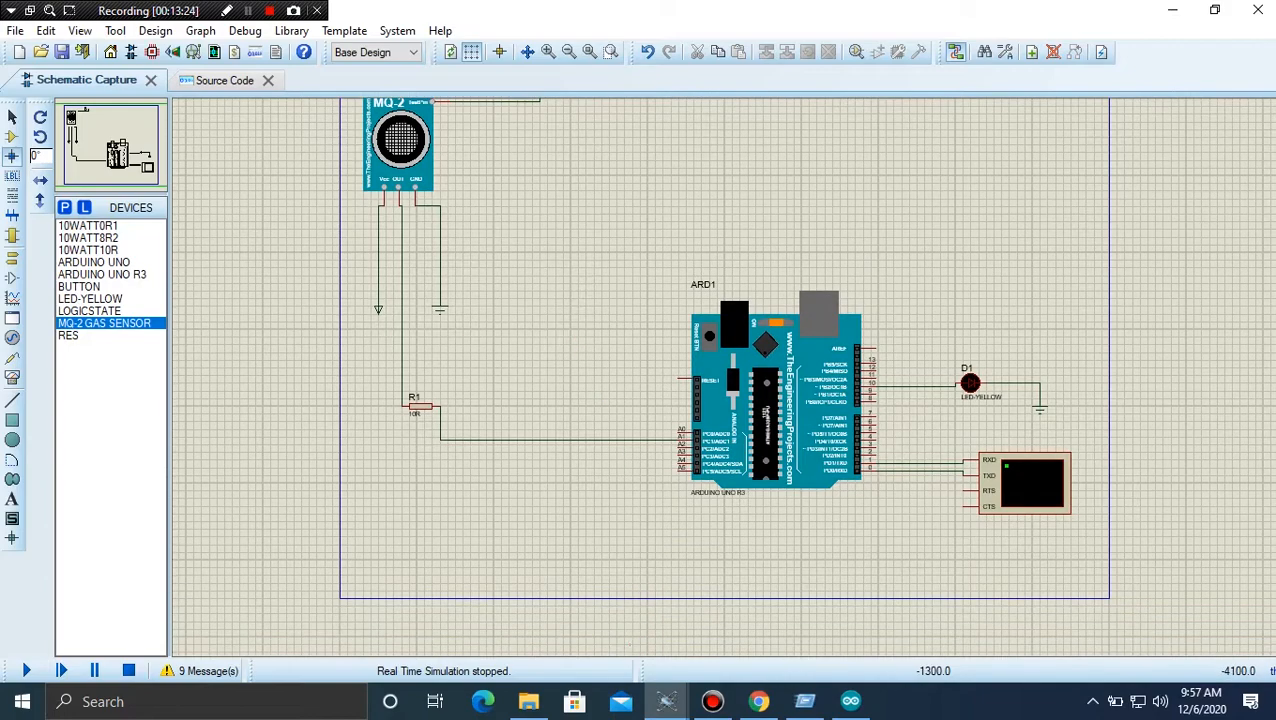